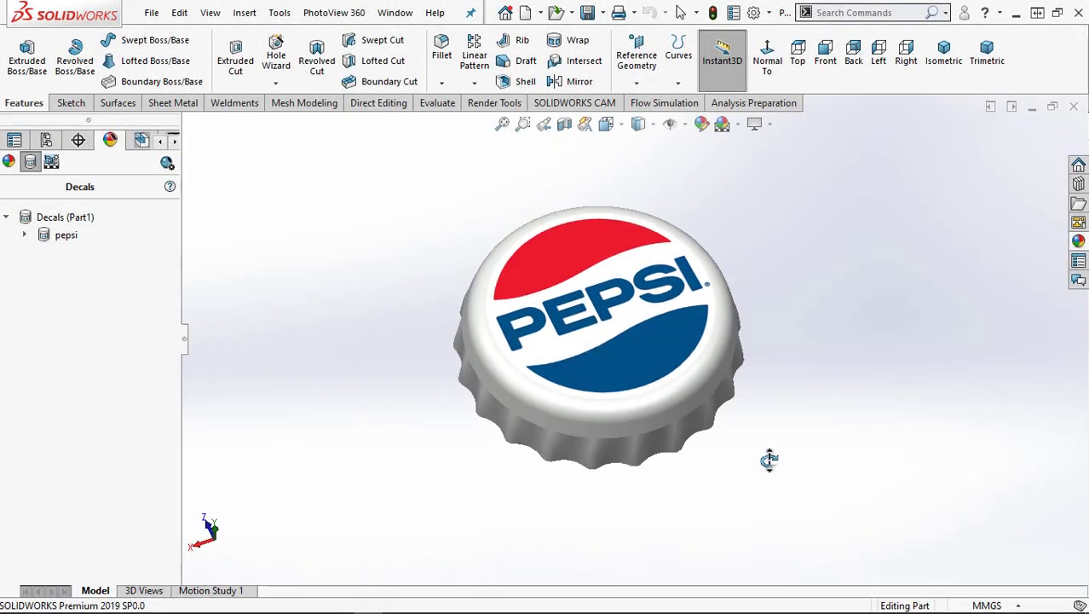
# - Create a new SOLIDWORKS part document
pyautogui.moveTo(768, 457)
pyautogui.mouseDown(button='middle')
pyautogui.moveTo(762, 482)
pyautogui.moveTo(662, 333)
pyautogui.moveTo(632, 226)
pyautogui.moveTo(613, 199)
pyautogui.moveTo(519, 187)
pyautogui.moveTo(472, 204)
pyautogui.moveTo(461, 292)
pyautogui.mouseUp(button='middle')
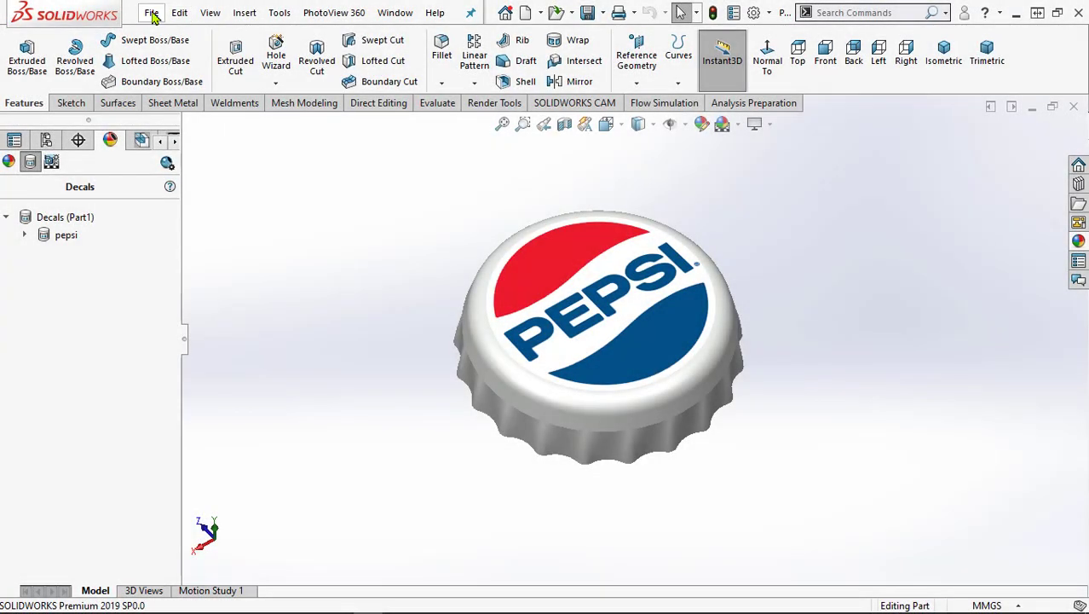
pyautogui.click(154, 15)
pyautogui.click(166, 38)
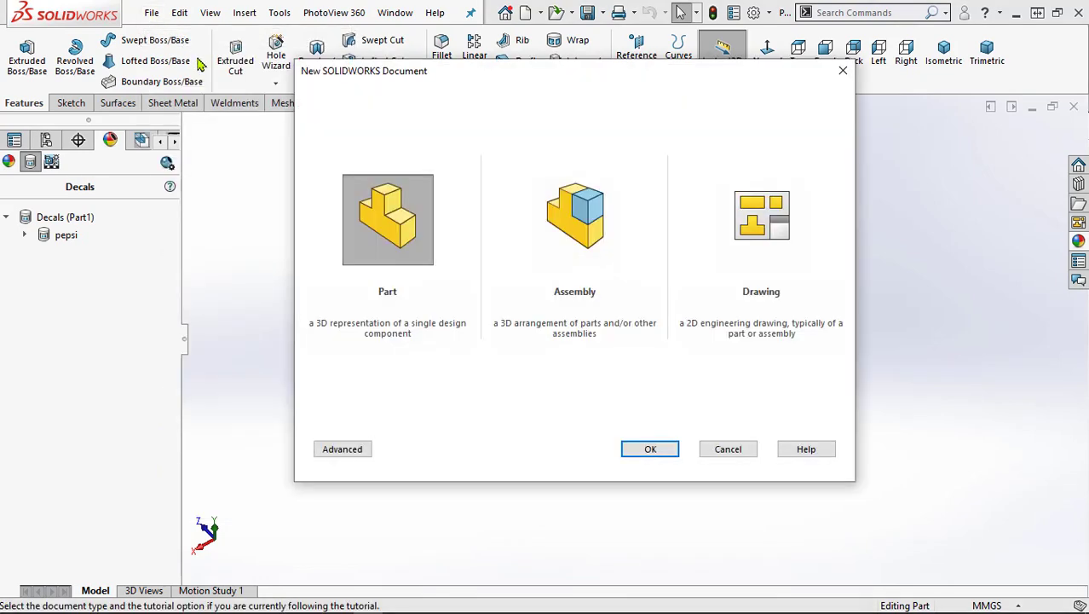
pyautogui.click(380, 218)
pyautogui.click(645, 453)
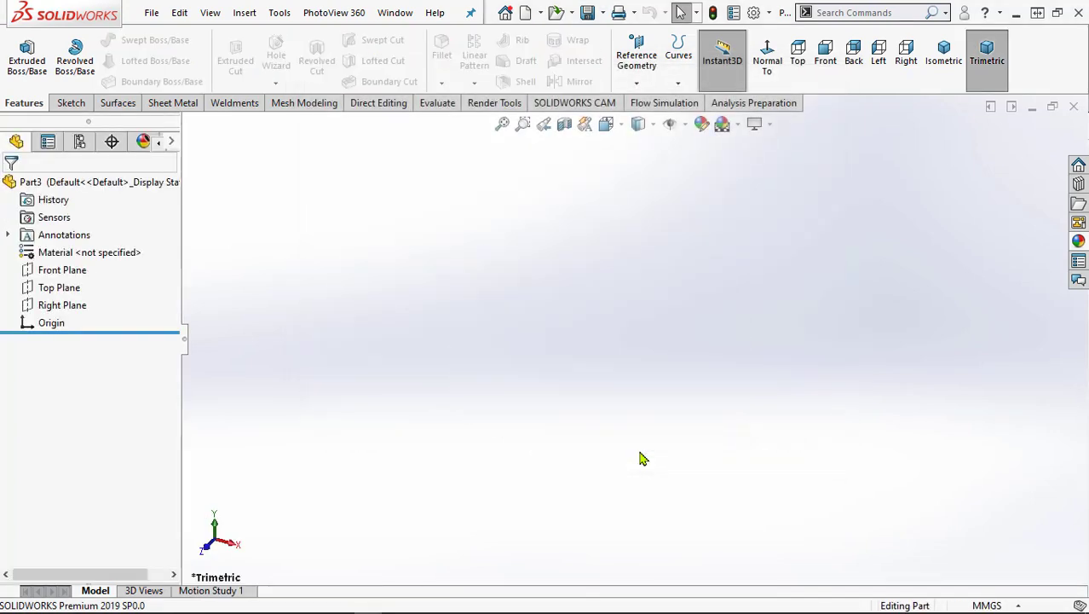
# - Start a sketch on the Top Plane with the Circle tool ready
pyautogui.click(47, 288)
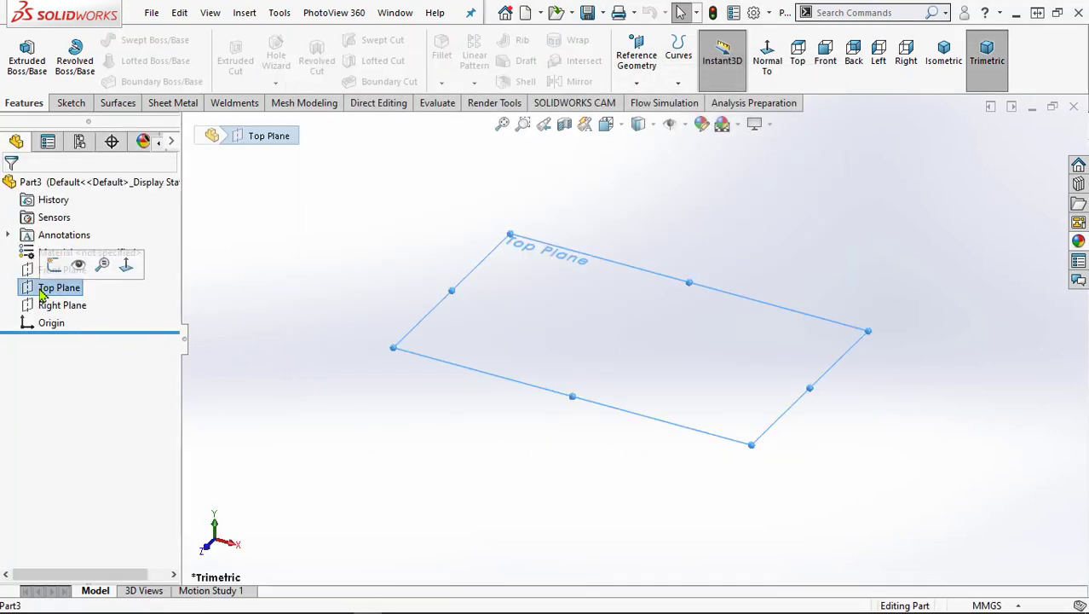
pyautogui.click(52, 268)
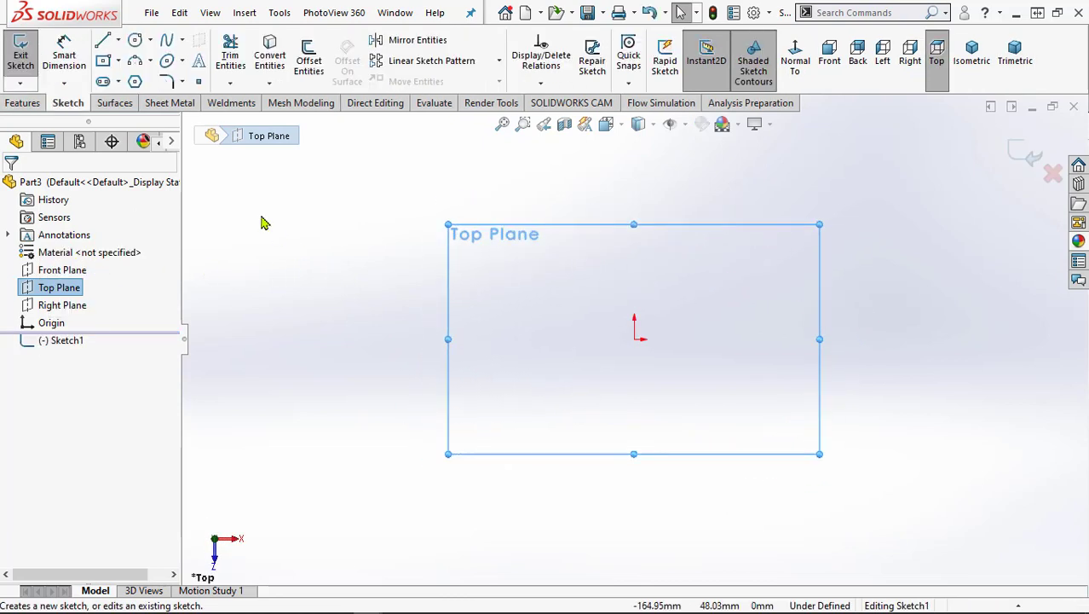
pyautogui.click(135, 42)
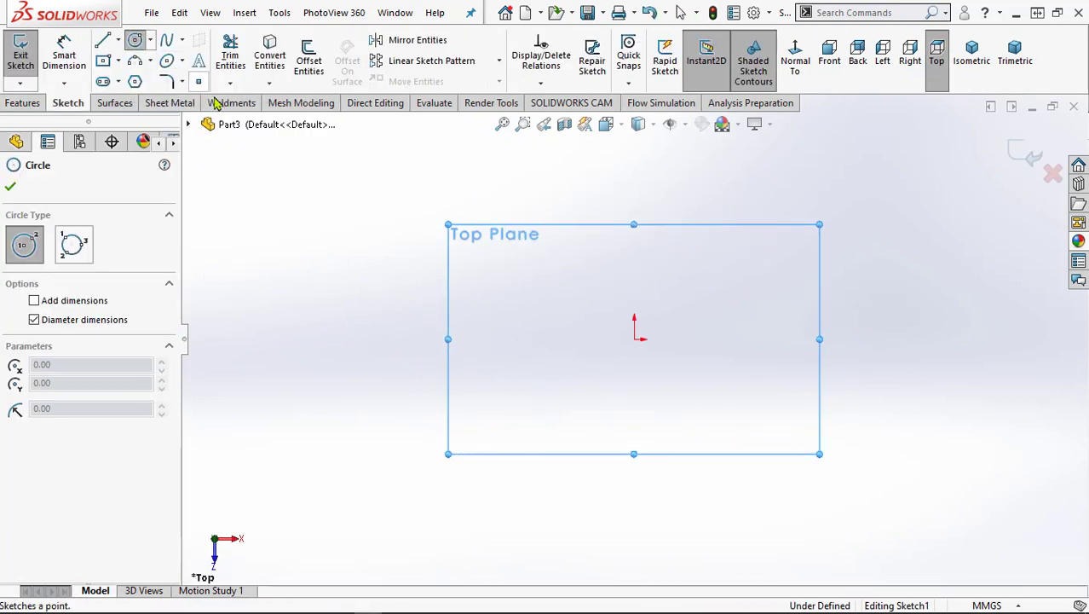
# - Draw a circle centred on the origin and dimension its diameter to 30 mm
pyautogui.click(634, 338)
pyautogui.click(692, 419)
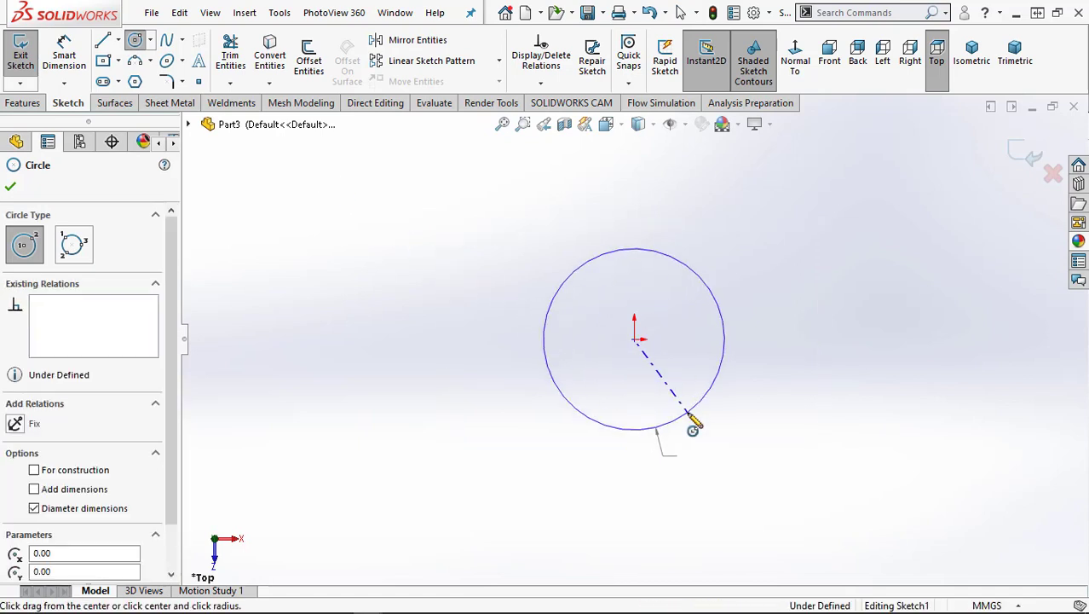
pyautogui.click(64, 53)
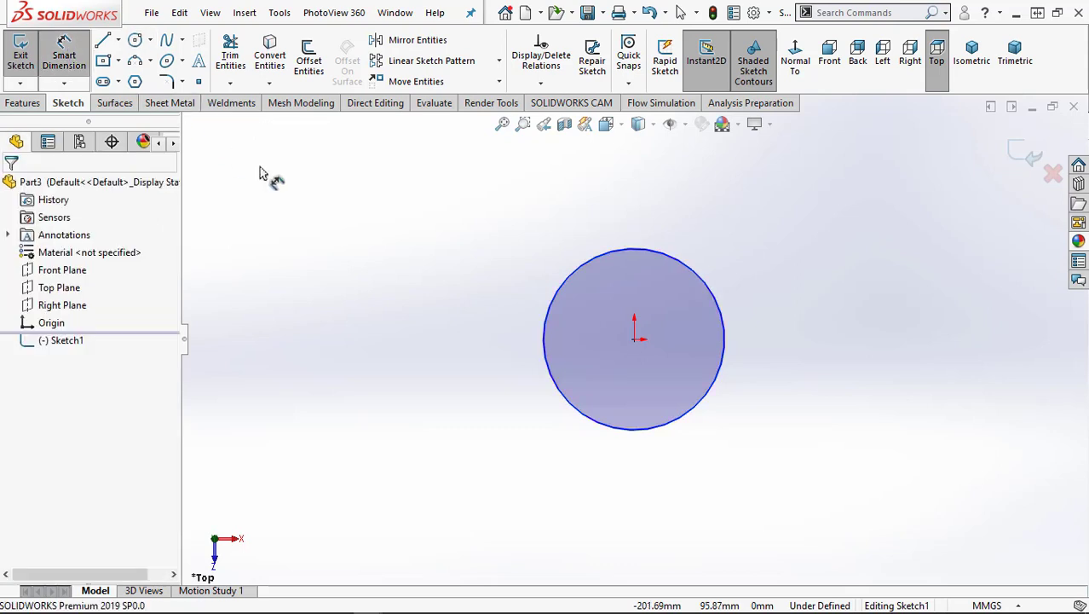
pyautogui.click(546, 358)
pyautogui.click(484, 337)
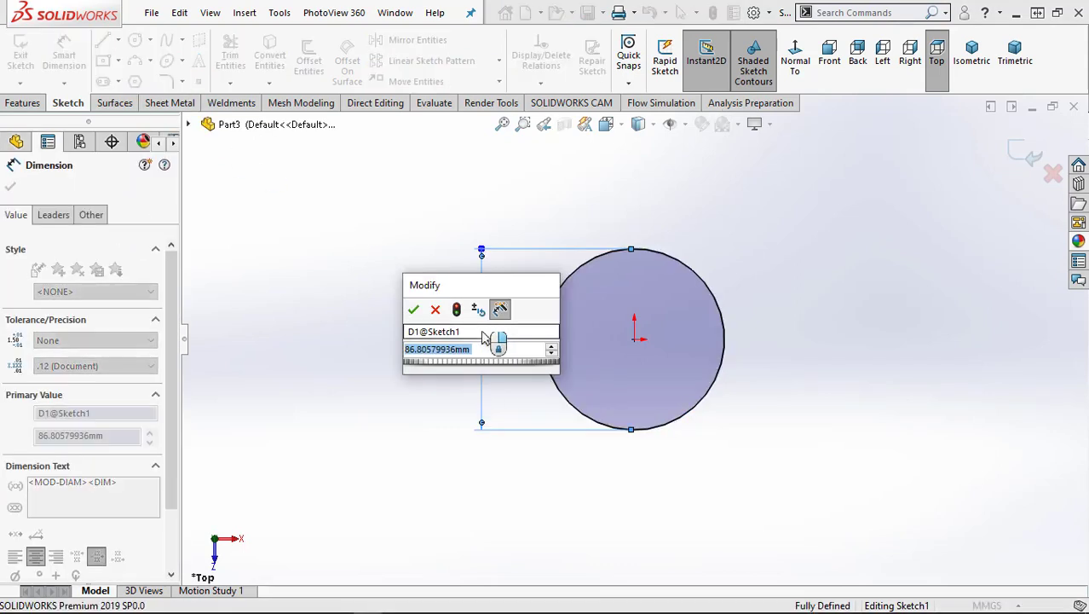
pyautogui.write('30')
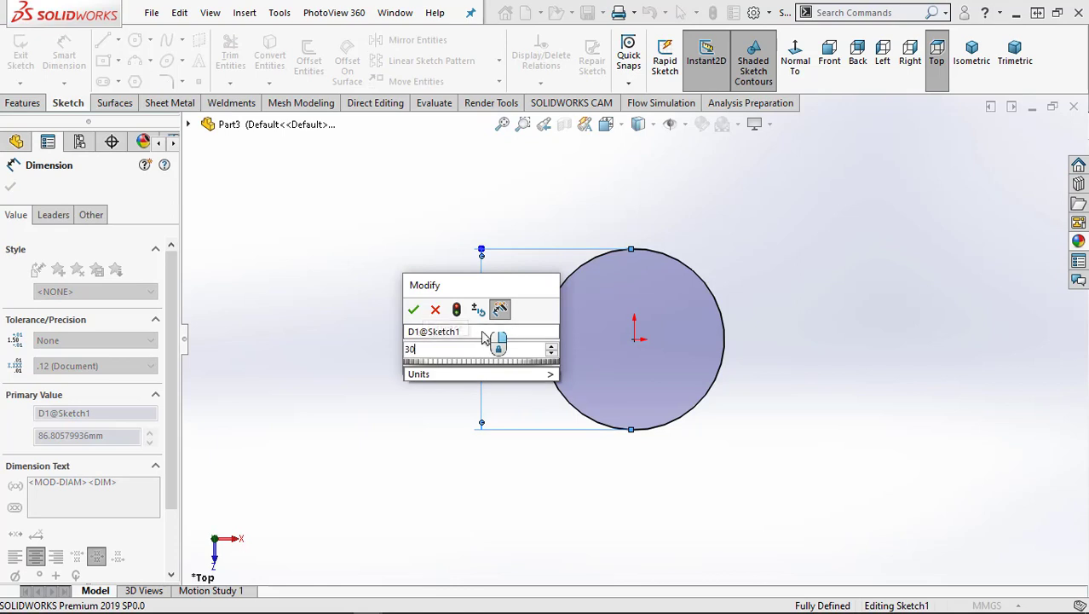
pyautogui.click(414, 310)
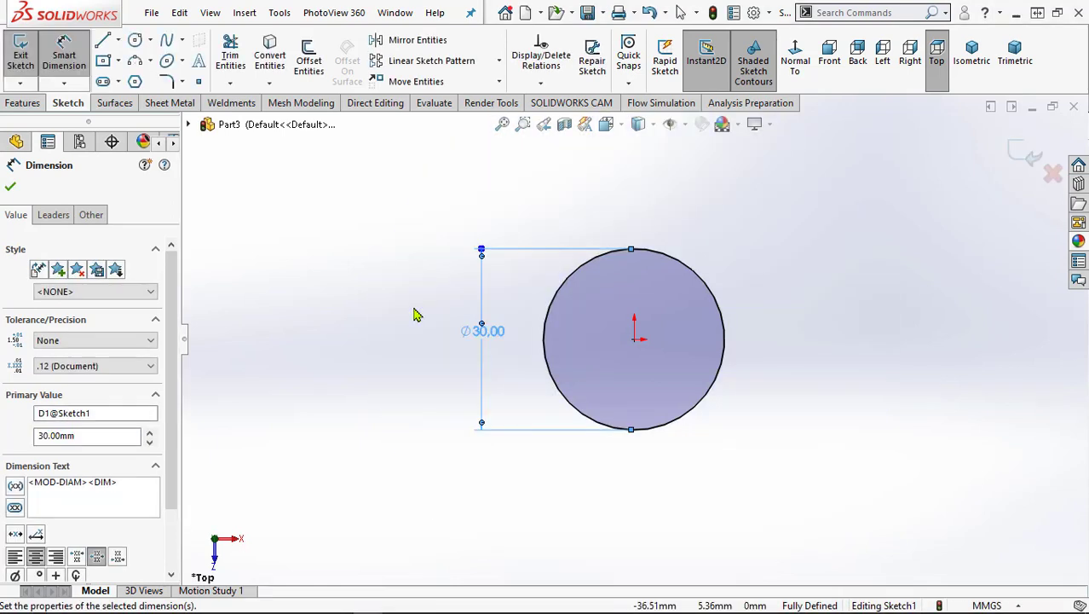
pyautogui.rightClick(762, 240)
pyautogui.click(788, 287)
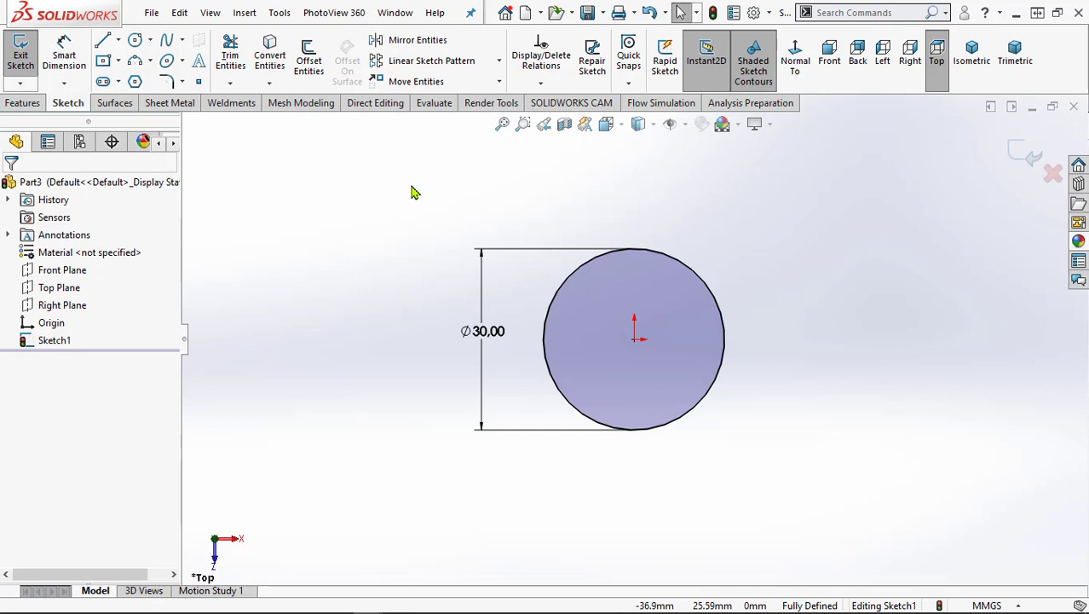
# - Draw a three-point arc dipping into the top edge of the circle
pyautogui.click(135, 67)
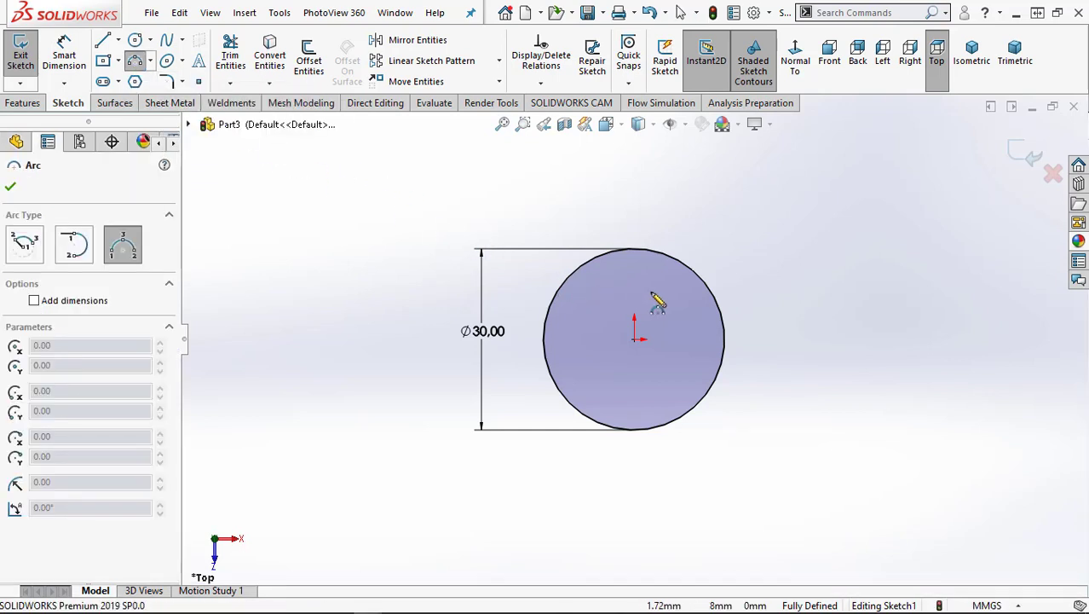
pyautogui.scroll(-2, 654, 300)
pyautogui.scroll(-2, 656, 302)
pyautogui.scroll(-2, 658, 303)
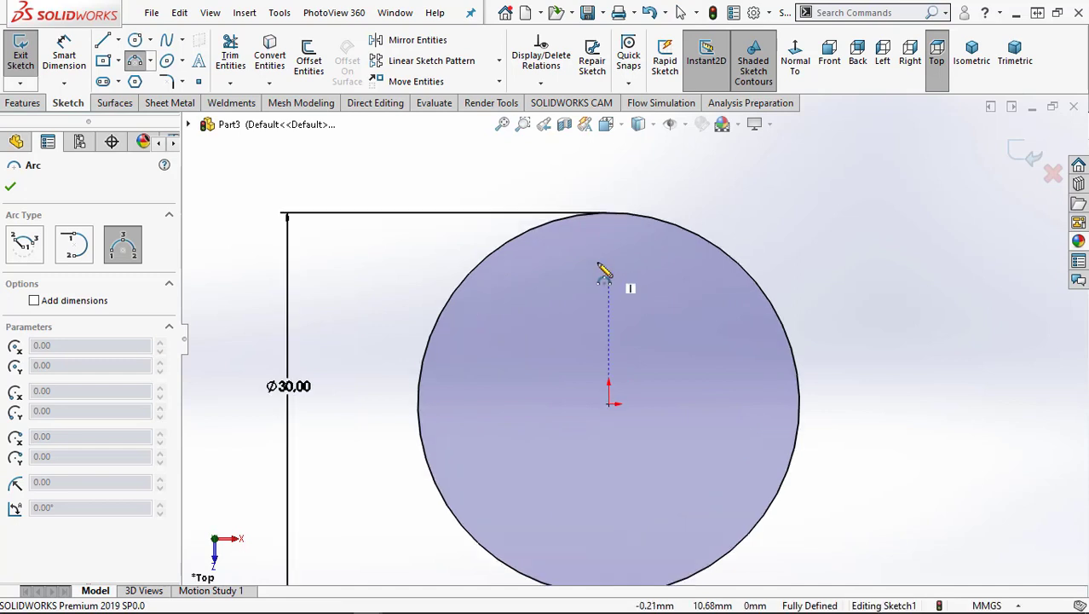
pyautogui.click(559, 222)
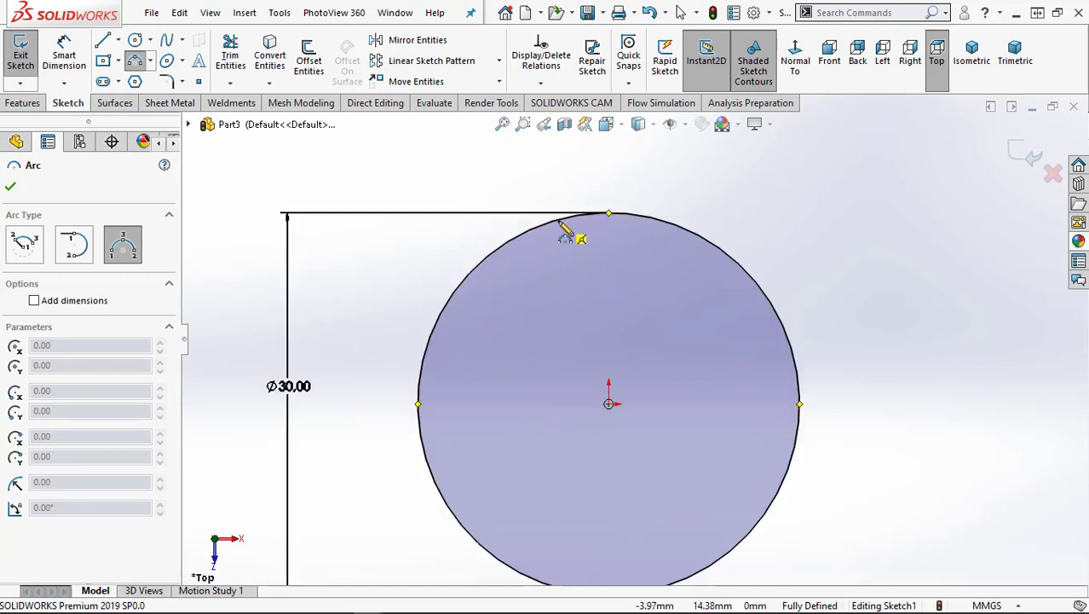
pyautogui.click(648, 219)
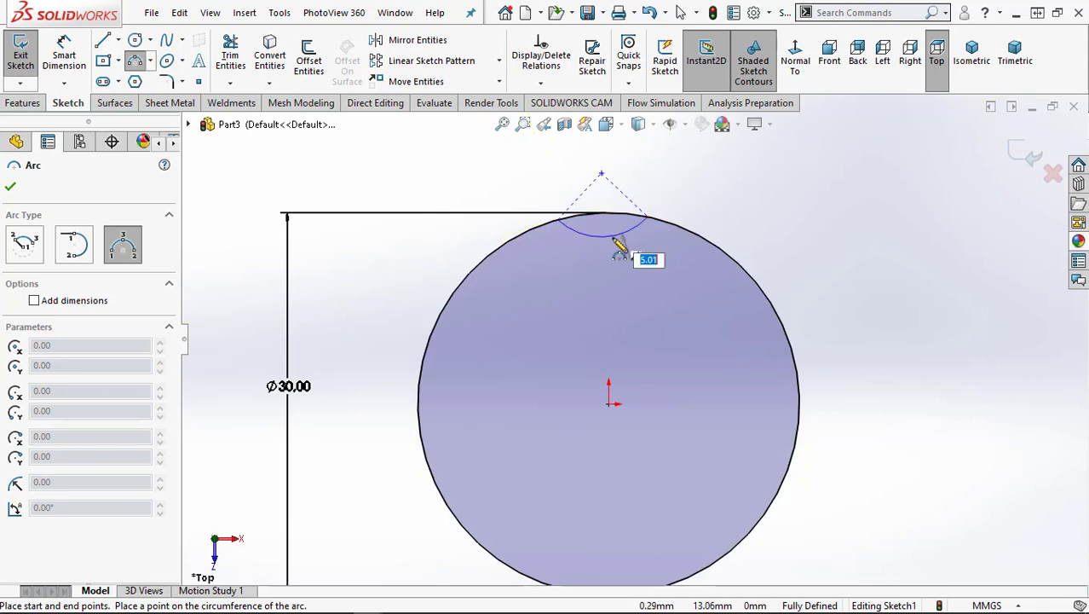
pyautogui.click(614, 240)
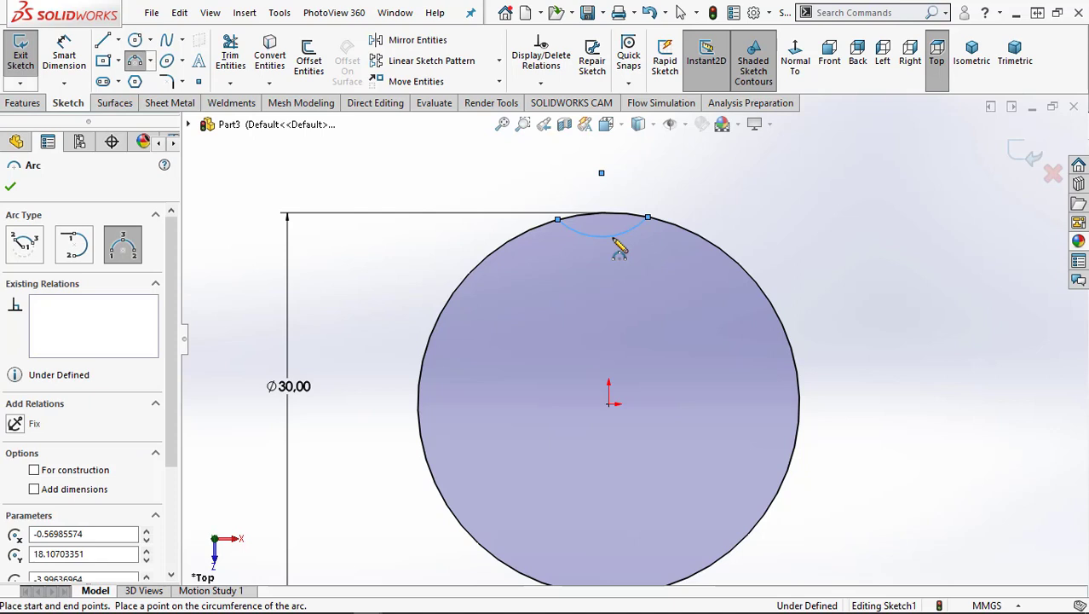
pyautogui.press('Escape')
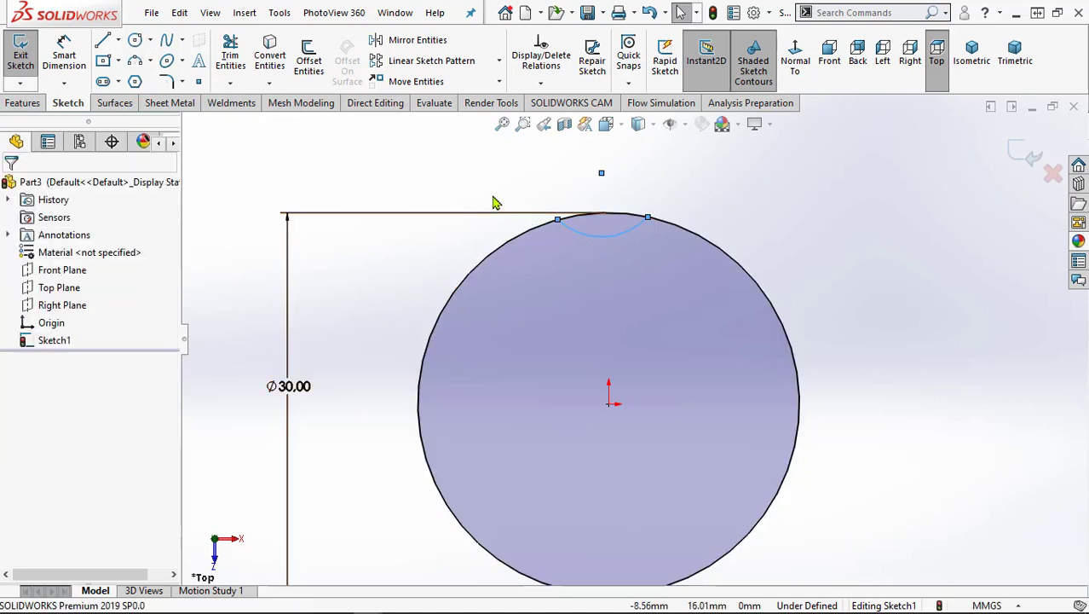
# - Make the arc's two endpoints horizontal with each other
pyautogui.click(557, 220)
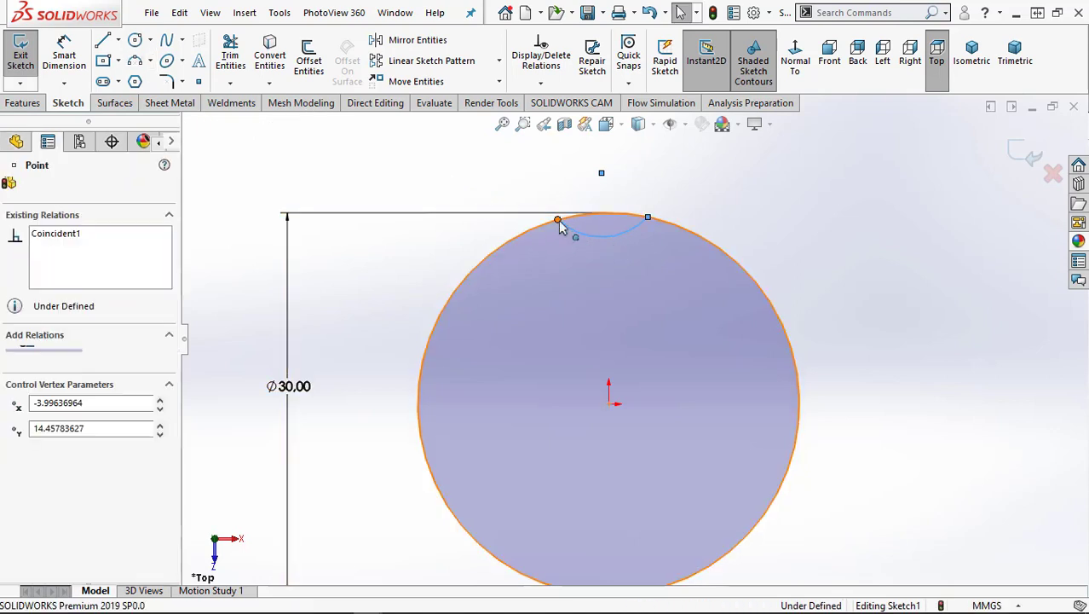
pyautogui.keyDown('ctrl'); pyautogui.click(646, 219); pyautogui.keyUp('ctrl')
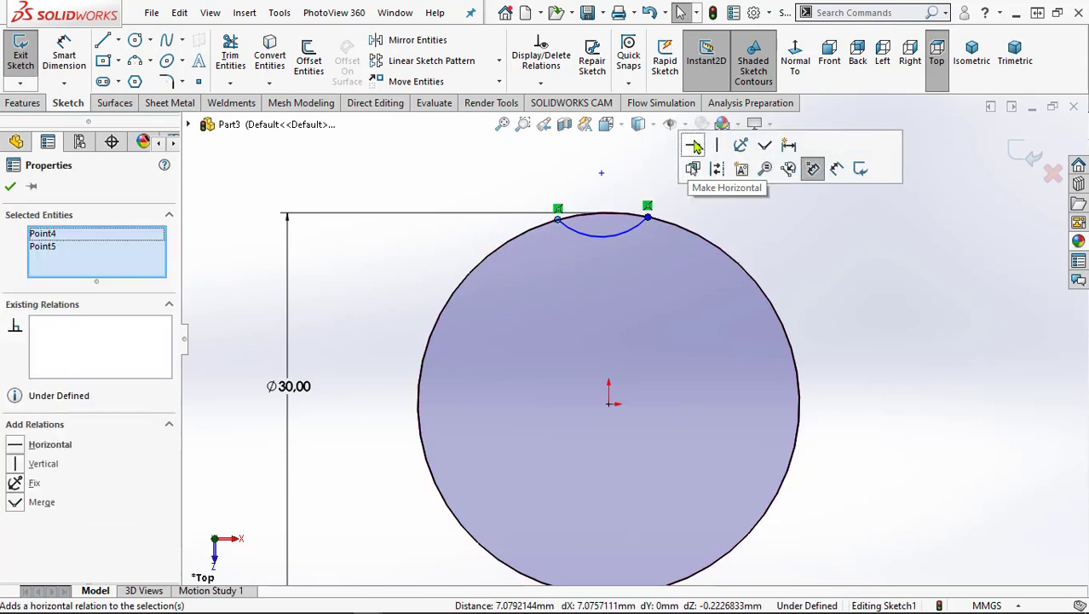
pyautogui.click(693, 146)
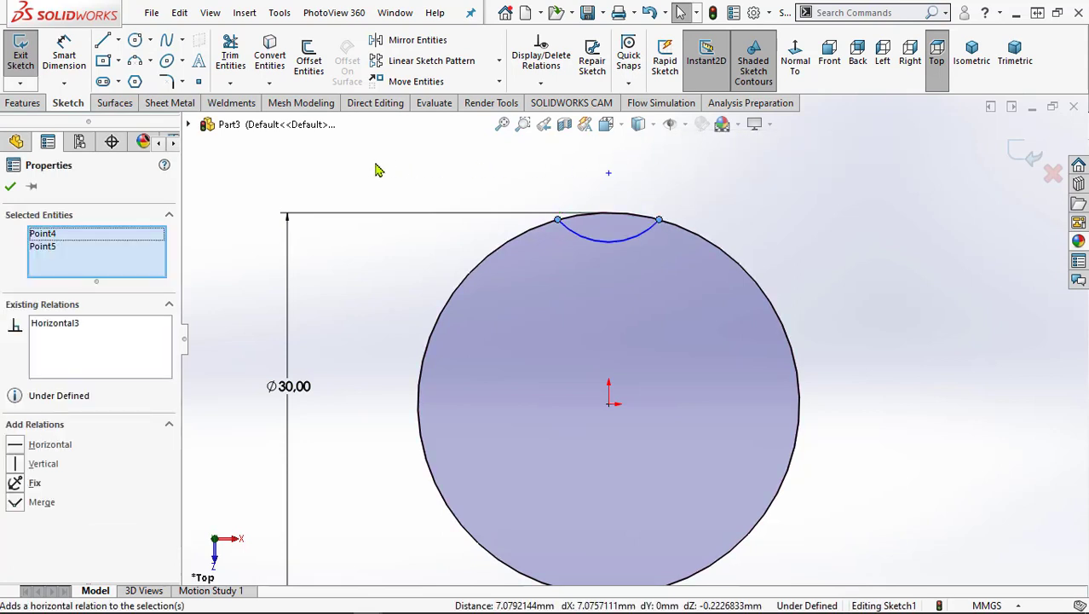
pyautogui.click(64, 44)
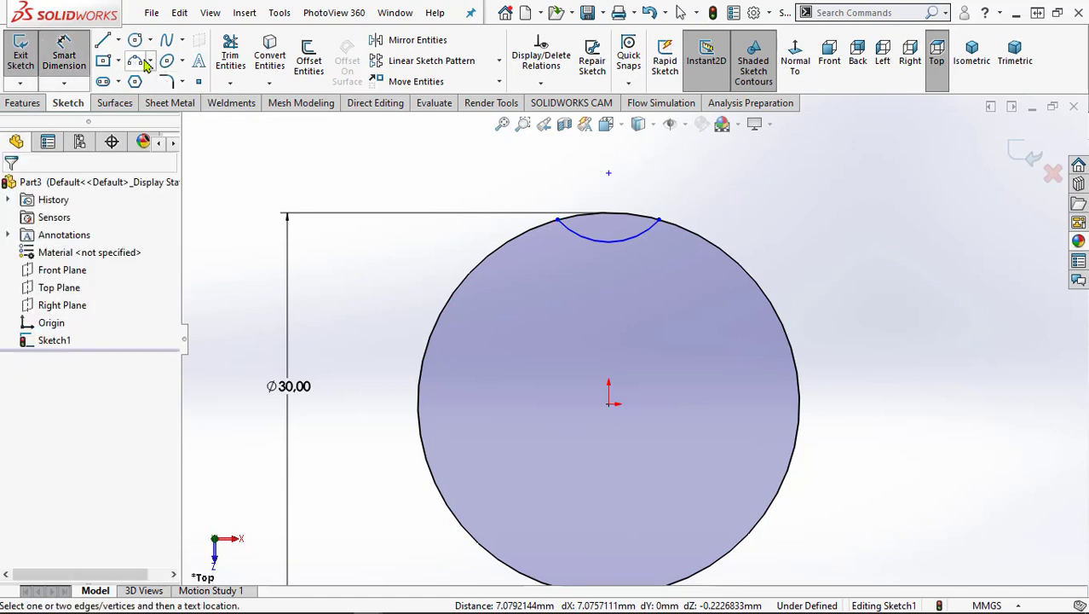
pyautogui.click(558, 222)
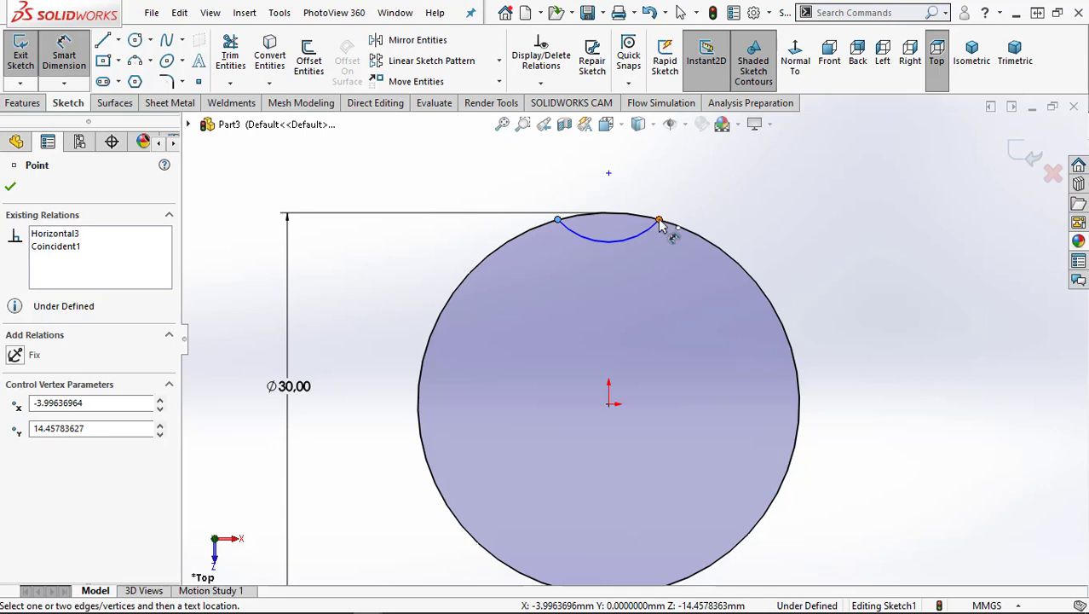
# - Dimension the notch arc's endpoints 5 mm apart and its radius to R3
pyautogui.click(623, 202)
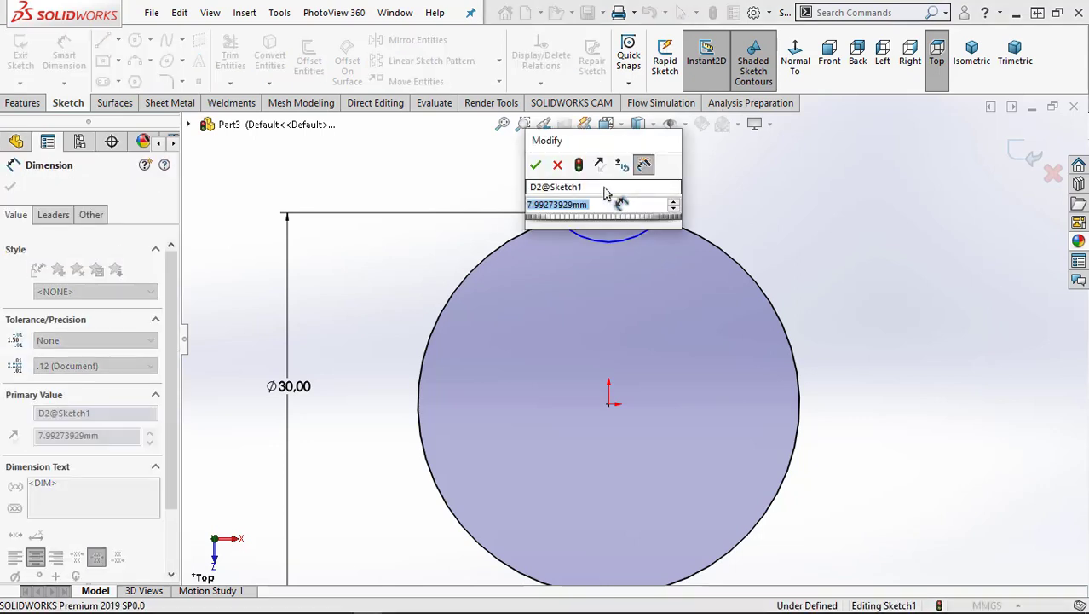
pyautogui.write('5')
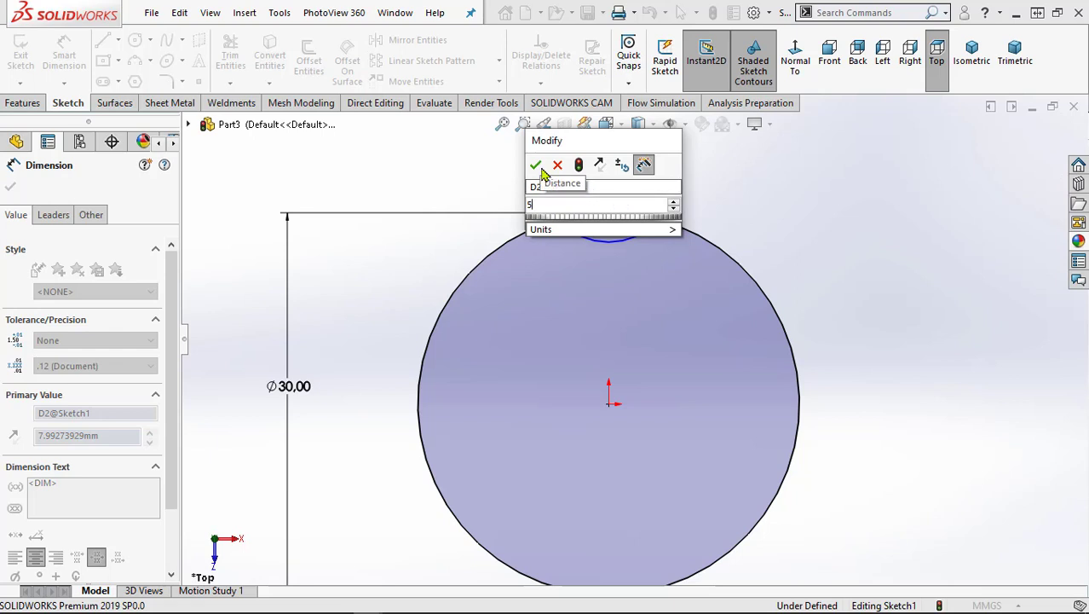
pyautogui.click(536, 167)
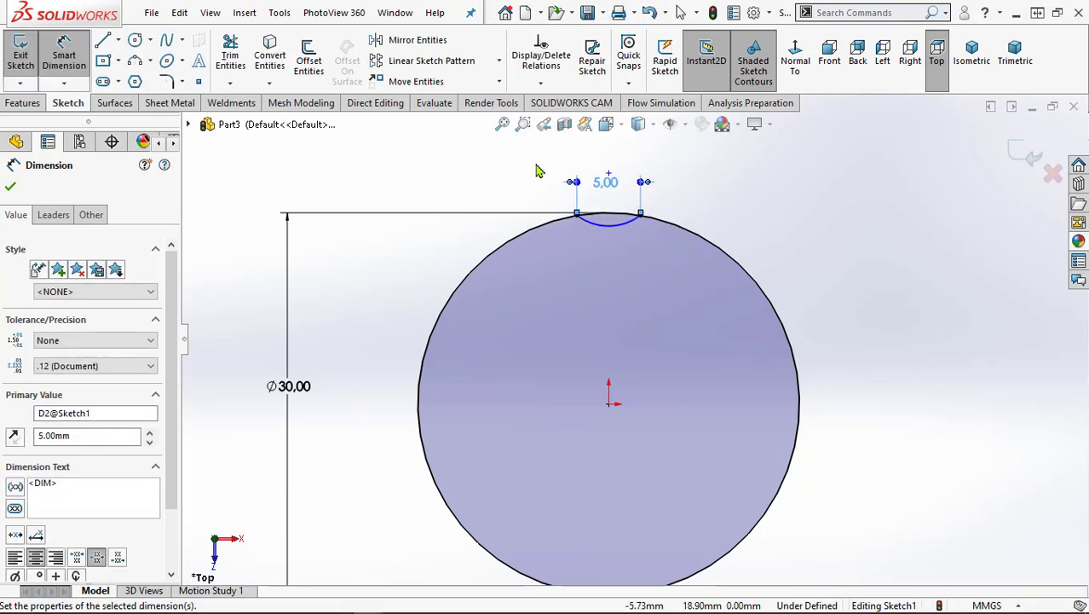
pyautogui.click(615, 235)
pyautogui.click(626, 274)
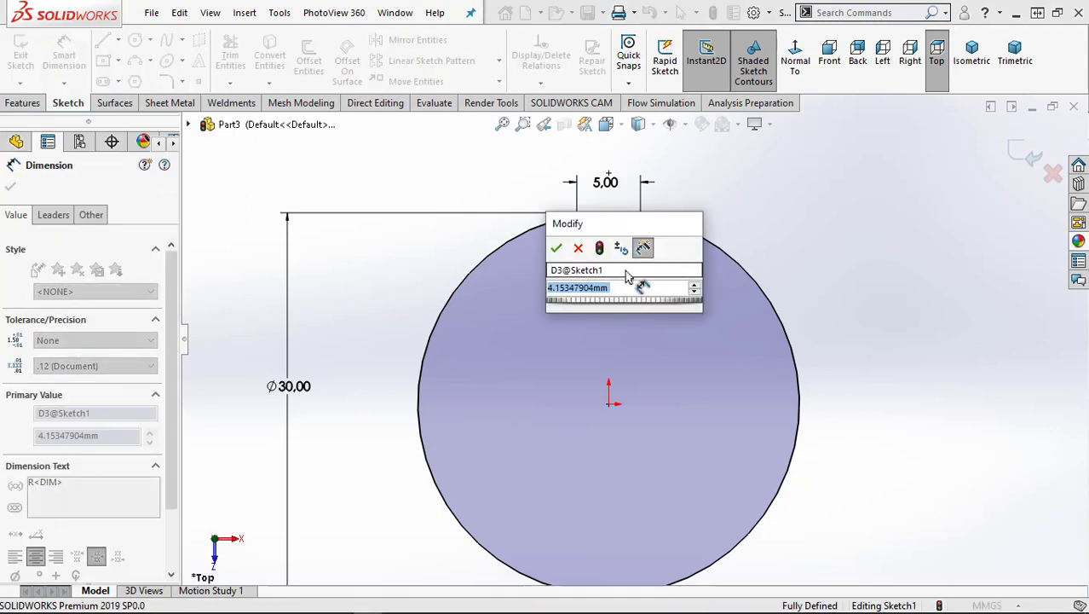
pyautogui.write('3')
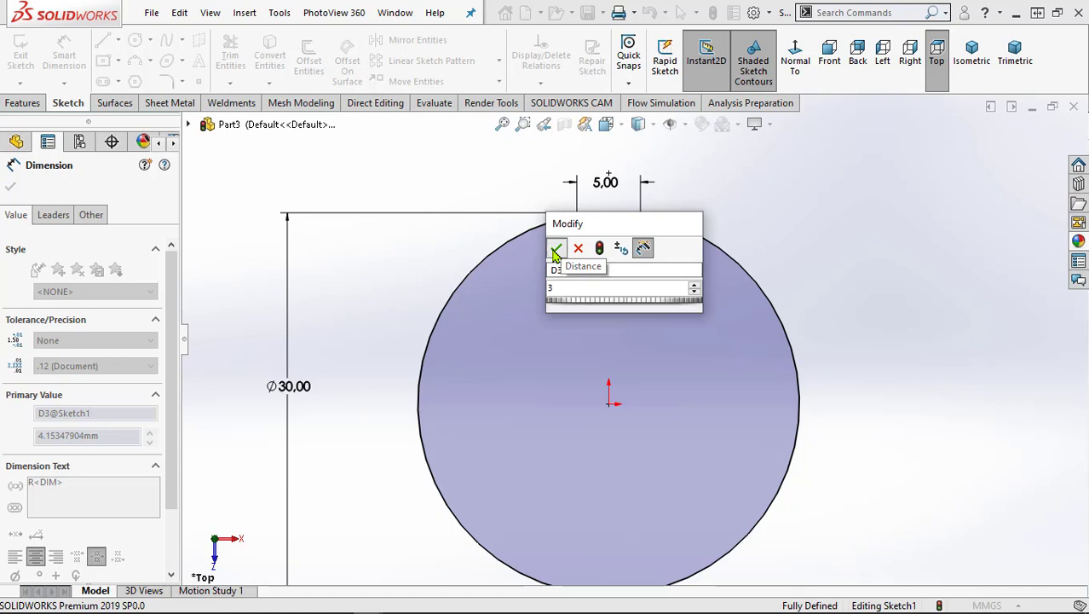
pyautogui.click(556, 248)
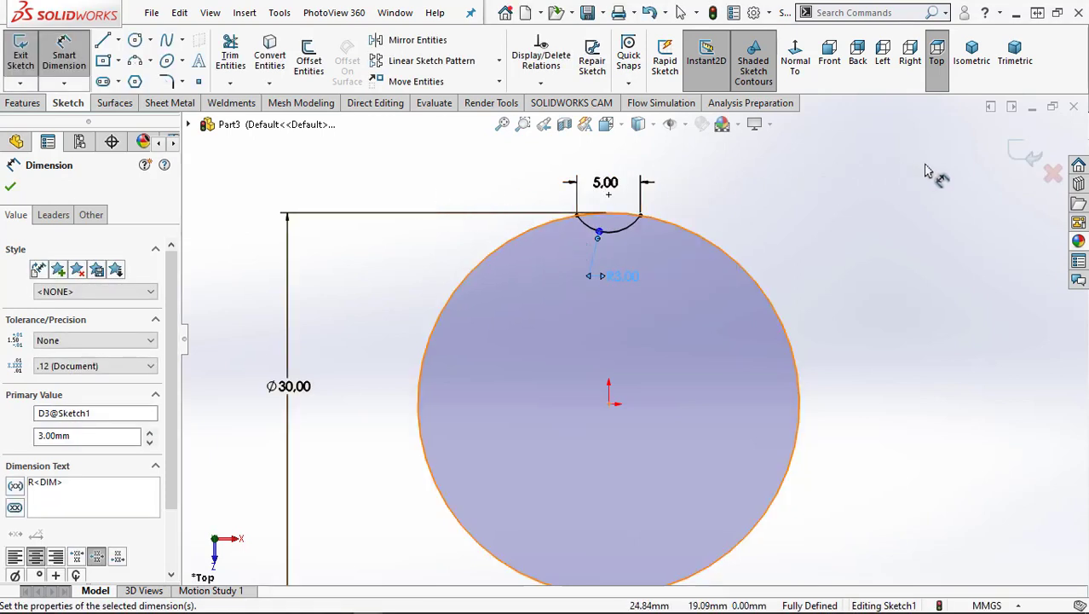
pyautogui.click(10, 190)
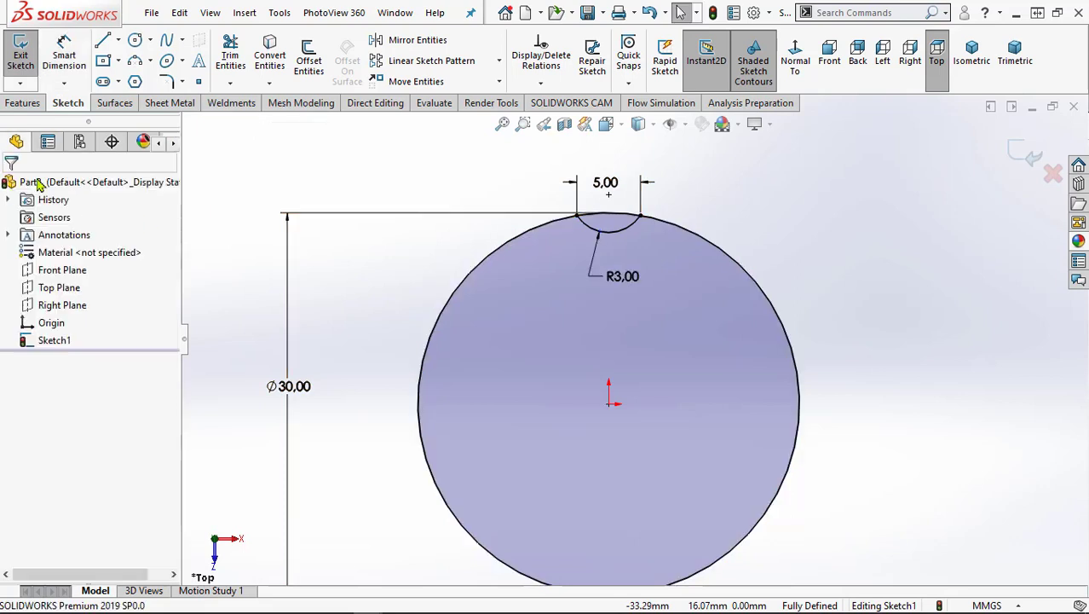
pyautogui.scroll(2, 743, 401)
pyautogui.scroll(-2, 711, 469)
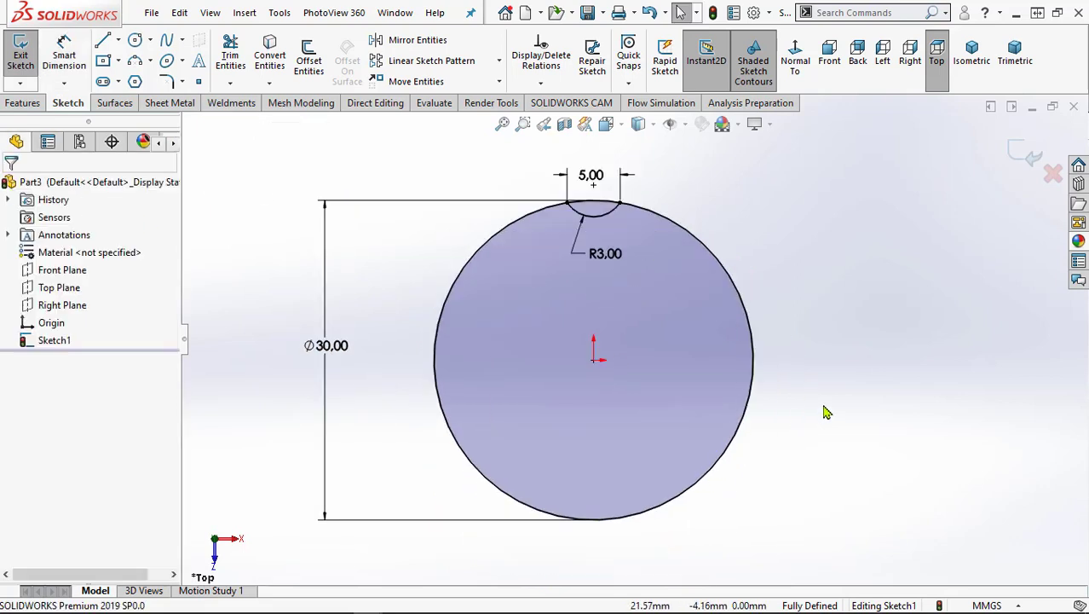
# - Circularly pattern the top arc into 20 evenly spaced instances
pyautogui.click(499, 66)
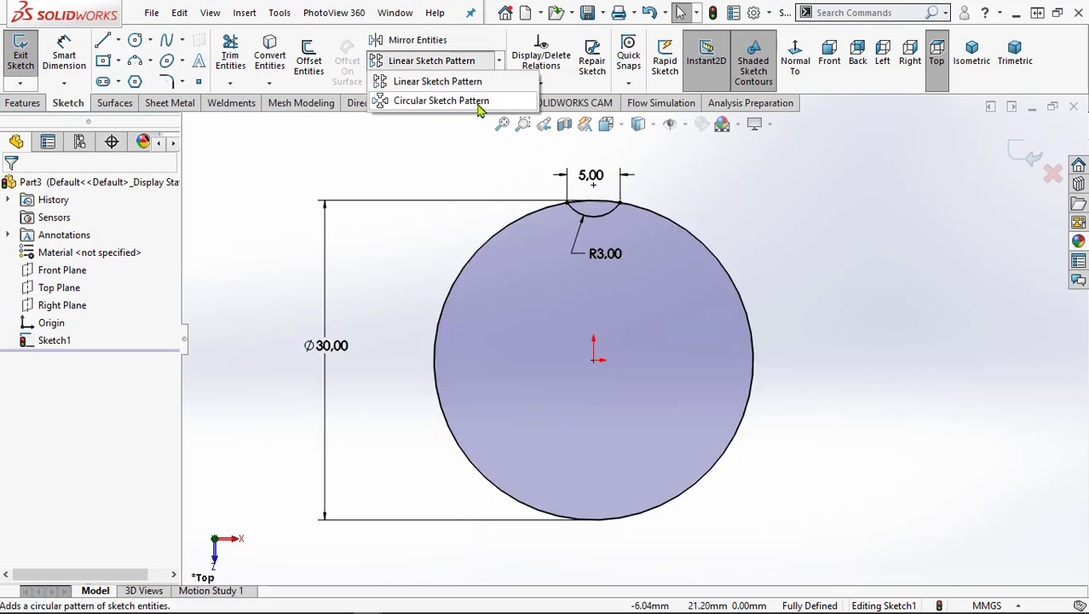
pyautogui.click(480, 104)
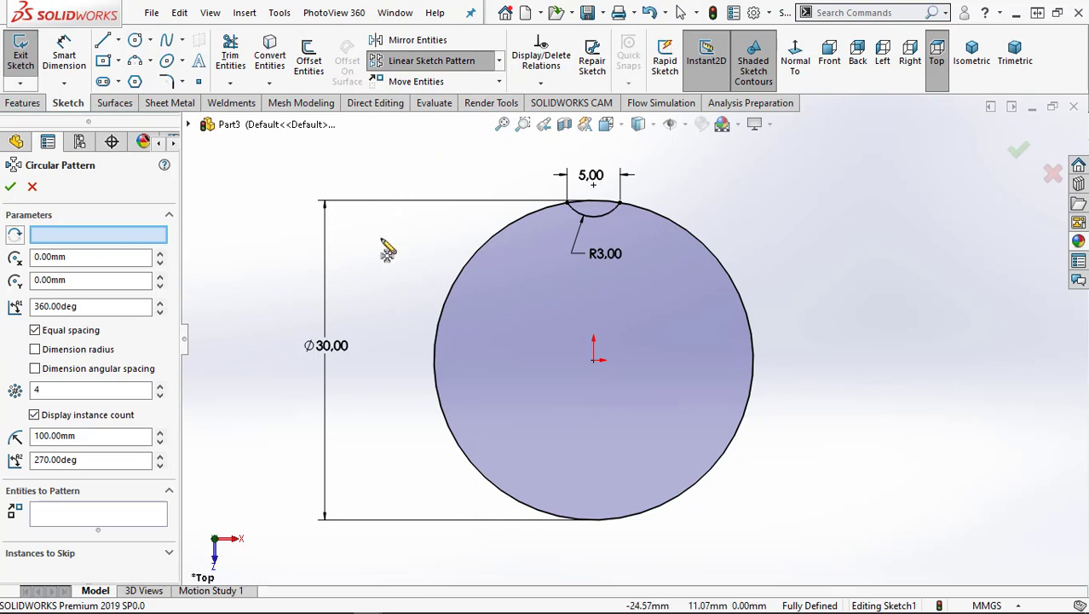
pyautogui.click(580, 216)
pyautogui.scroll(-1, 562, 368)
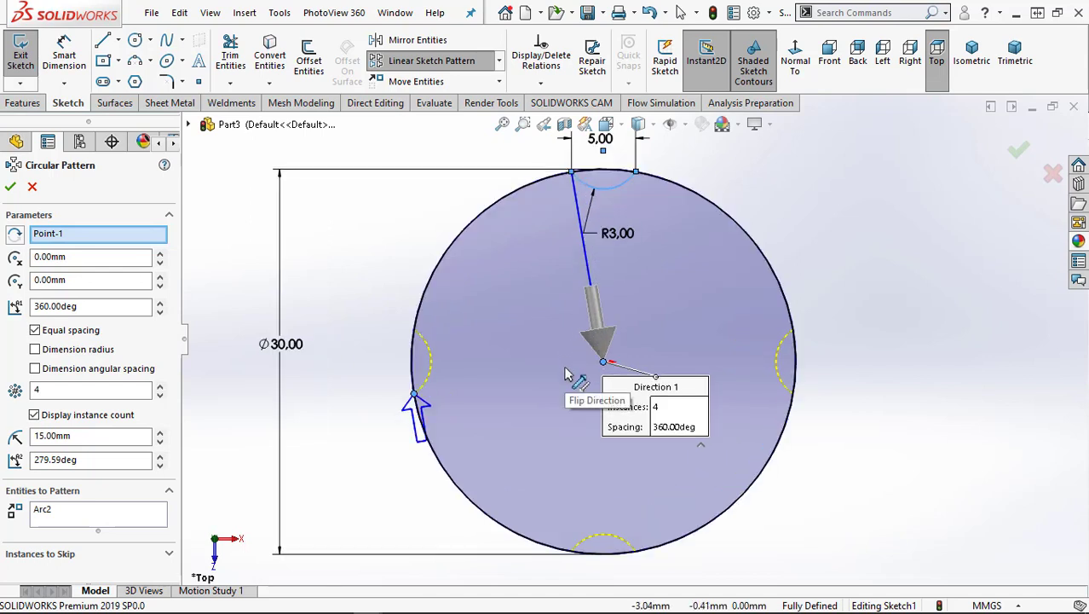
pyautogui.scroll(-1, 564, 372)
pyautogui.scroll(1, 564, 375)
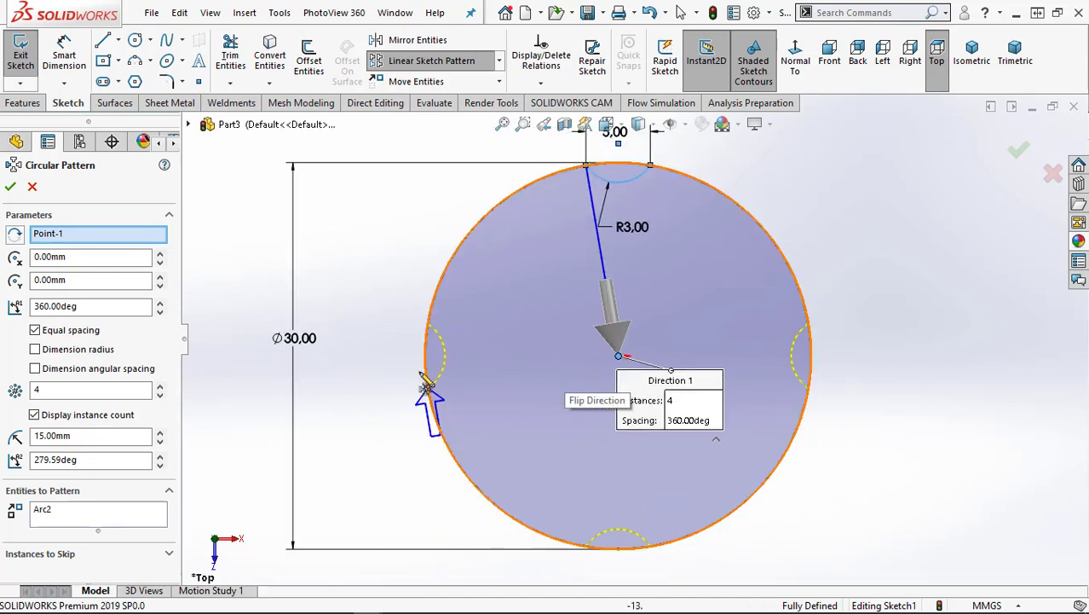
pyautogui.click(162, 385)
pyautogui.click(162, 385)
pyautogui.click(162, 385)
pyautogui.click(162, 385)
pyautogui.click(161, 385)
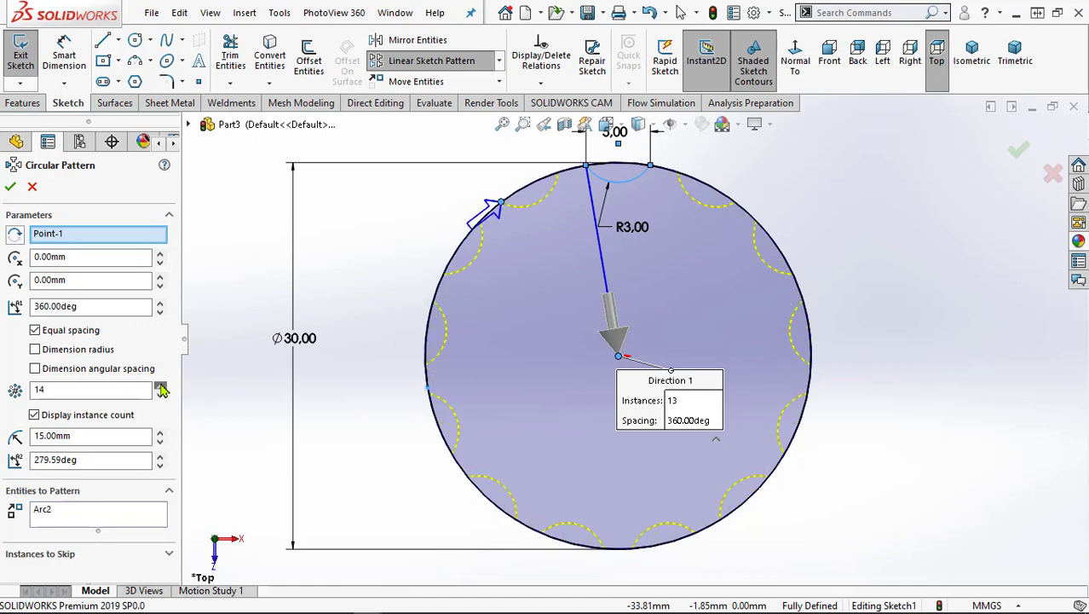
pyautogui.click(162, 385)
pyautogui.click(162, 386)
pyautogui.click(162, 385)
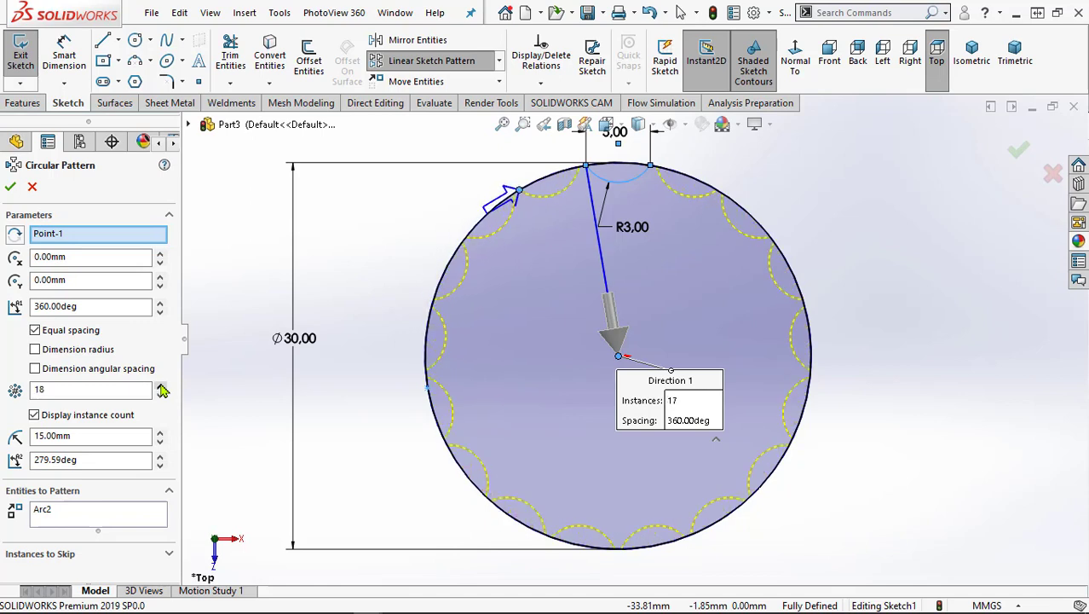
pyautogui.click(162, 385)
pyautogui.click(162, 385)
pyautogui.scroll(-1, 756, 243)
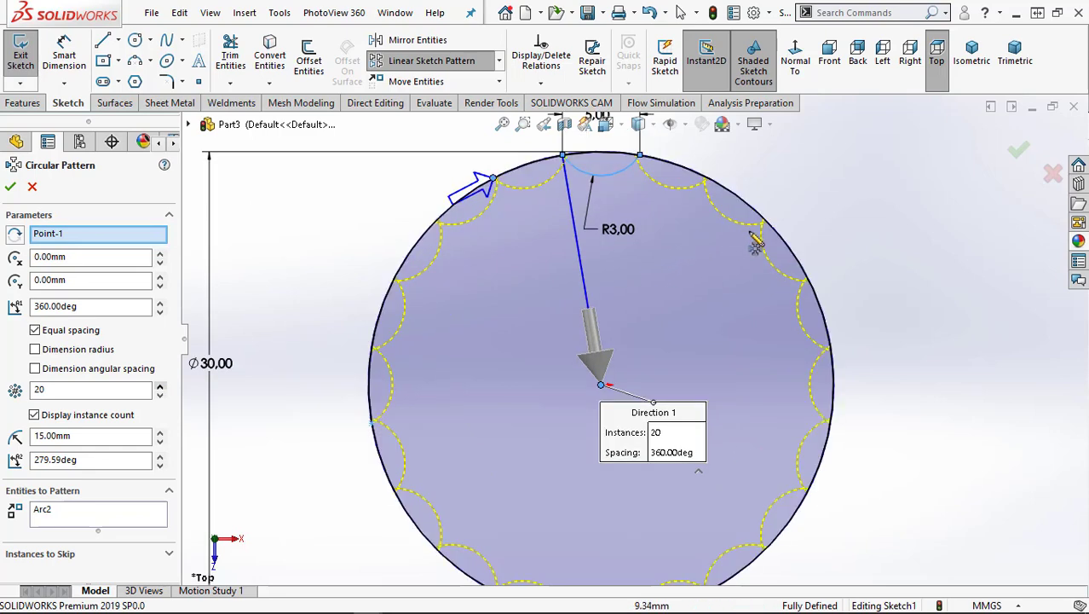
pyautogui.scroll(-1, 756, 243)
pyautogui.scroll(1, 771, 265)
pyautogui.scroll(3, 769, 278)
pyautogui.scroll(-1, 539, 478)
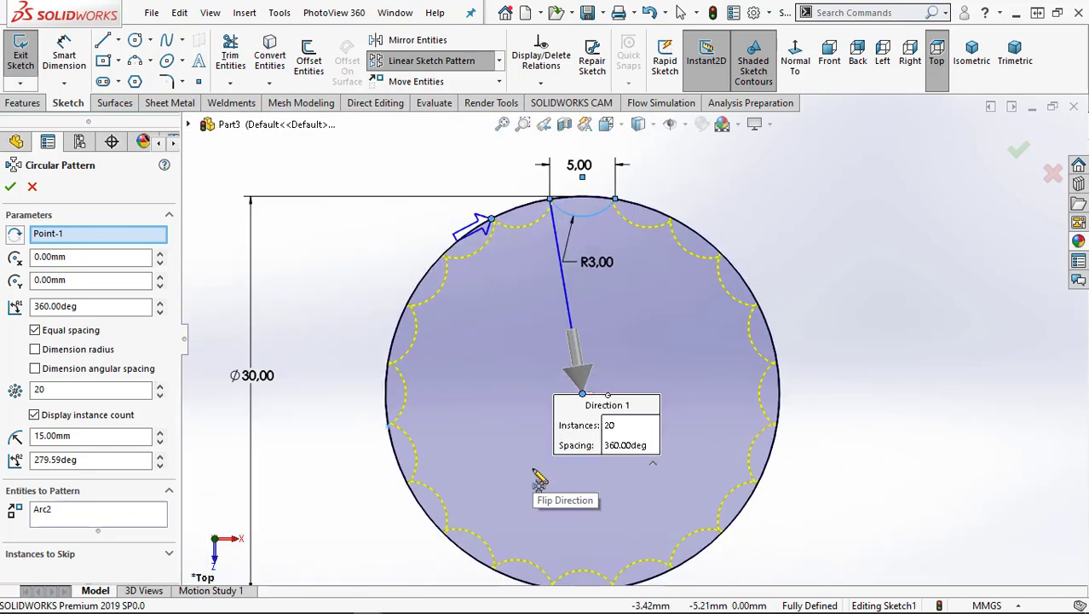
pyautogui.scroll(-2, 539, 477)
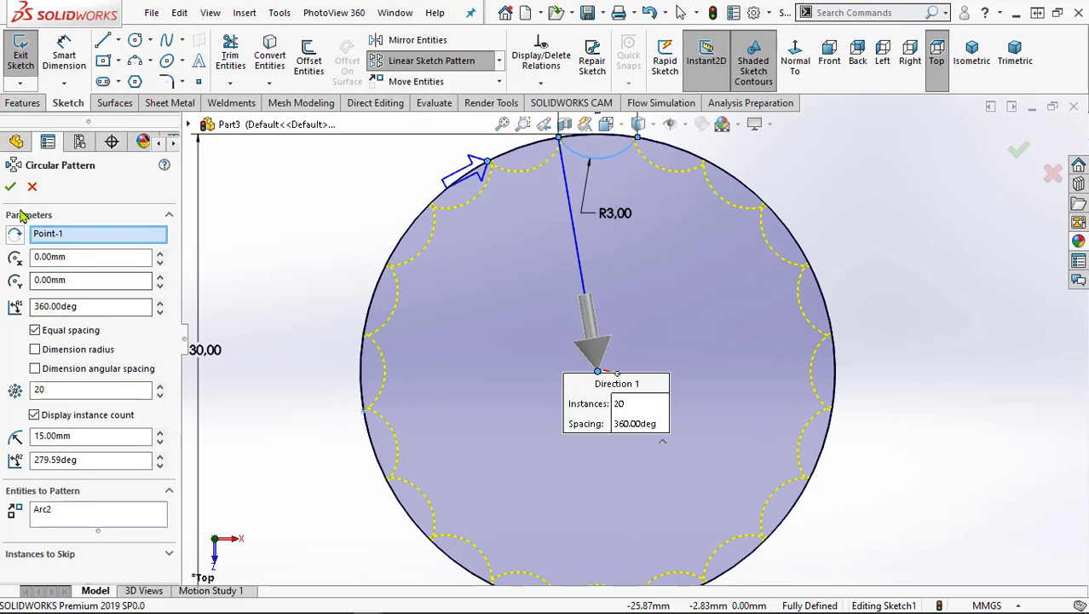
pyautogui.click(10, 186)
# - Fit the sketch in view and exit Sketch1
pyautogui.press('f')
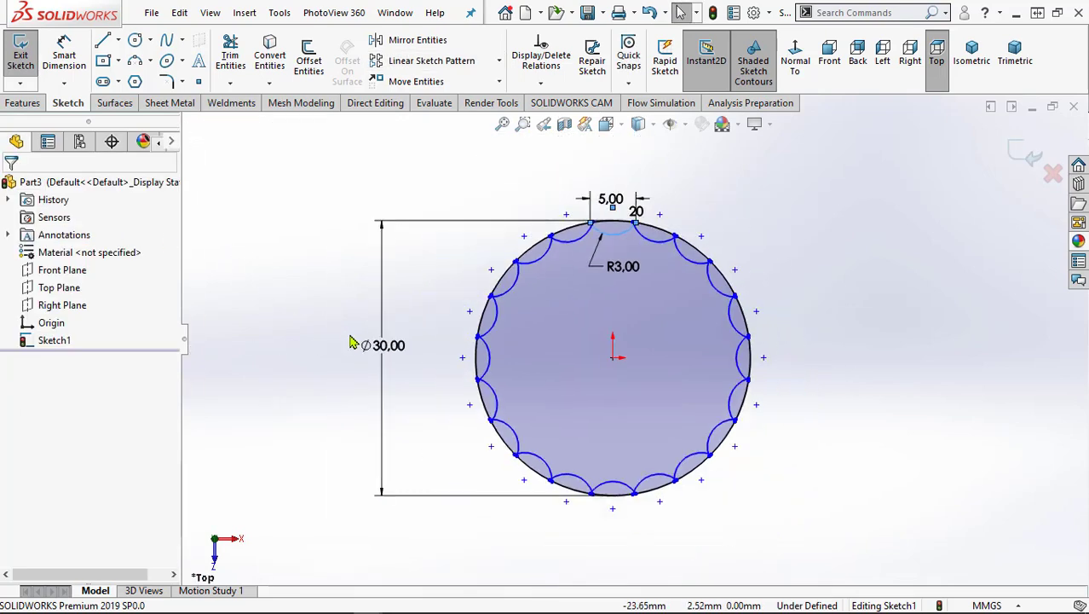
pyautogui.scroll(-1, 661, 308)
pyautogui.scroll(-1, 661, 305)
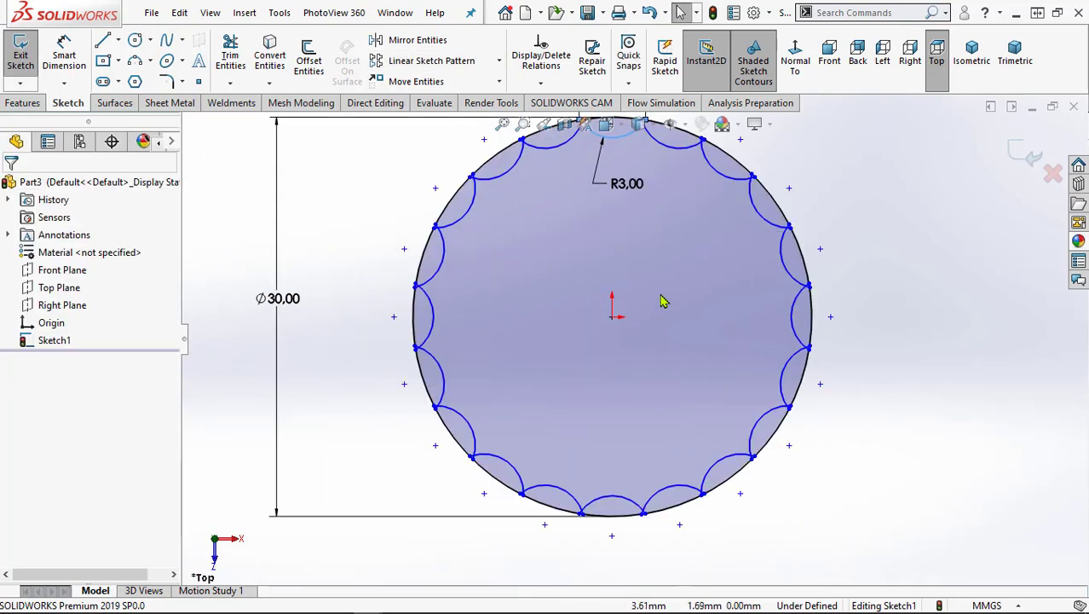
pyautogui.click(1021, 158)
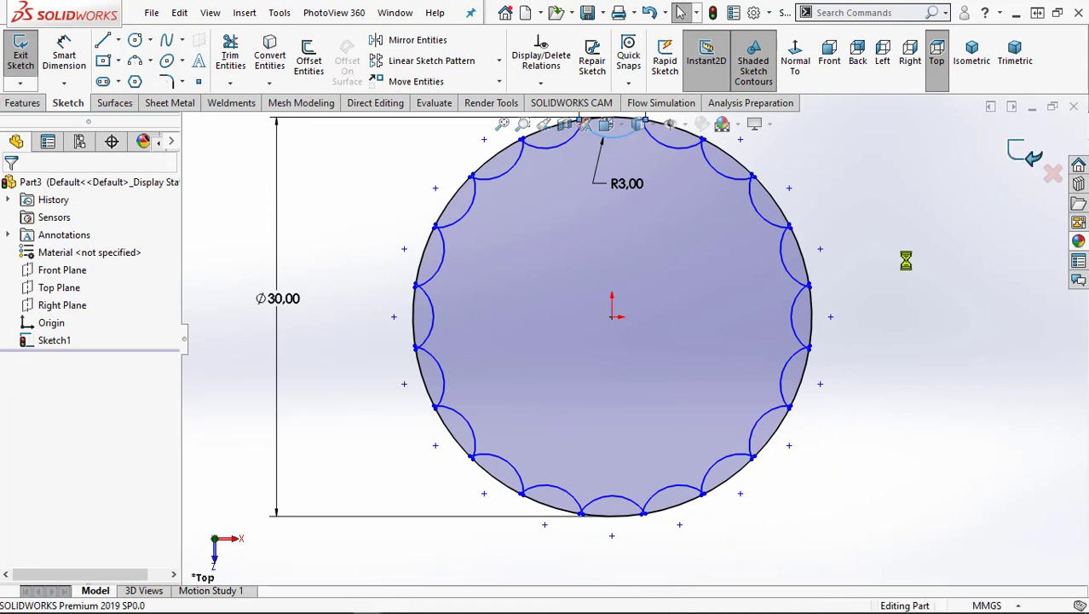
# - Extrude the region inside the scalloped outline to a 0.10 mm blind depth
pyautogui.press('z')
pyautogui.press('z')
pyautogui.scroll(-1, 791, 346)
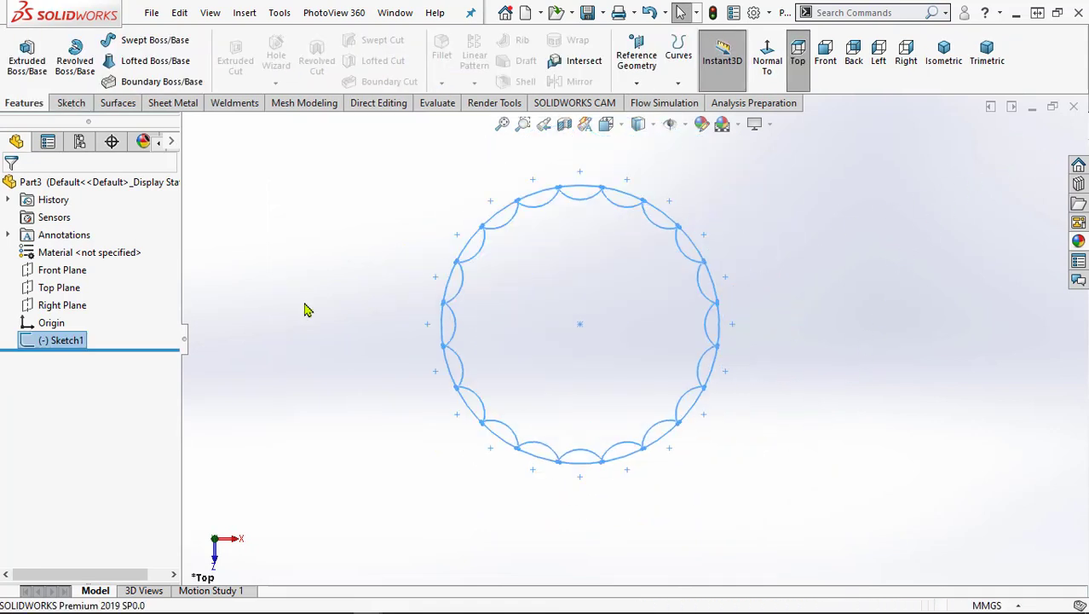
pyautogui.click(26, 56)
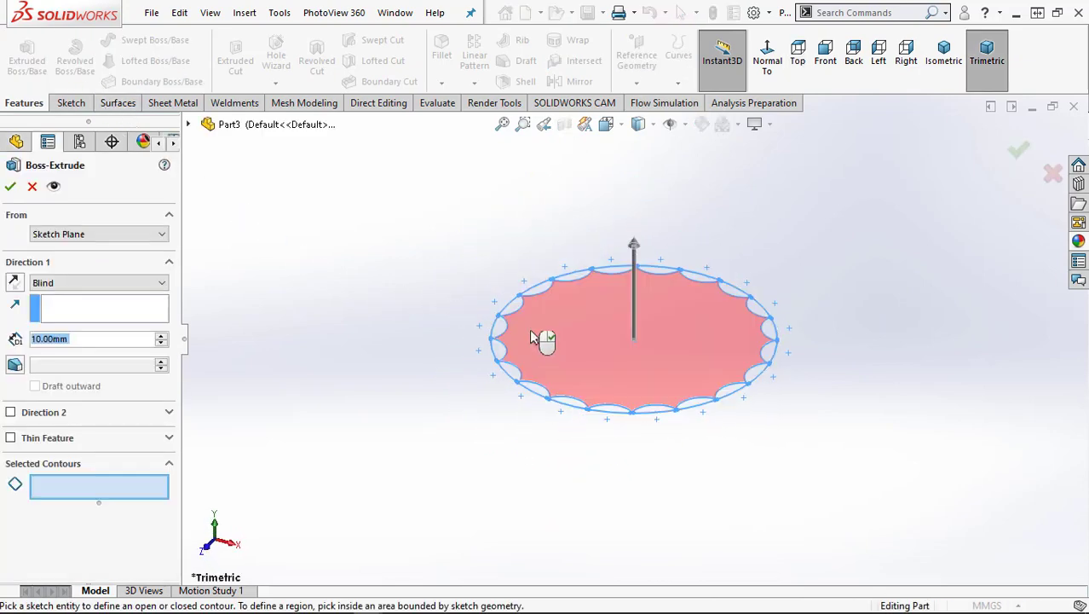
pyautogui.click(550, 343)
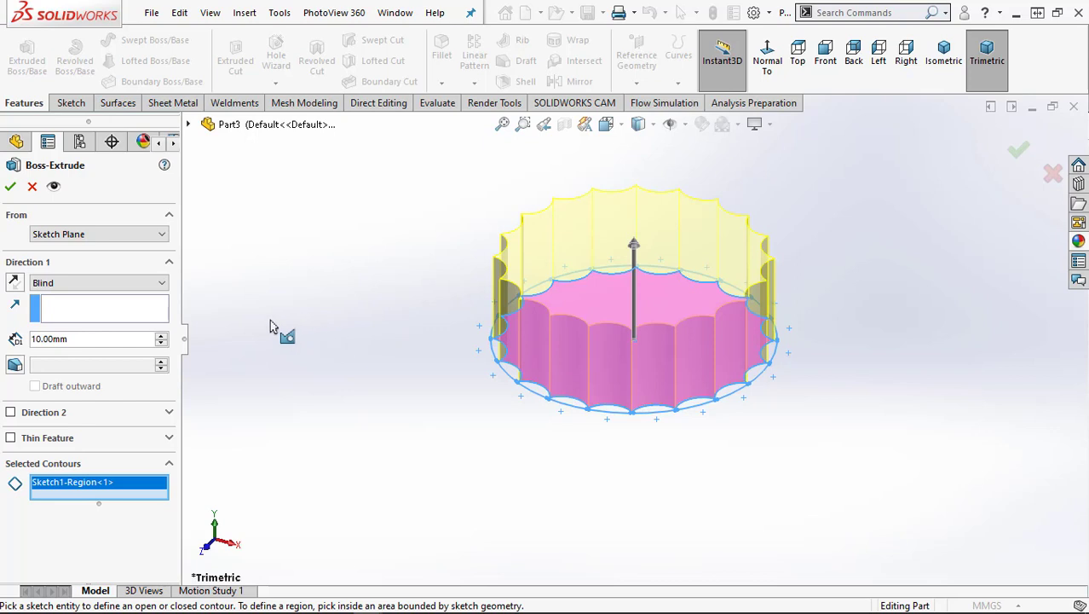
pyautogui.doubleClick(81, 338)
pyautogui.write('0.')
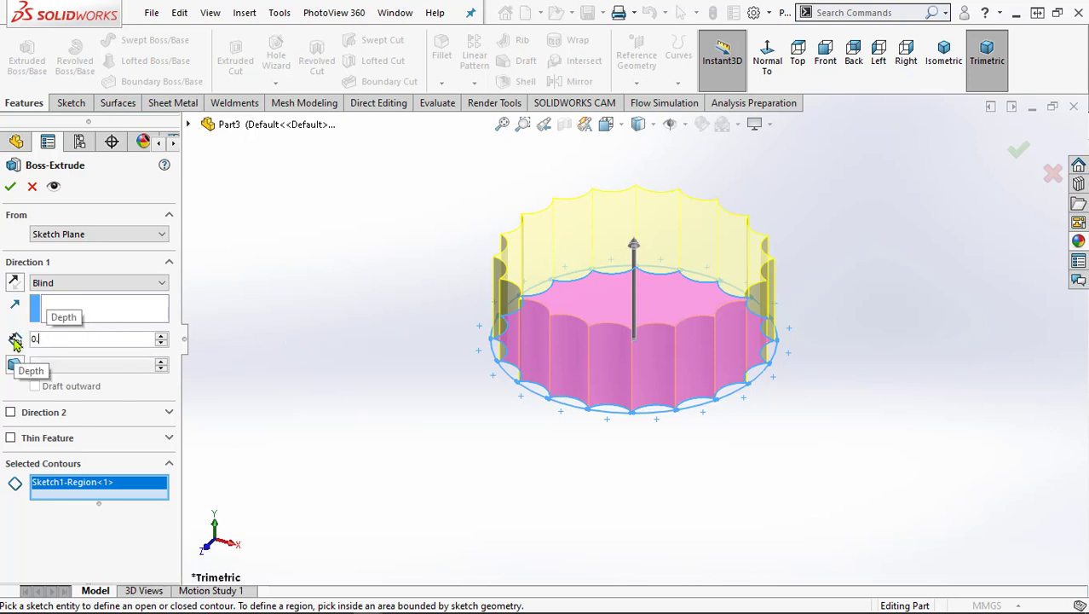
pyautogui.write('1')
pyautogui.press('Return')
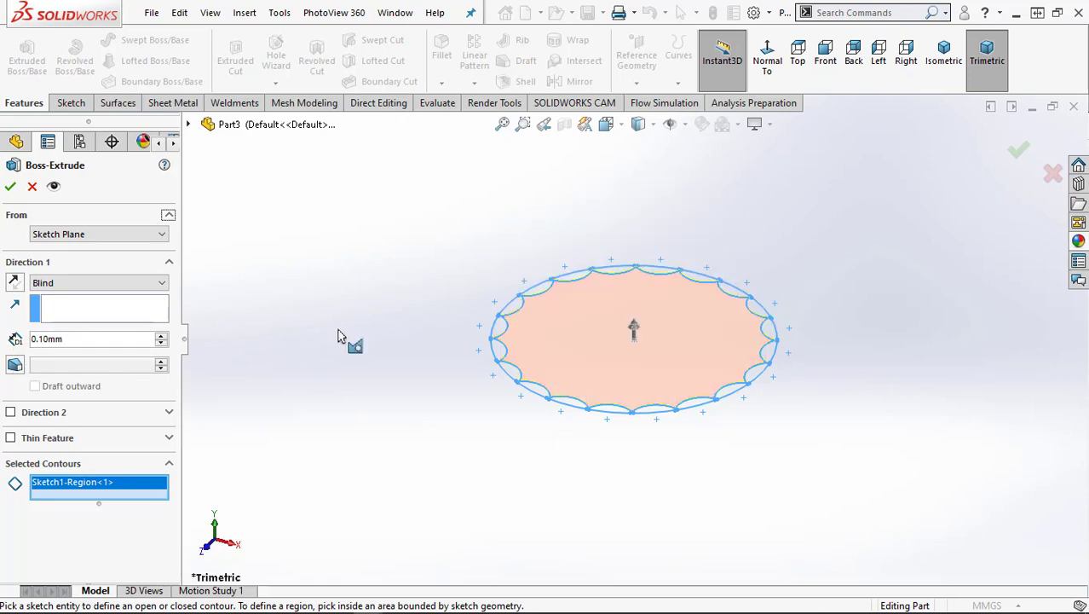
pyautogui.scroll(-2, 858, 415)
pyautogui.scroll(-3, 858, 414)
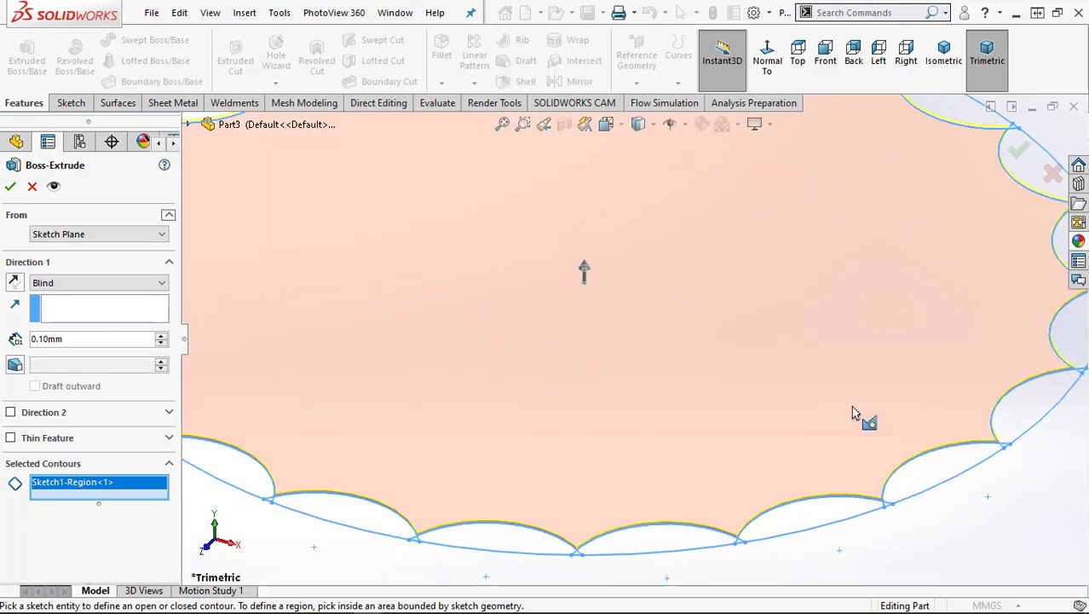
pyautogui.click(12, 188)
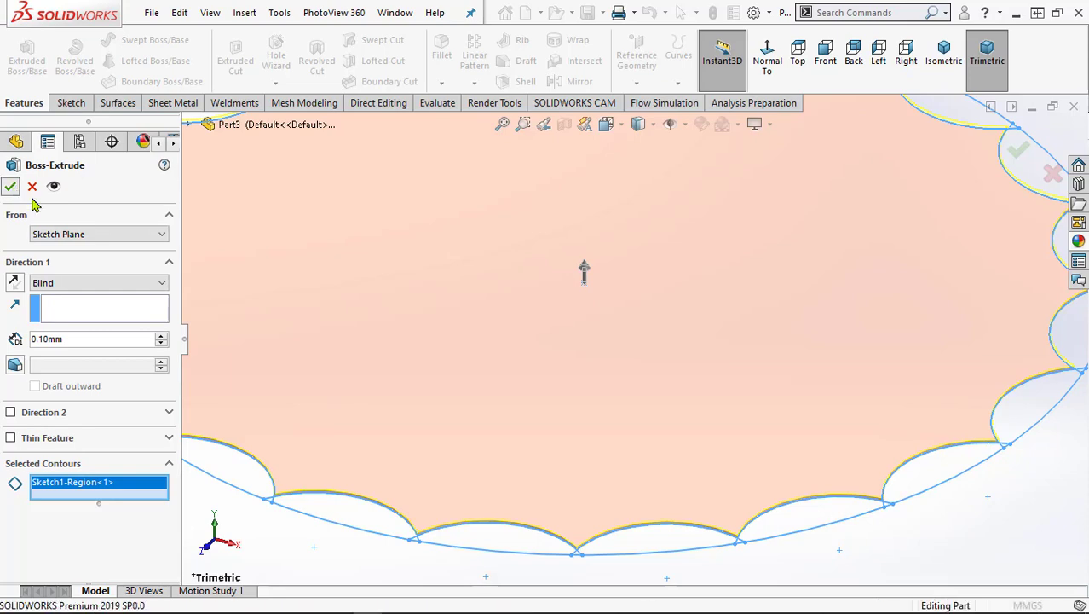
pyautogui.scroll(4, 518, 429)
pyautogui.click(592, 487)
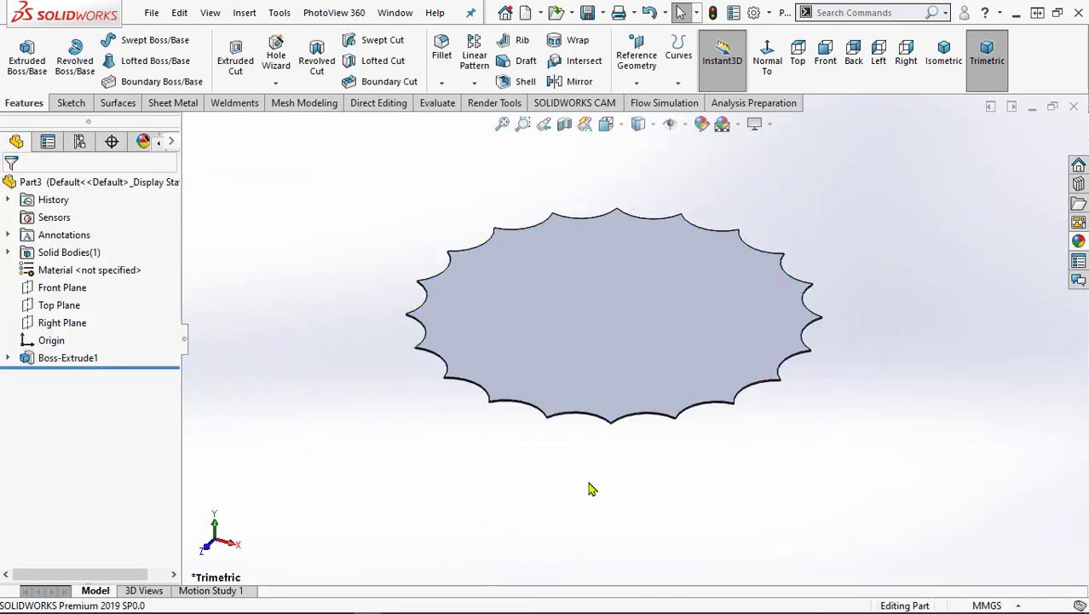
# - Create Plane1 offset 3.50 mm from the disc's flat face
pyautogui.click(604, 358)
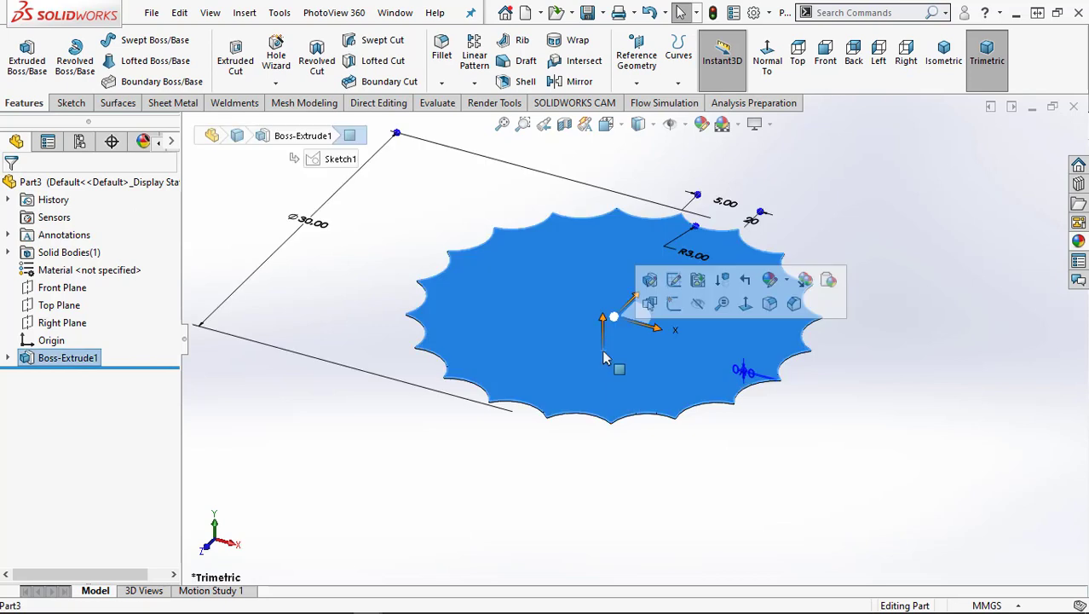
pyautogui.click(635, 66)
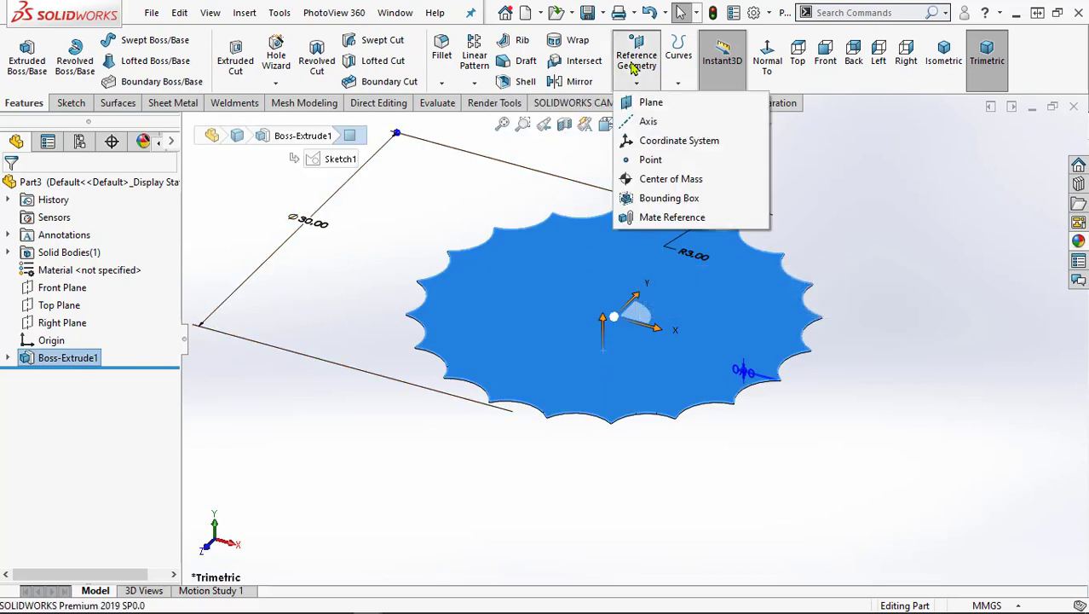
pyautogui.click(652, 109)
pyautogui.write('3.5')
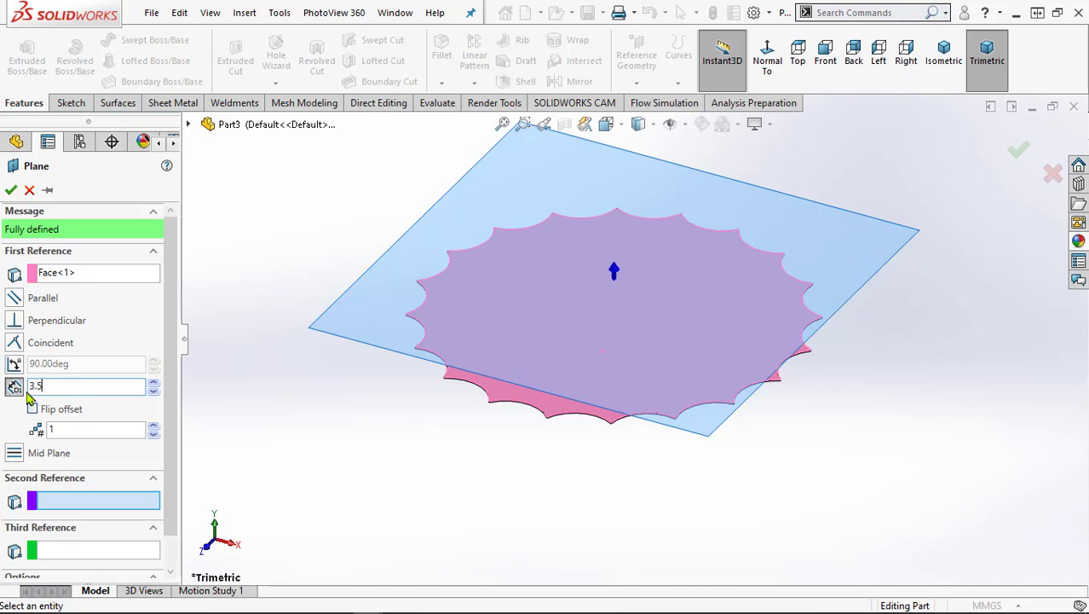
pyautogui.press('Return')
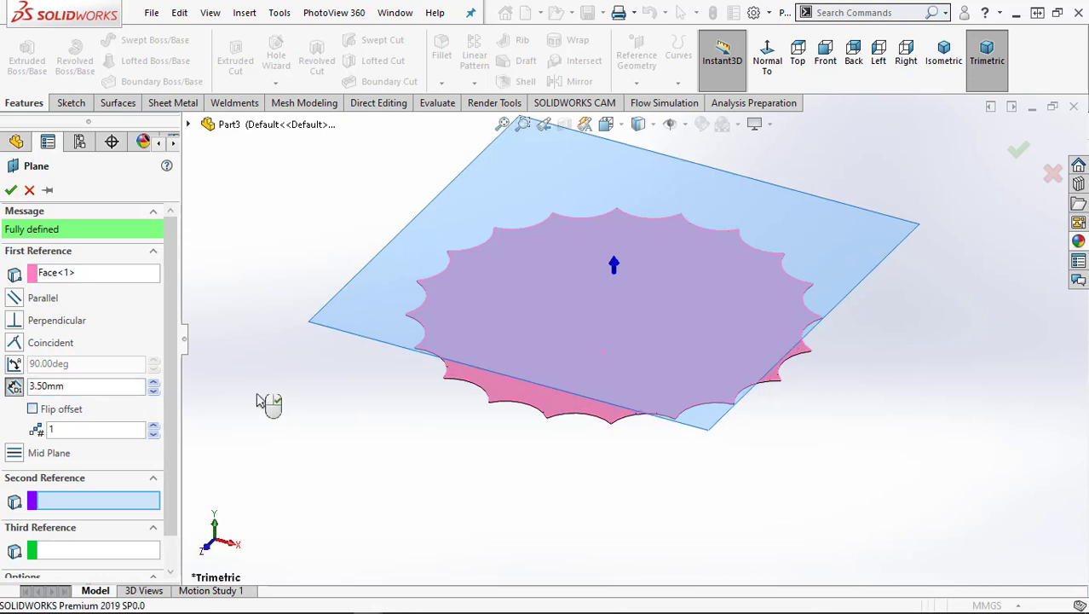
pyautogui.click(10, 191)
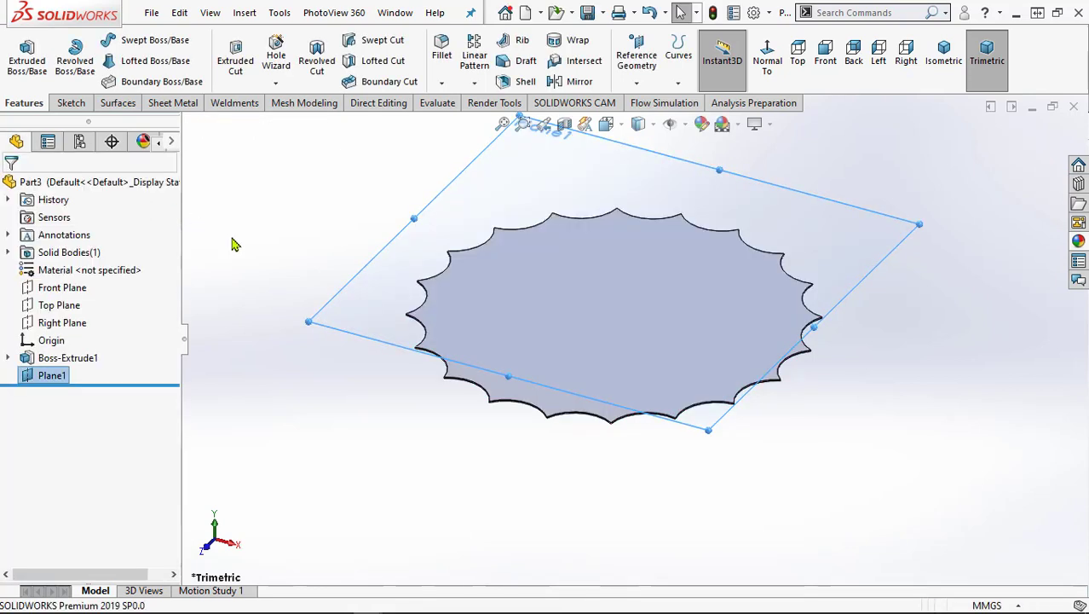
pyautogui.click(413, 467)
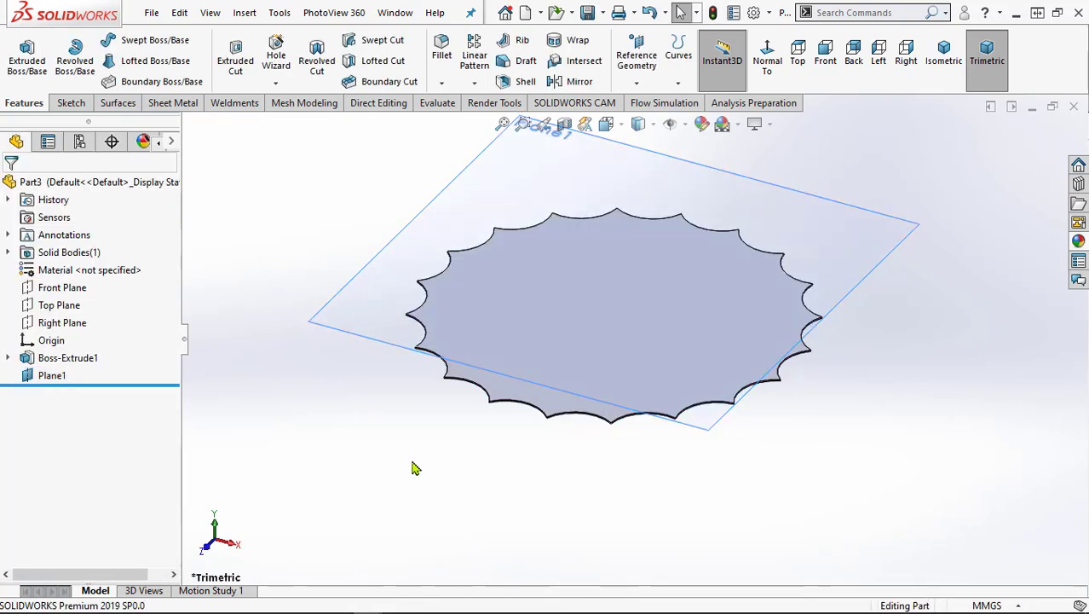
# - Start a sketch on Plane1 and draw a circle centred on the origin
pyautogui.click(361, 315)
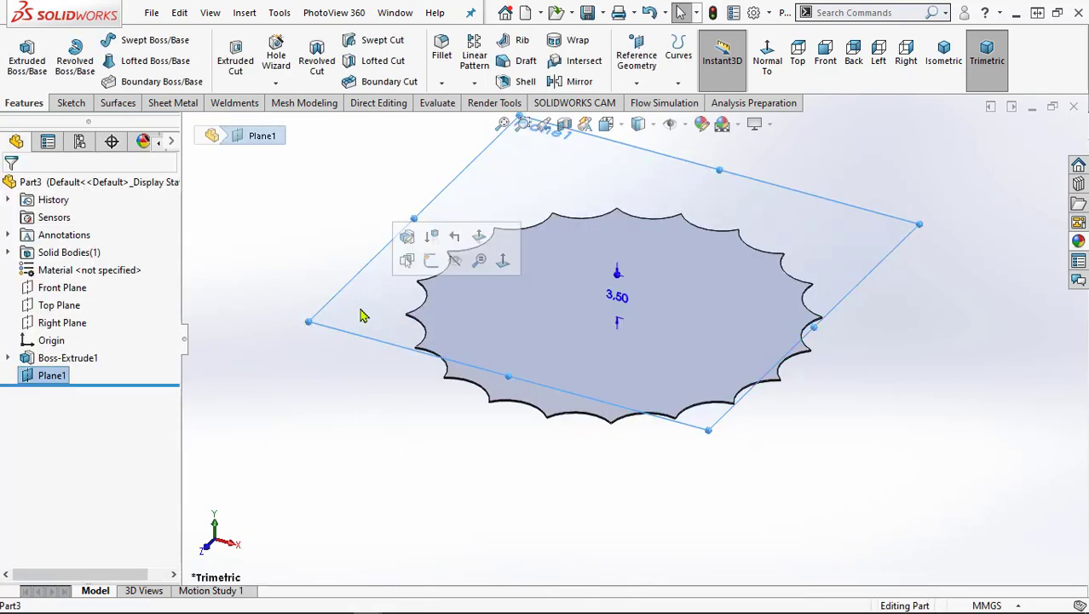
pyautogui.click(430, 262)
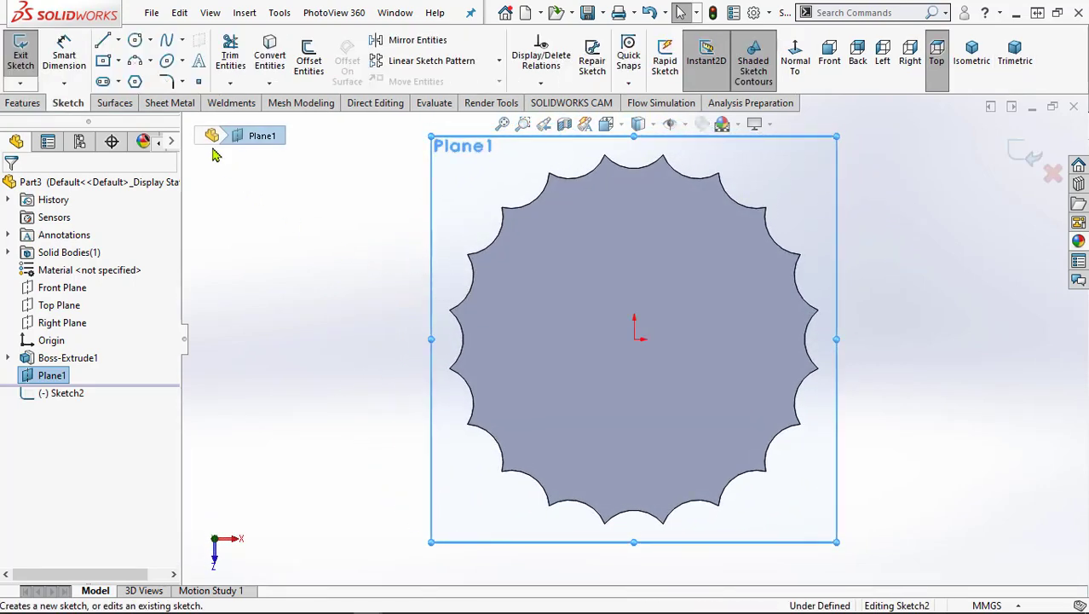
pyautogui.click(135, 41)
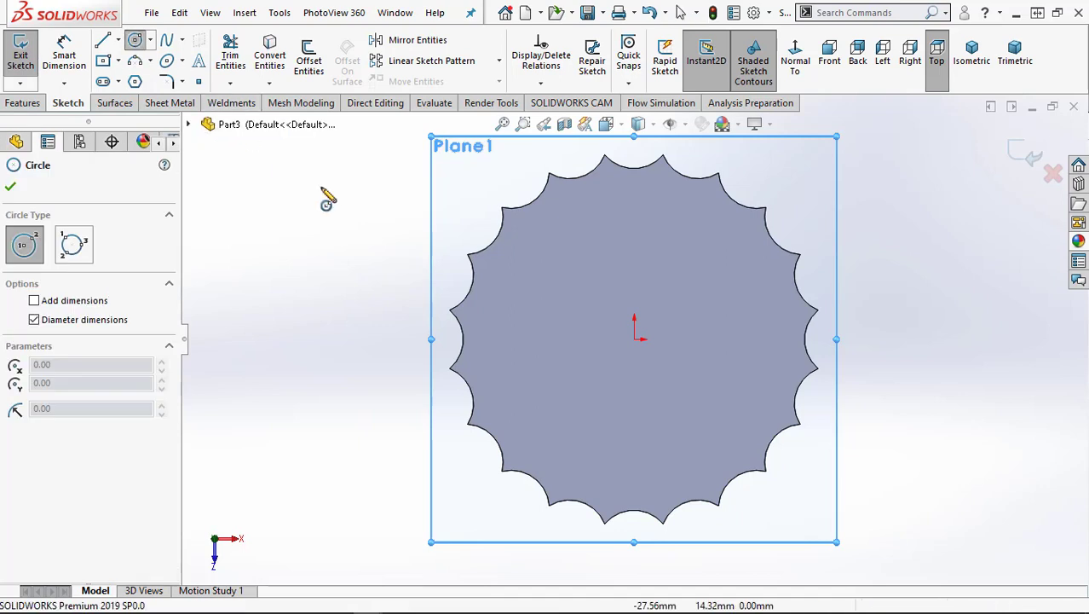
pyautogui.click(634, 338)
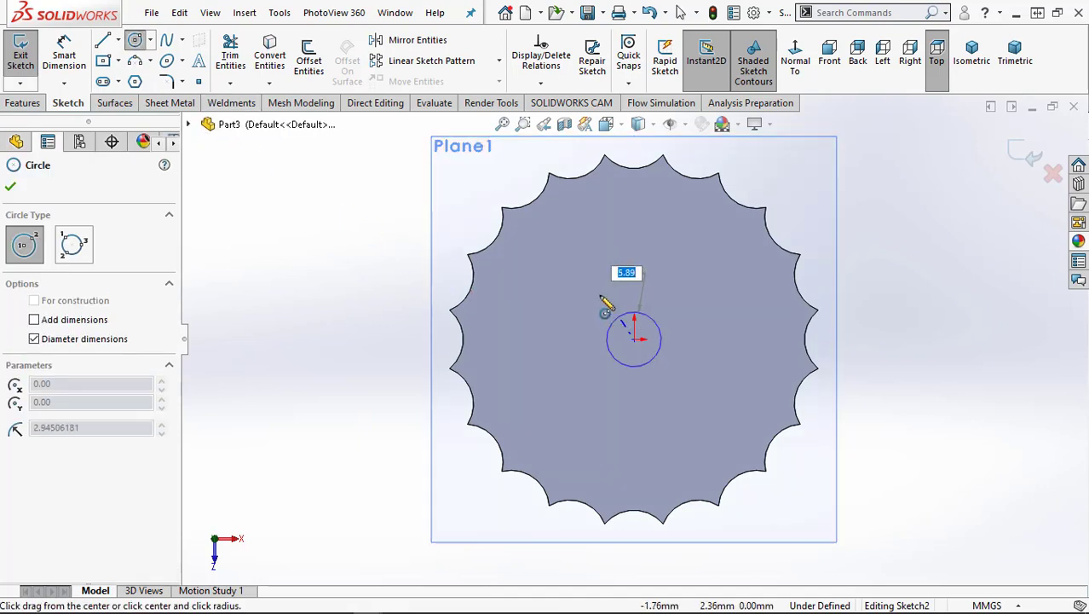
pyautogui.click(517, 231)
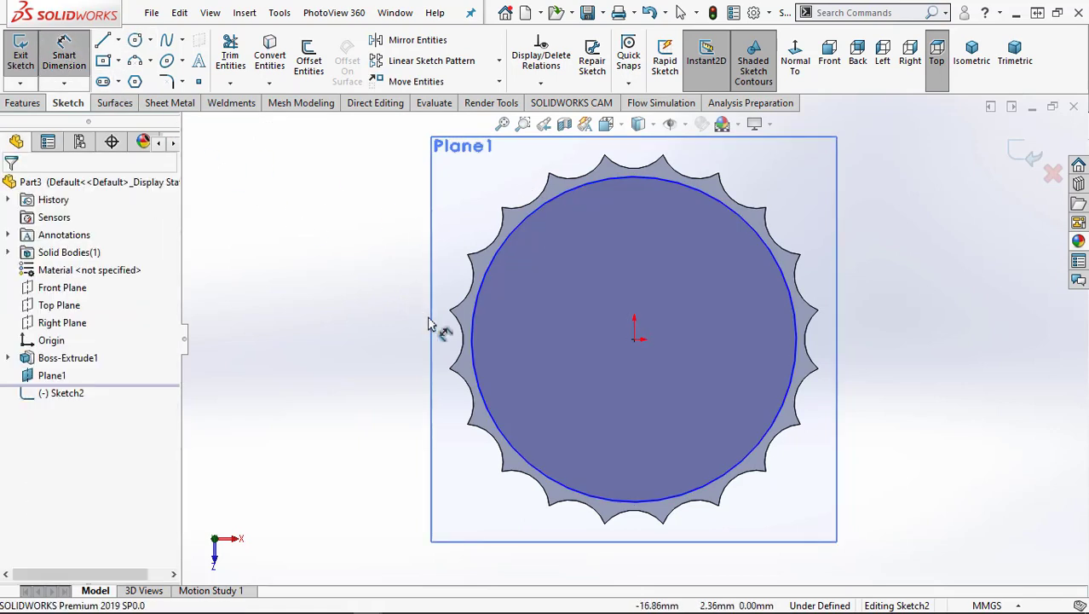
# - Dimension the circle to 25.8 mm diameter and exit Sketch2
pyautogui.click(472, 334)
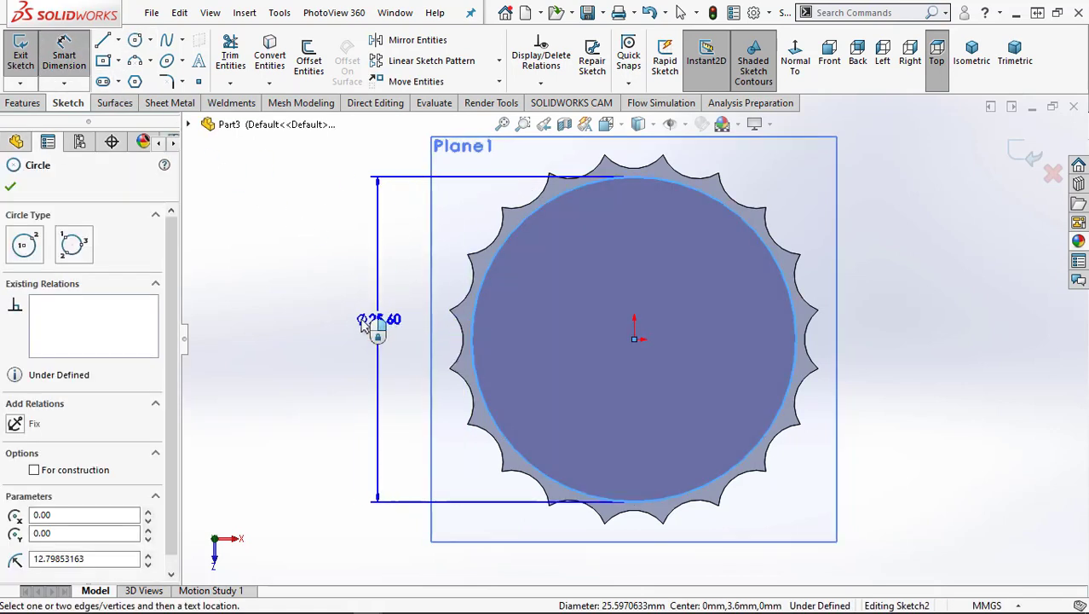
pyautogui.click(341, 326)
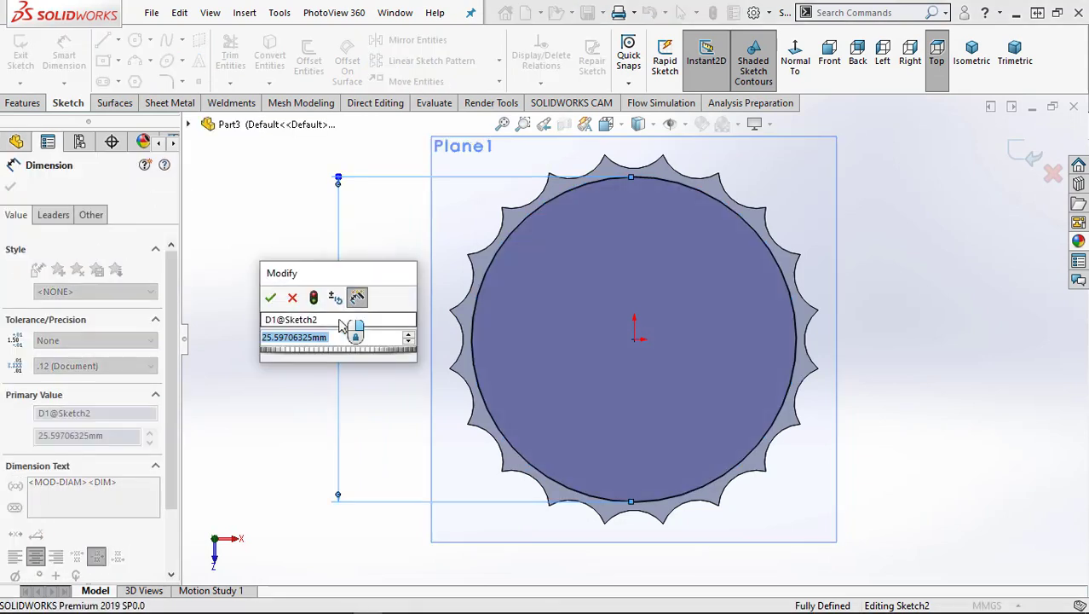
pyautogui.write('25')
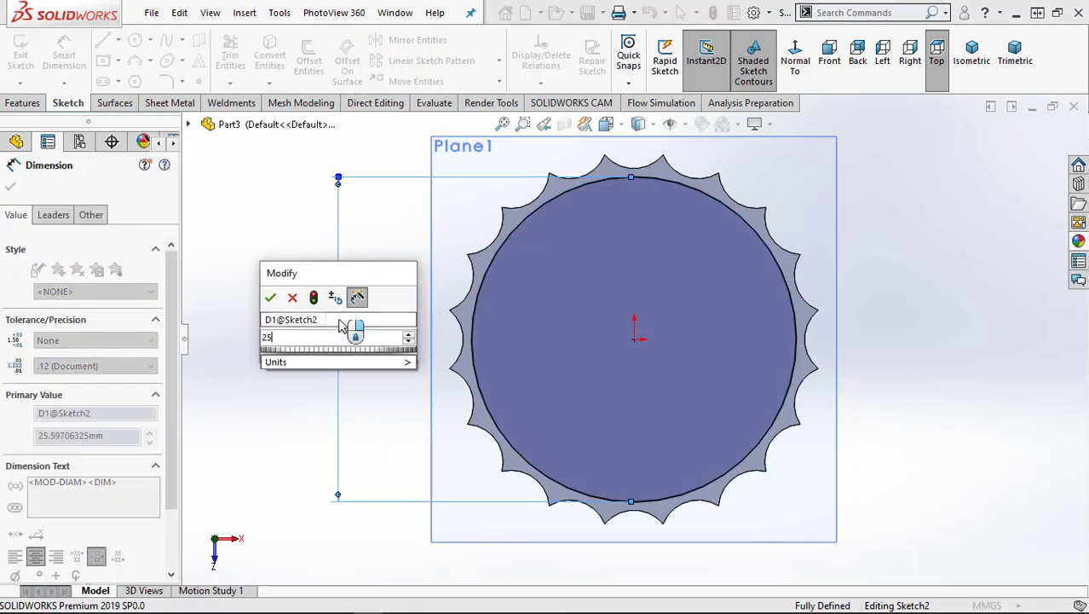
pyautogui.write('.8')
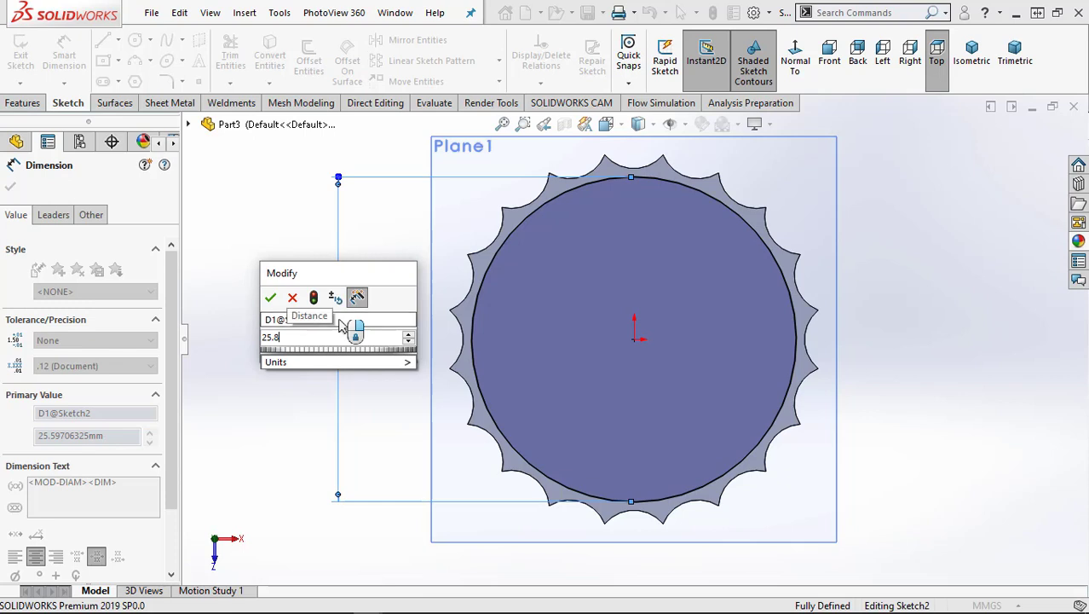
pyautogui.click(271, 297)
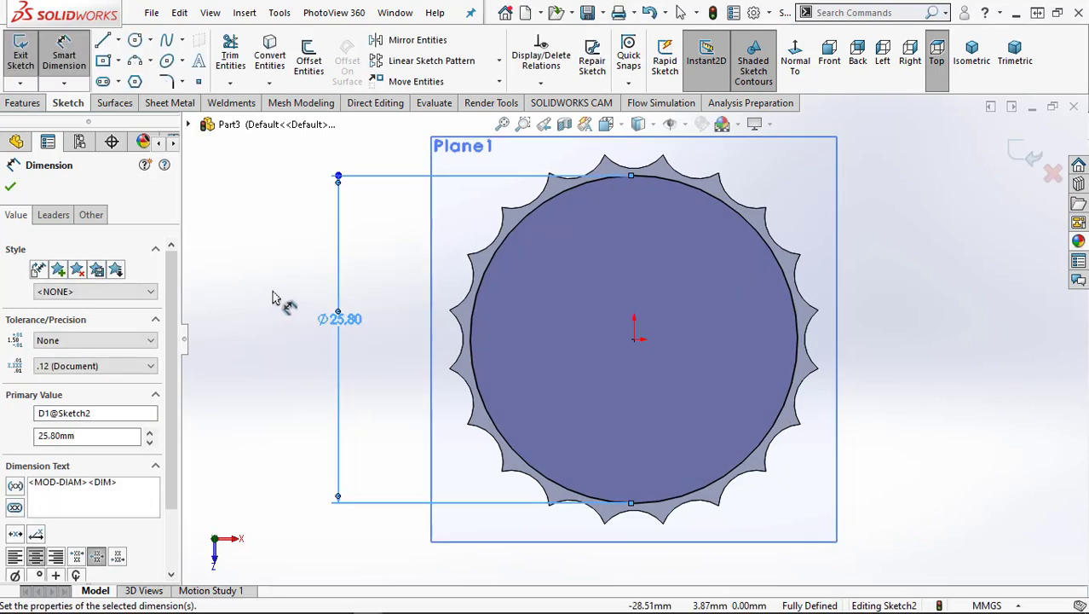
pyautogui.click(10, 191)
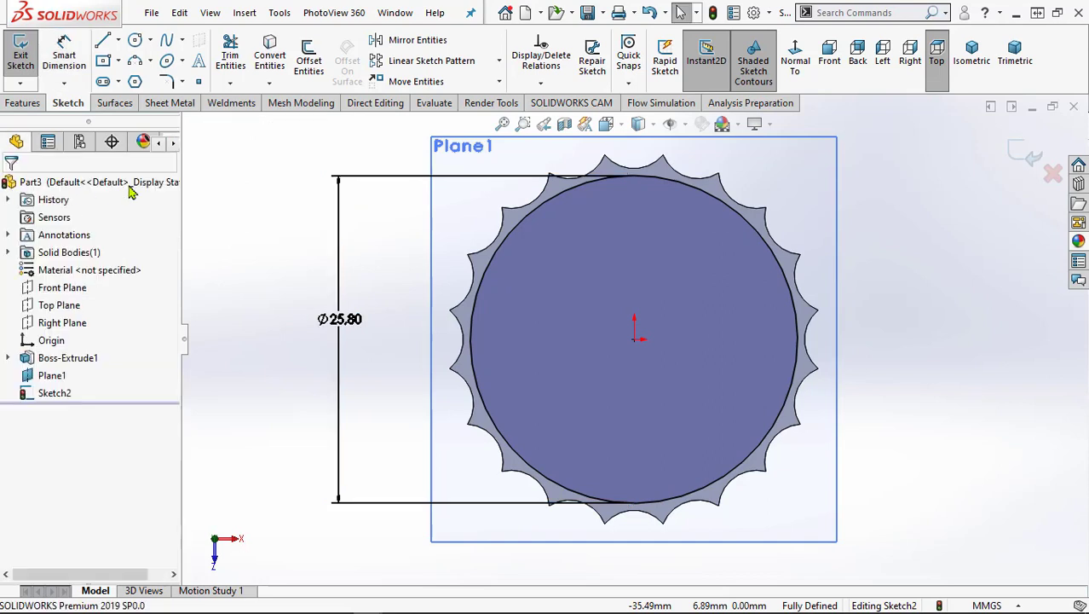
pyautogui.click(1026, 153)
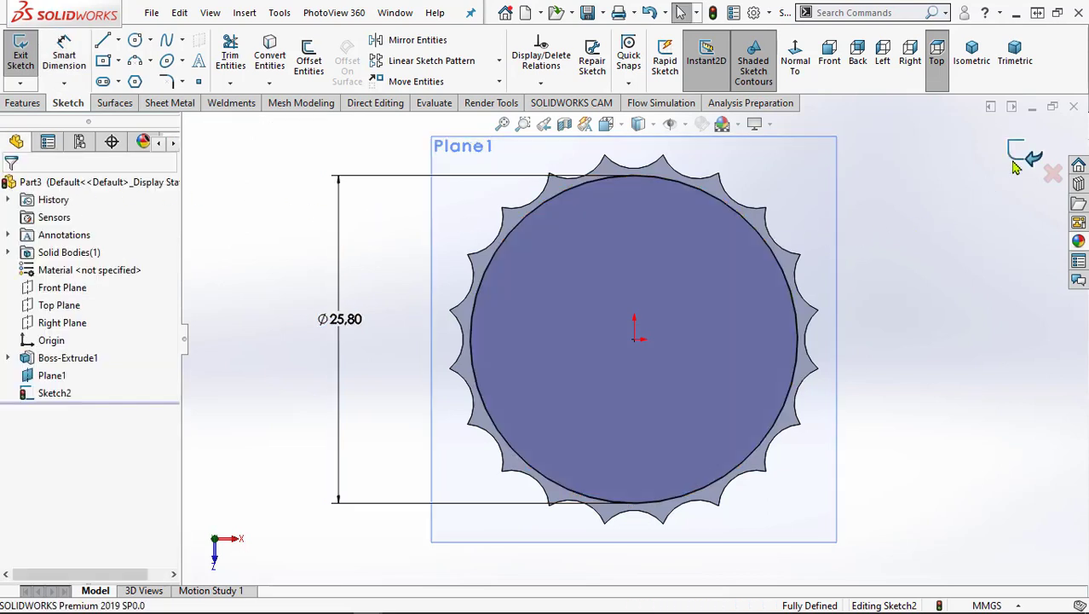
# - Hide Plane1 in a tilted 3D view
pyautogui.click(912, 441)
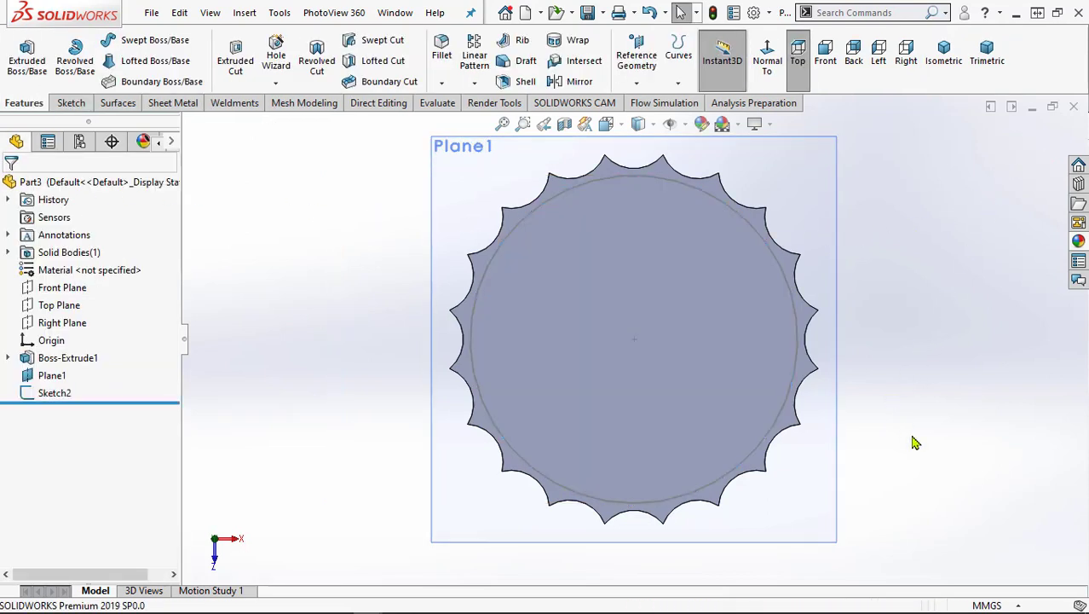
pyautogui.moveTo(879, 504); pyautogui.dragTo(817, 292, button='middle')
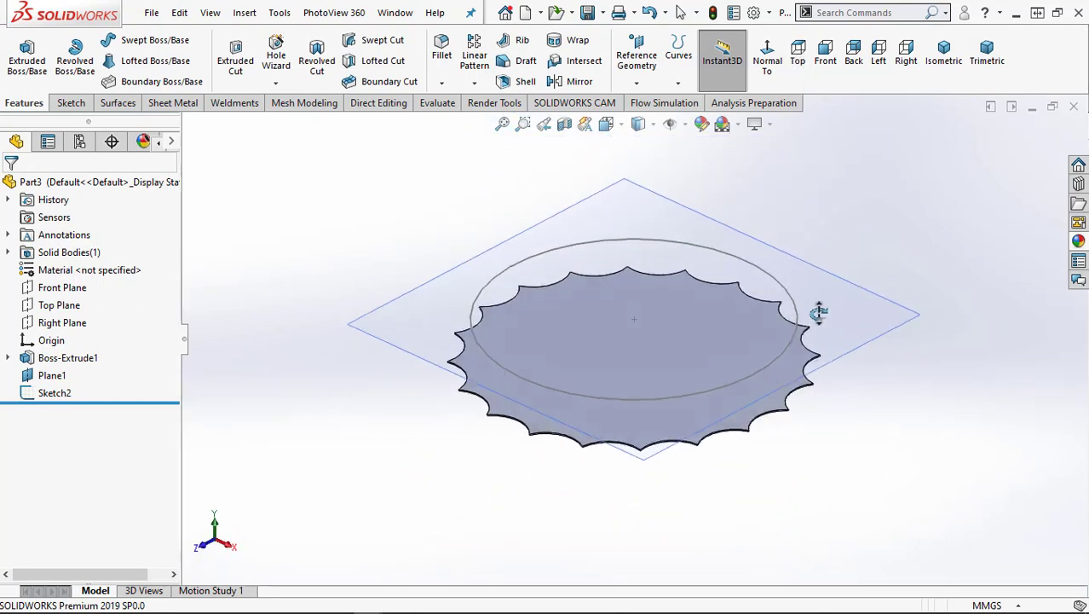
pyautogui.scroll(-3, 686, 436)
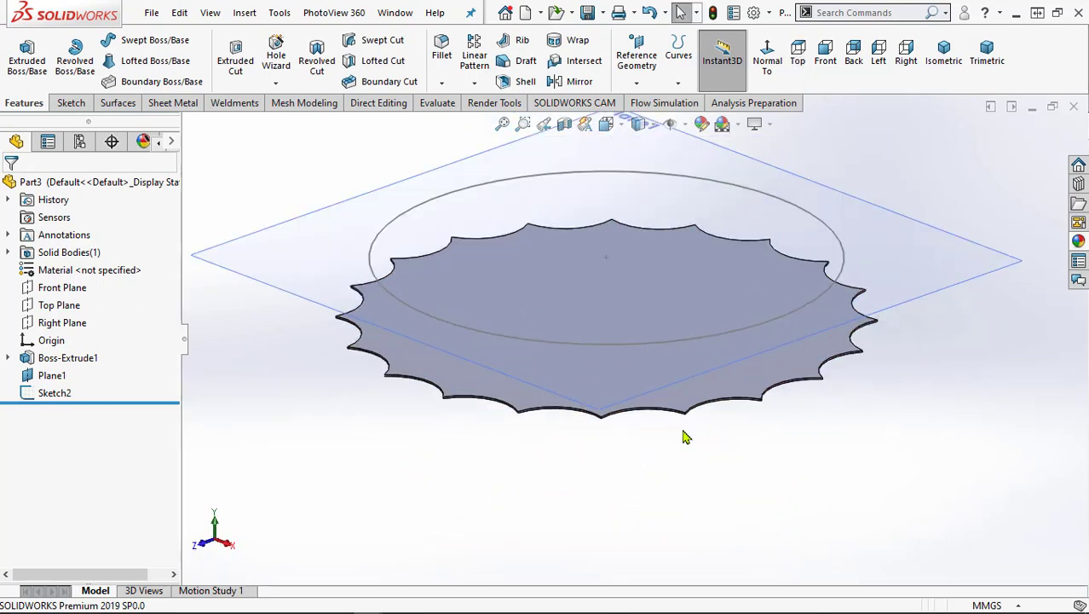
pyautogui.click(921, 267)
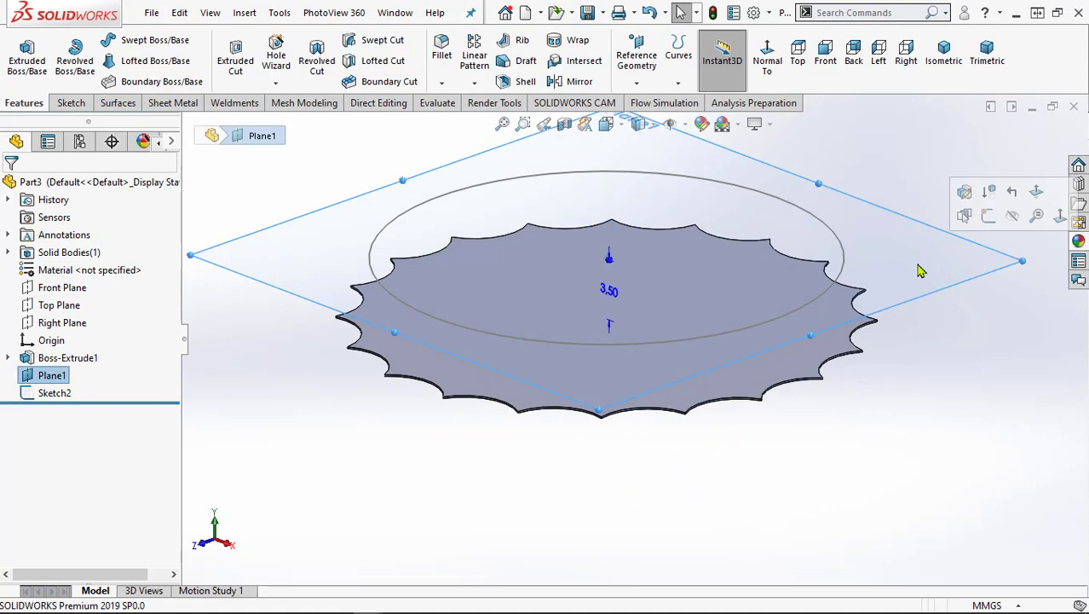
pyautogui.click(1011, 219)
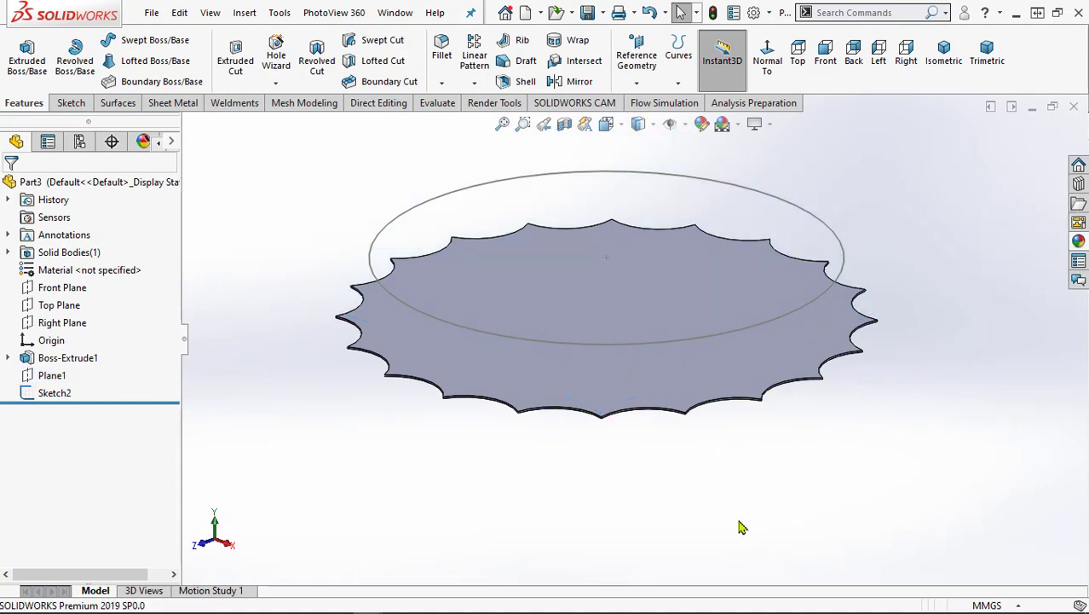
# - Sketch on the disc face, convert its scalloped edges, and exit Sketch3
pyautogui.click(687, 375)
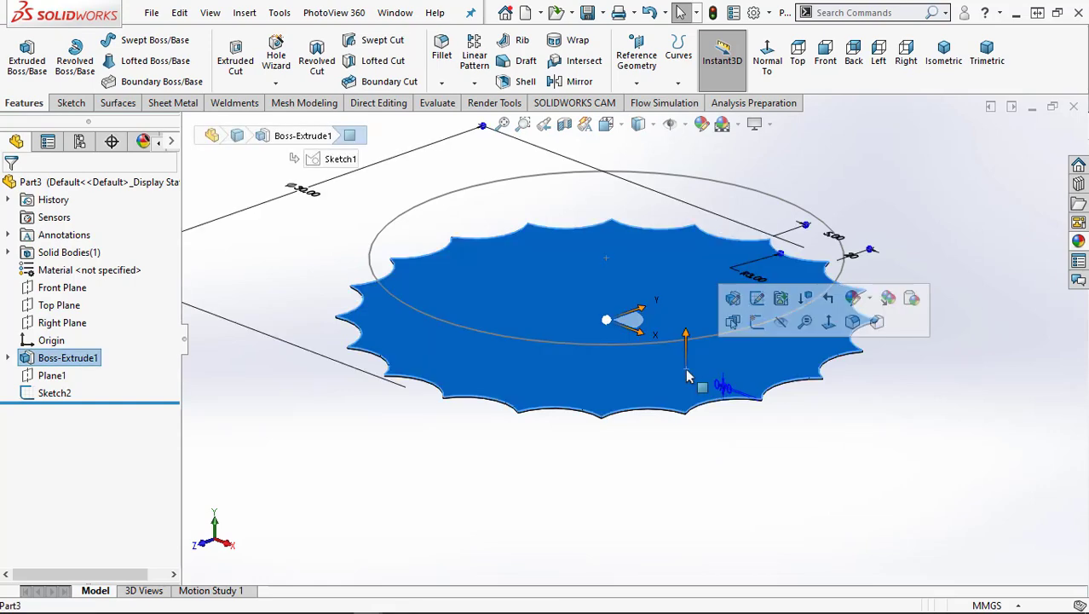
pyautogui.click(754, 328)
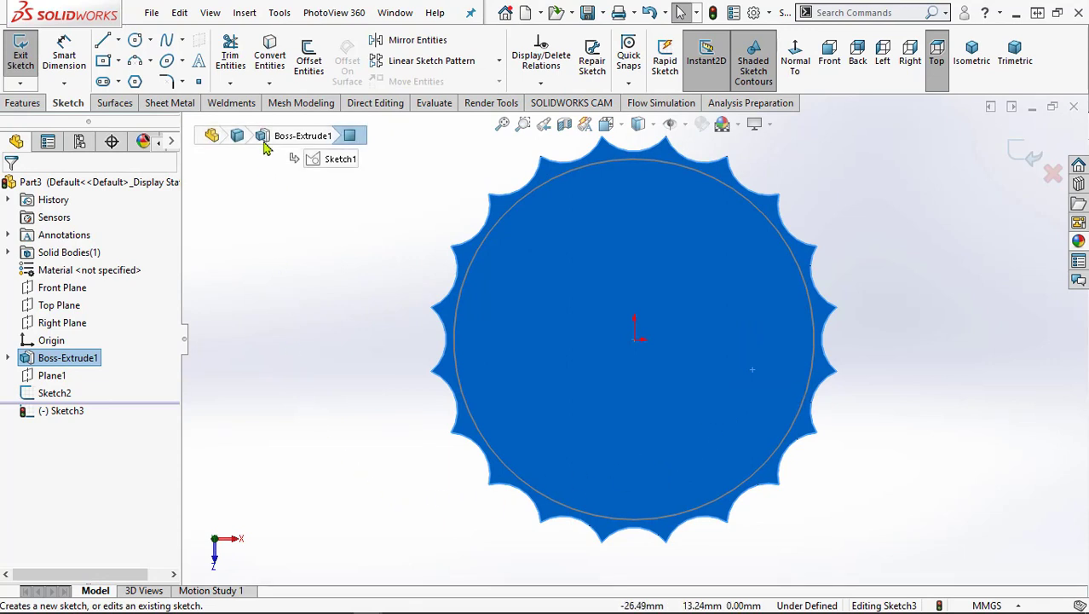
pyautogui.click(270, 55)
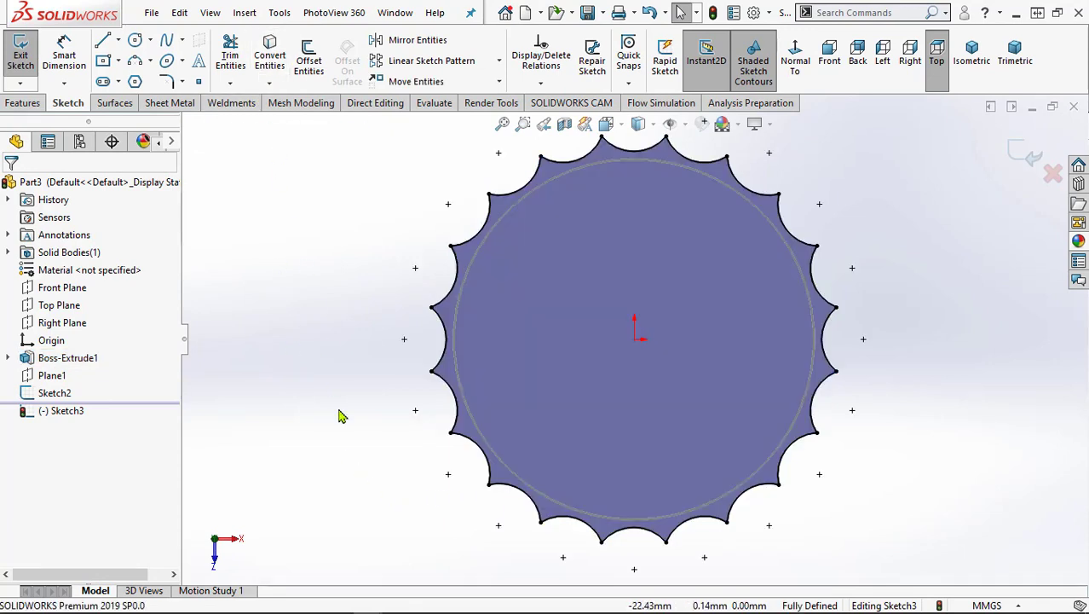
pyautogui.moveTo(367, 468)
pyautogui.mouseDown(button='middle')
pyautogui.moveTo(369, 389)
pyautogui.moveTo(345, 273)
pyautogui.mouseUp(button='middle')
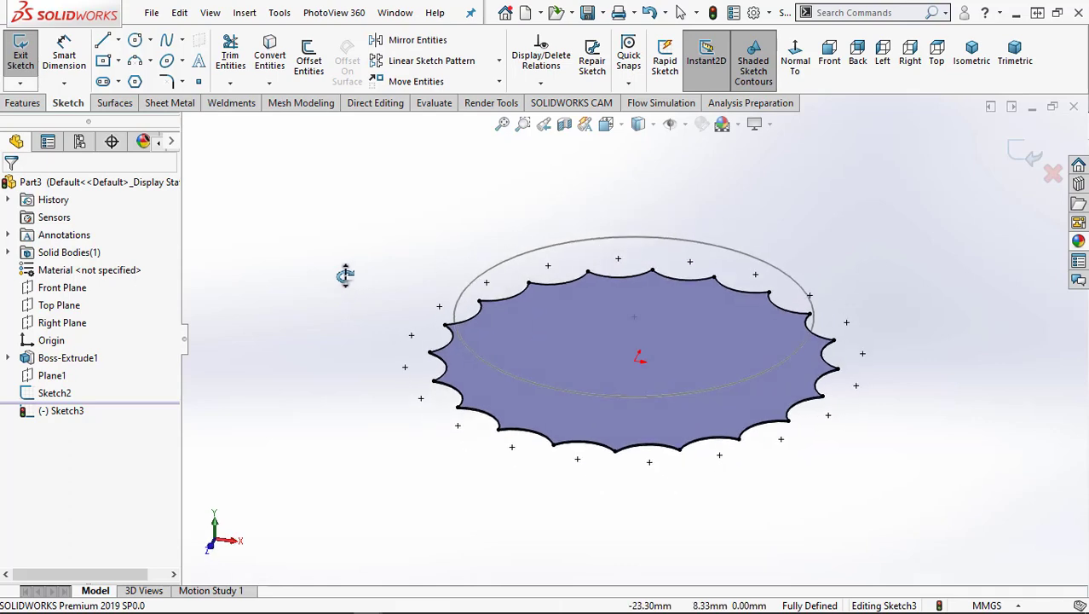
pyautogui.scroll(-2, 588, 442)
pyautogui.scroll(-2, 618, 348)
pyautogui.scroll(-2, 618, 348)
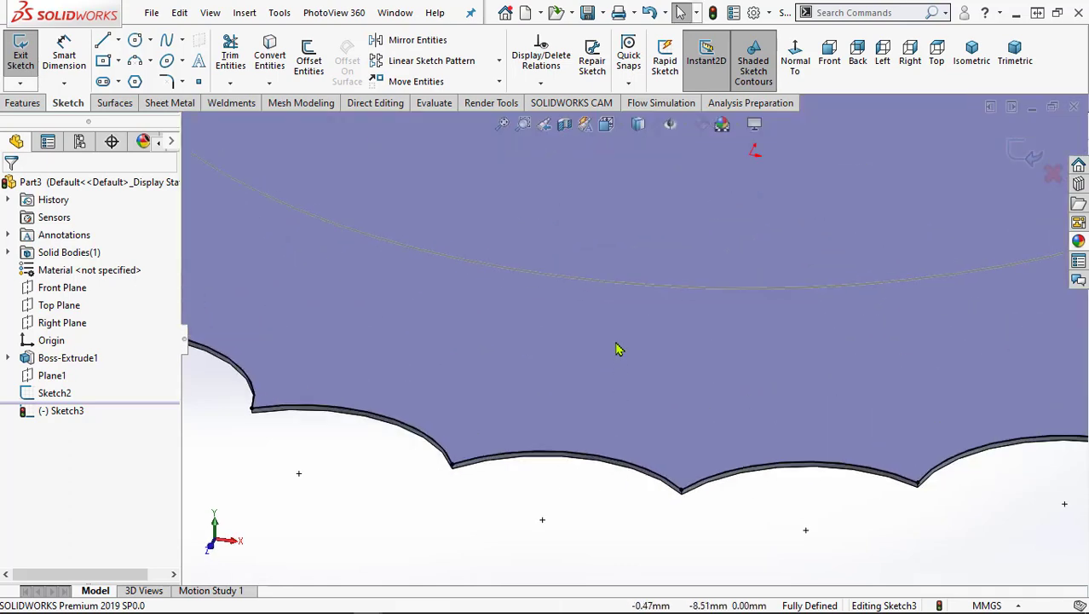
pyautogui.scroll(4, 618, 354)
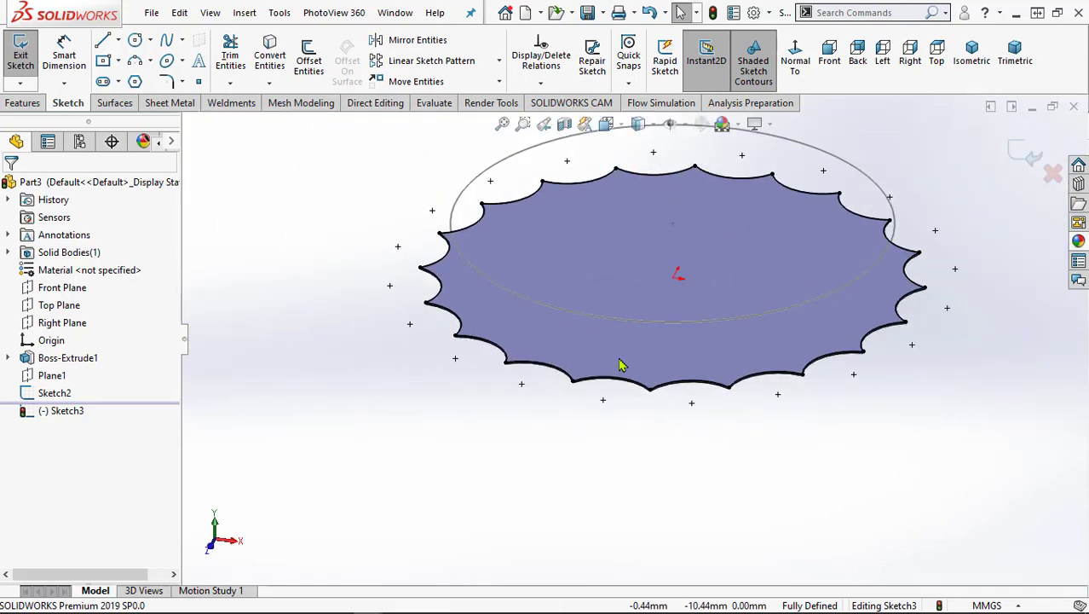
pyautogui.click(1023, 154)
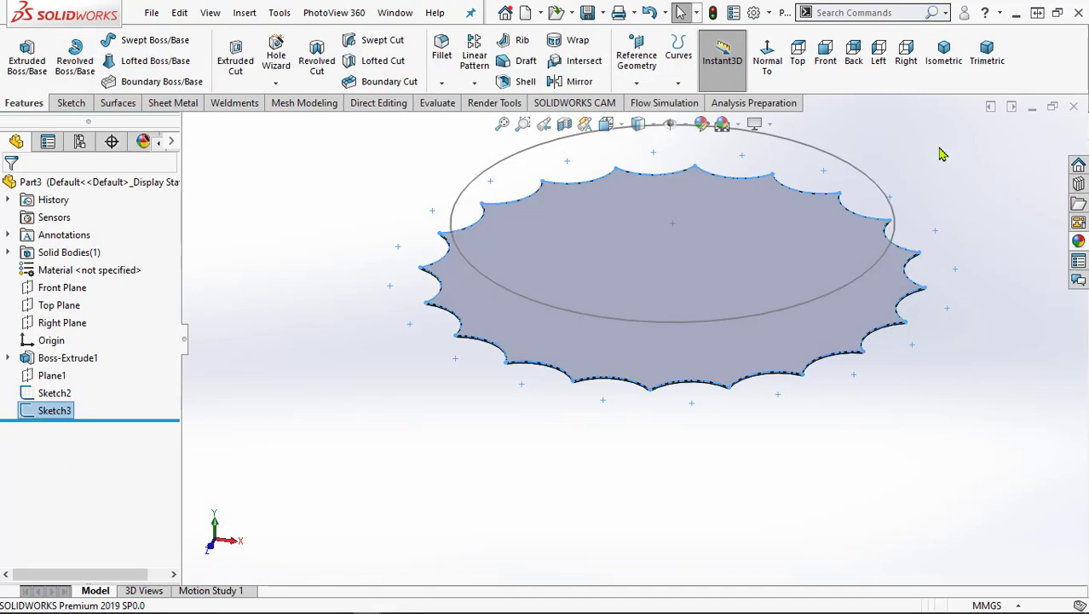
# - Loft from Sketch3's scalloped outline up to Sketch2's 25.8 mm circle
pyautogui.scroll(-2, 887, 126)
pyautogui.scroll(1, 865, 186)
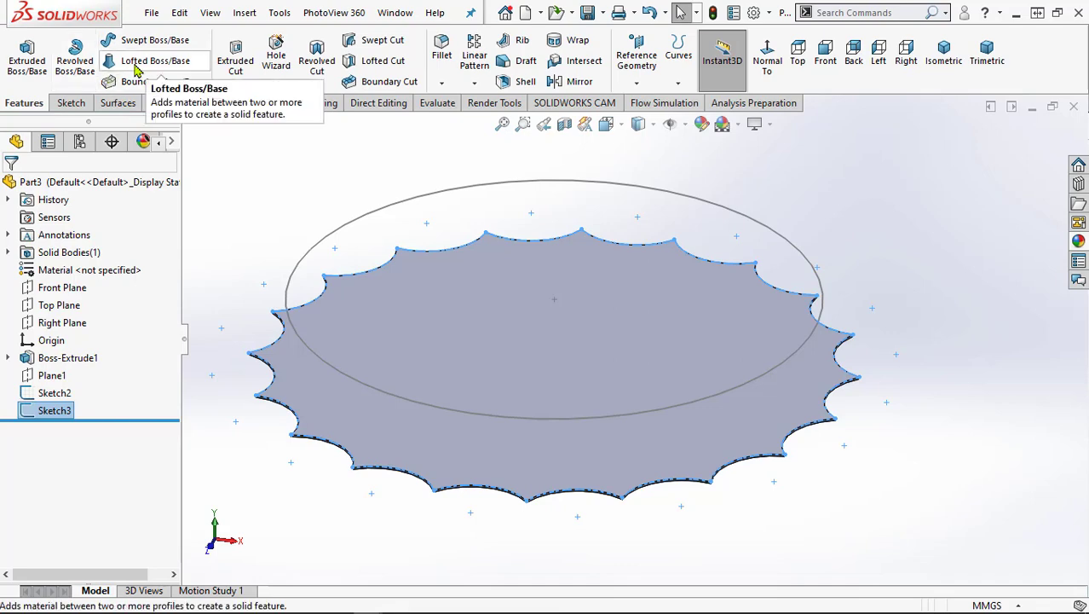
pyautogui.click(134, 68)
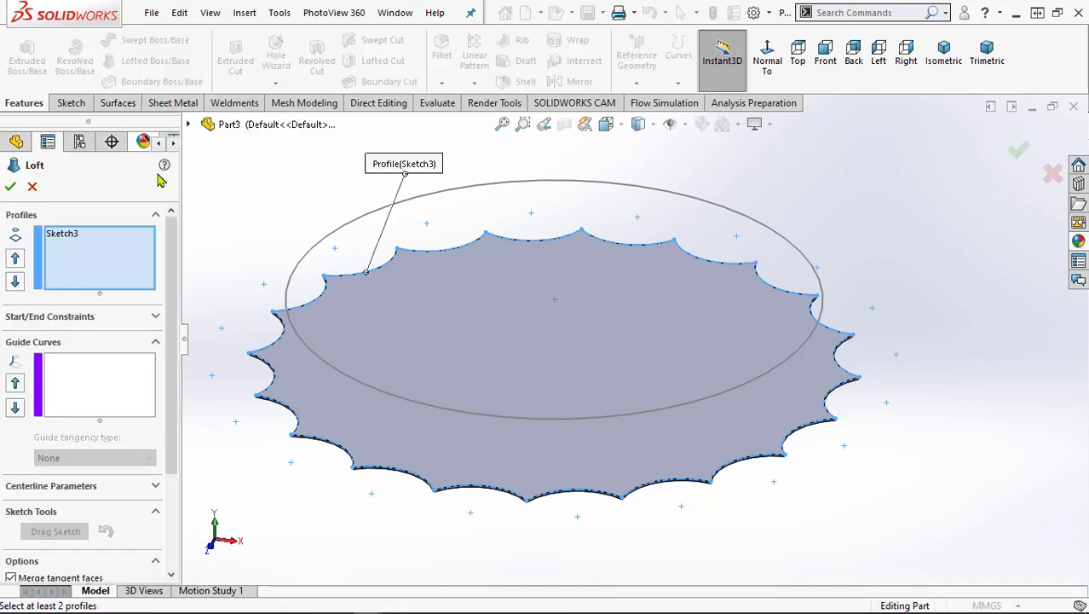
pyautogui.scroll(-3, 284, 426)
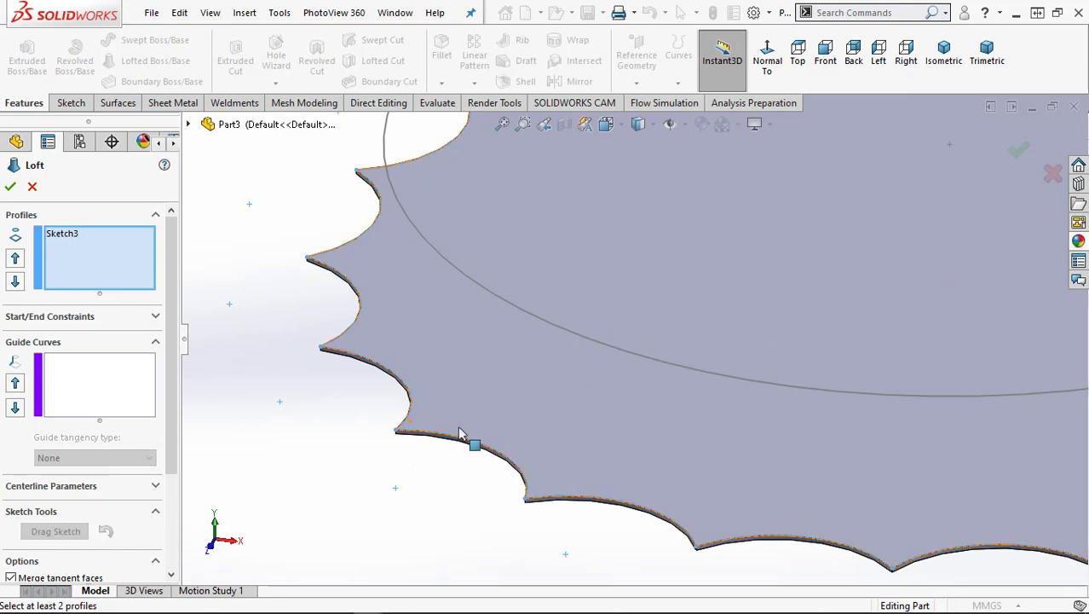
pyautogui.click(525, 320)
pyautogui.scroll(3, 498, 401)
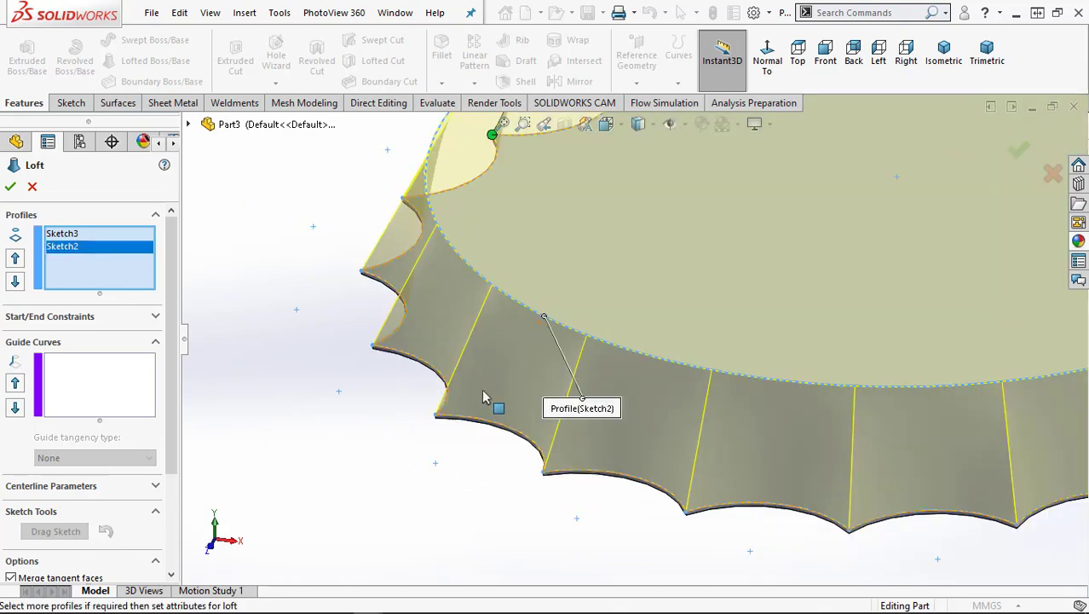
pyautogui.scroll(3, 545, 375)
pyautogui.scroll(-1, 917, 237)
pyautogui.scroll(-2, 916, 237)
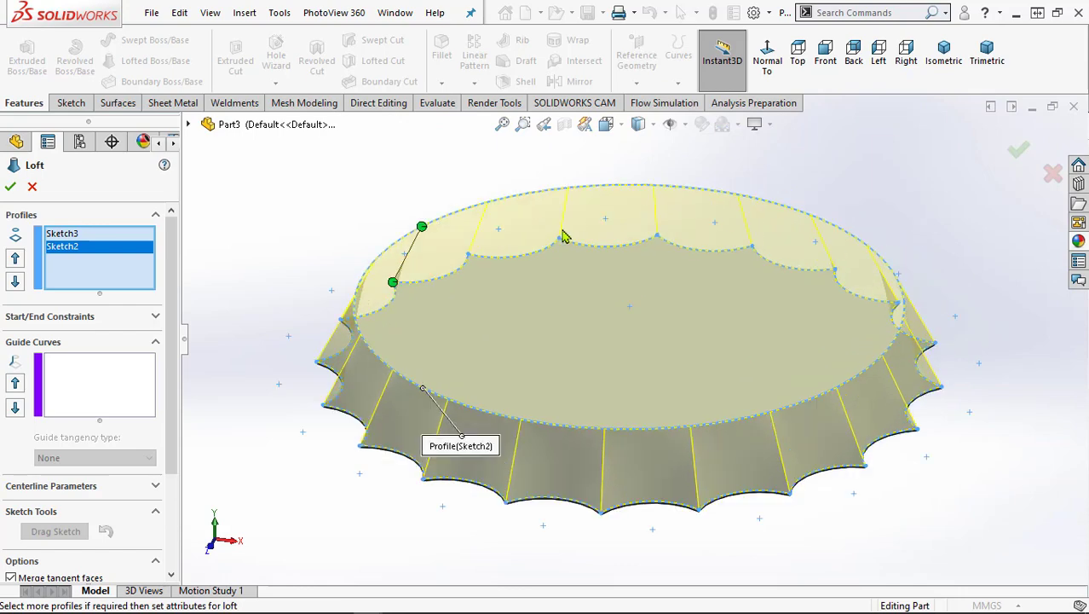
pyautogui.click(12, 188)
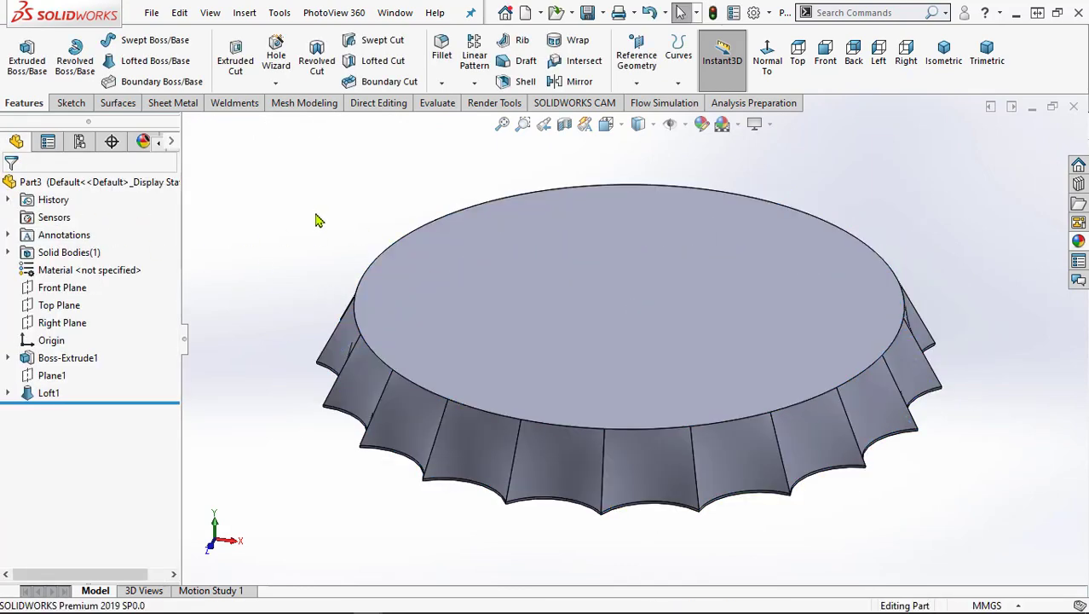
pyautogui.scroll(2, 699, 339)
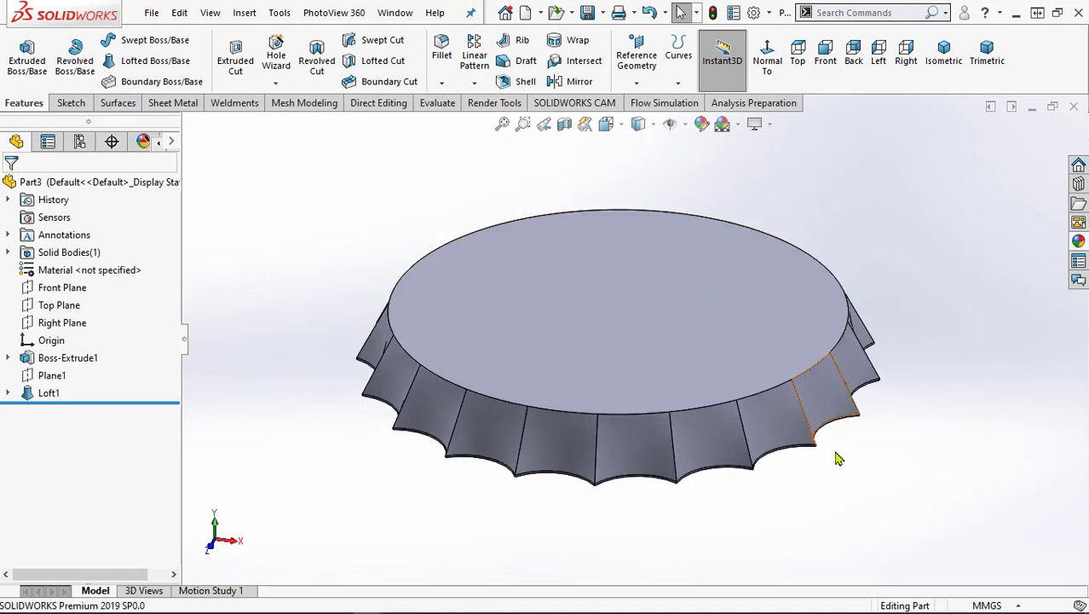
# - Sketch an origin-centred circle on the cap's bottom face, large enough to enclose it
pyautogui.moveTo(839, 529)
pyautogui.mouseDown(button='middle')
pyautogui.moveTo(814, 378)
pyautogui.moveTo(808, 386)
pyautogui.mouseUp(button='middle')
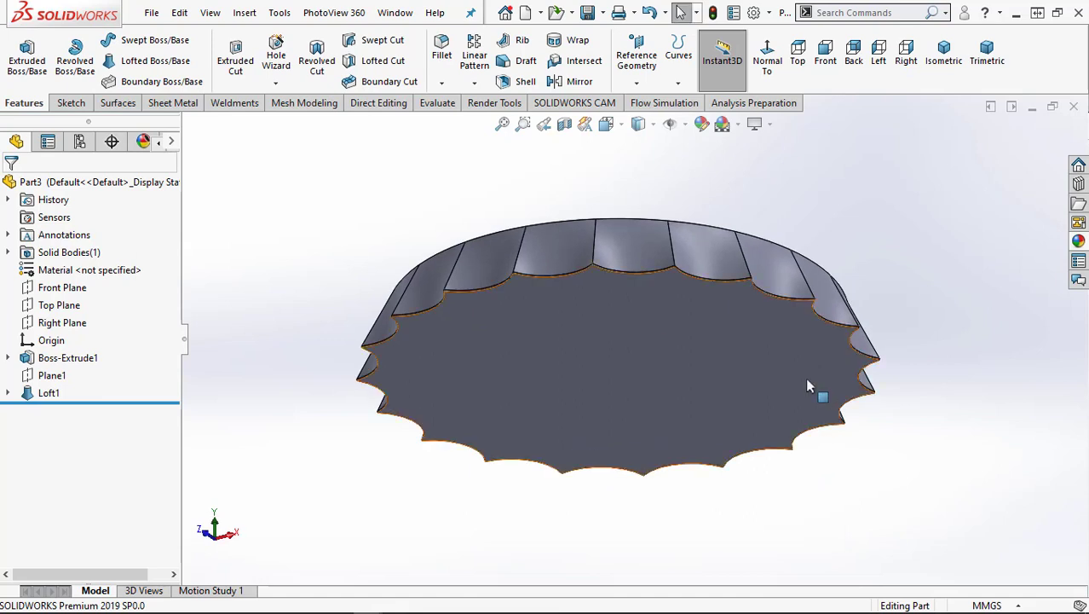
pyautogui.click(695, 372)
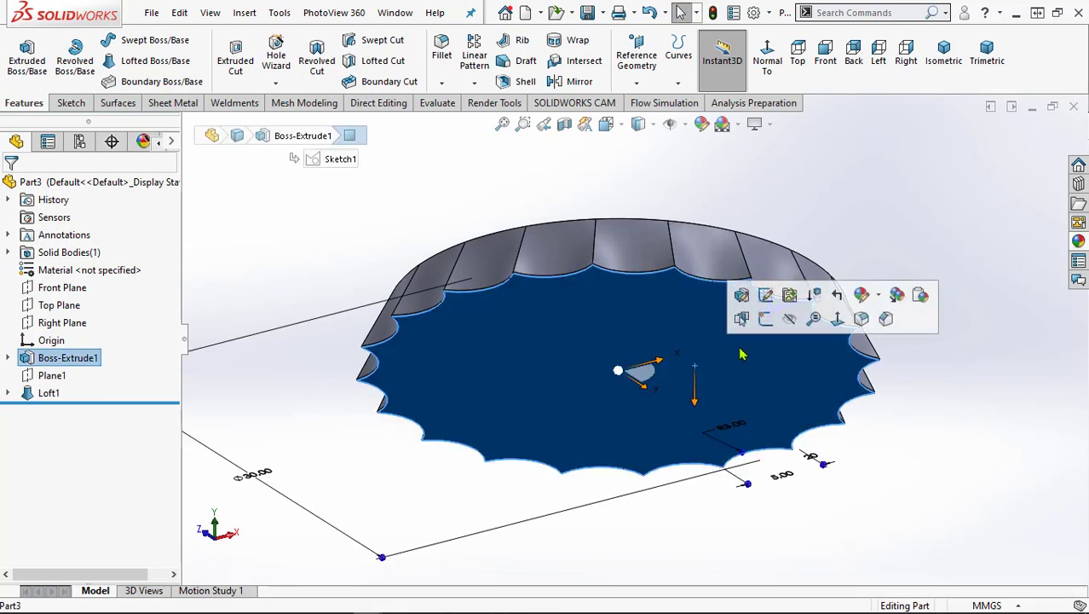
pyautogui.click(765, 323)
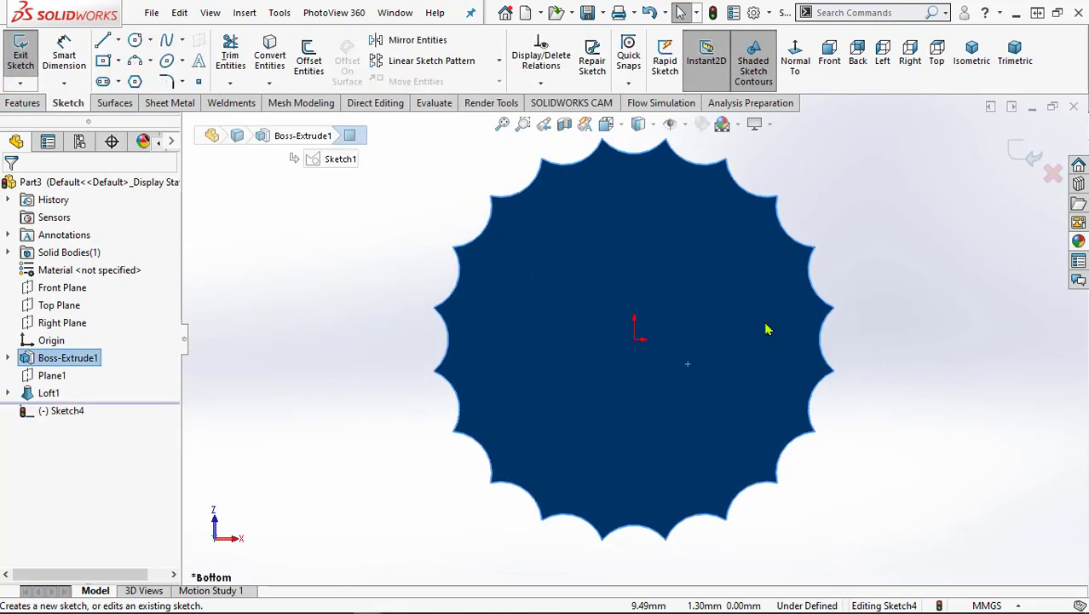
pyautogui.click(134, 40)
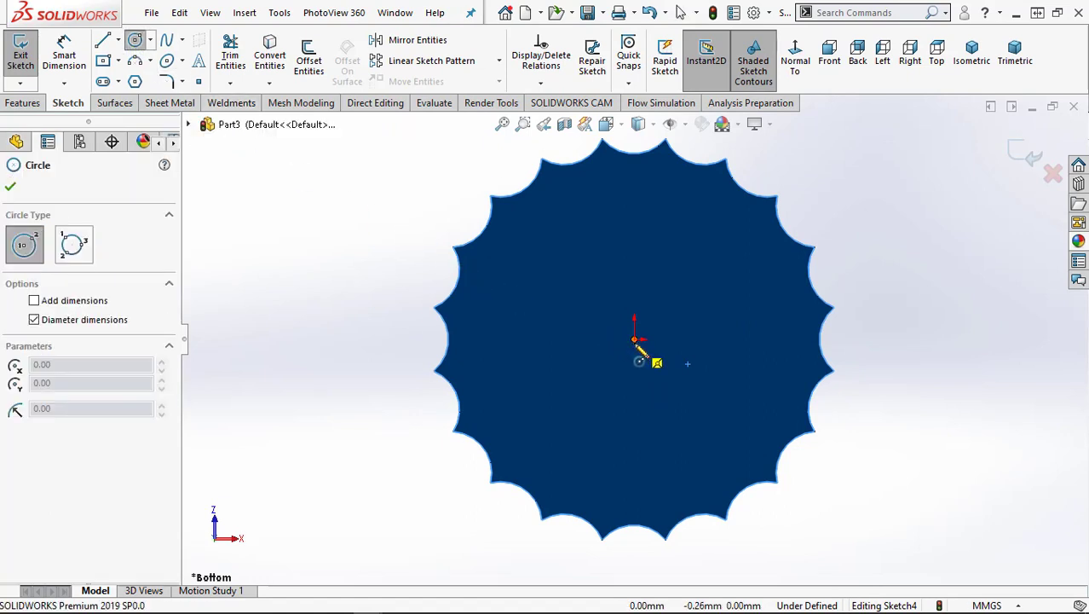
pyautogui.click(634, 339)
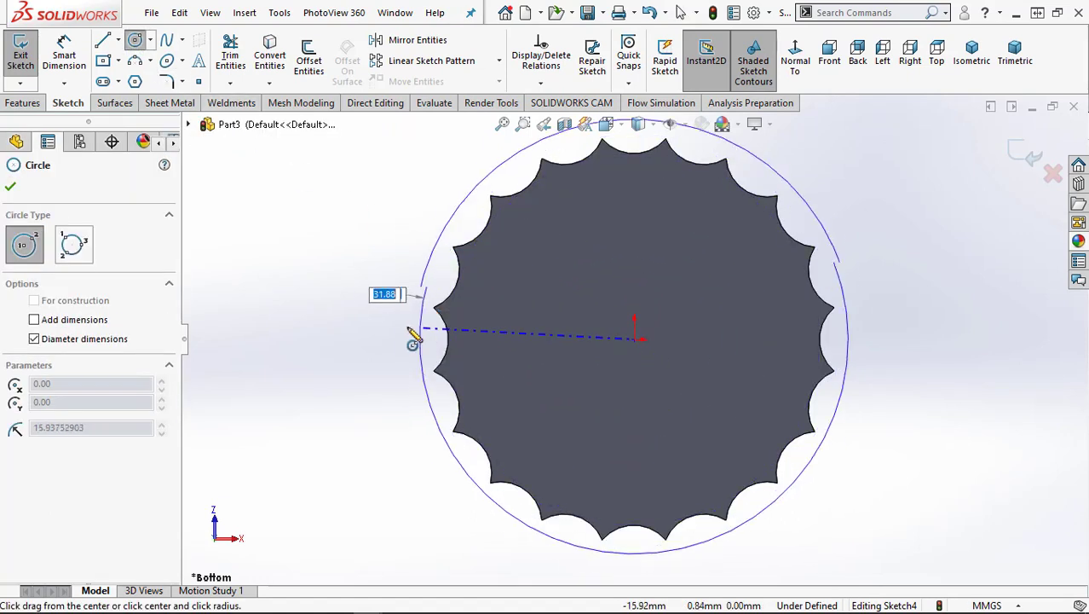
pyautogui.click(403, 329)
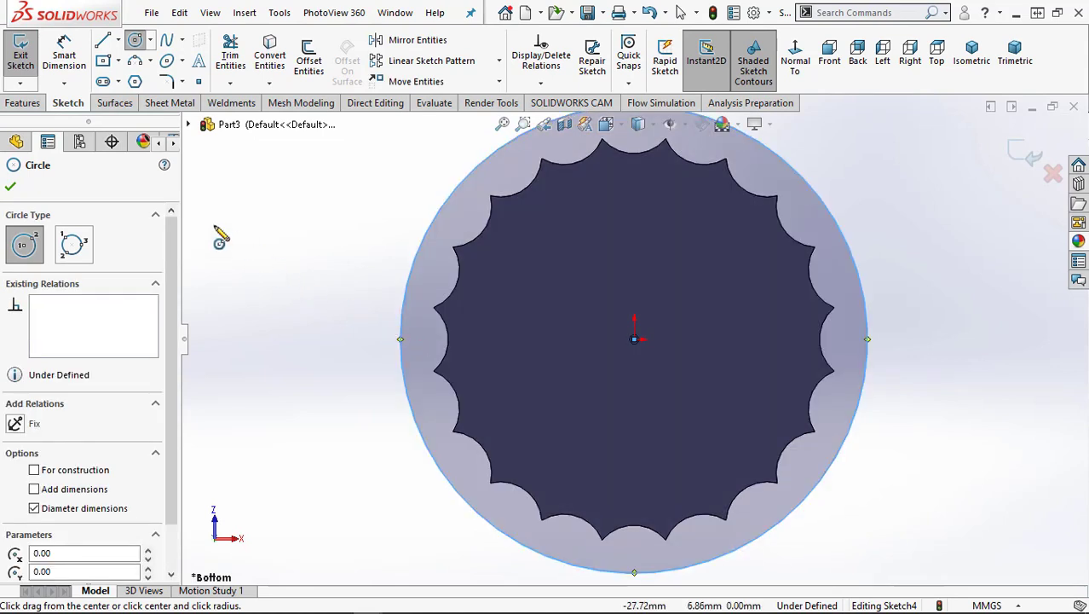
# - Extrude-cut the circle sketch 0.10 mm into the cap's scalloped base as Cut-Extrude1
pyautogui.click(23, 103)
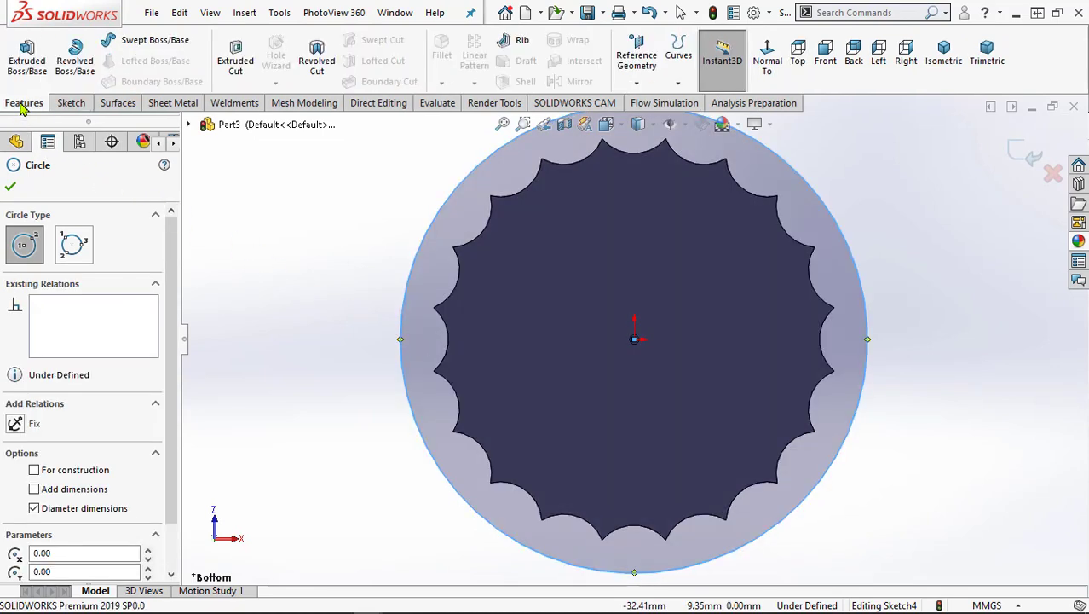
pyautogui.click(235, 61)
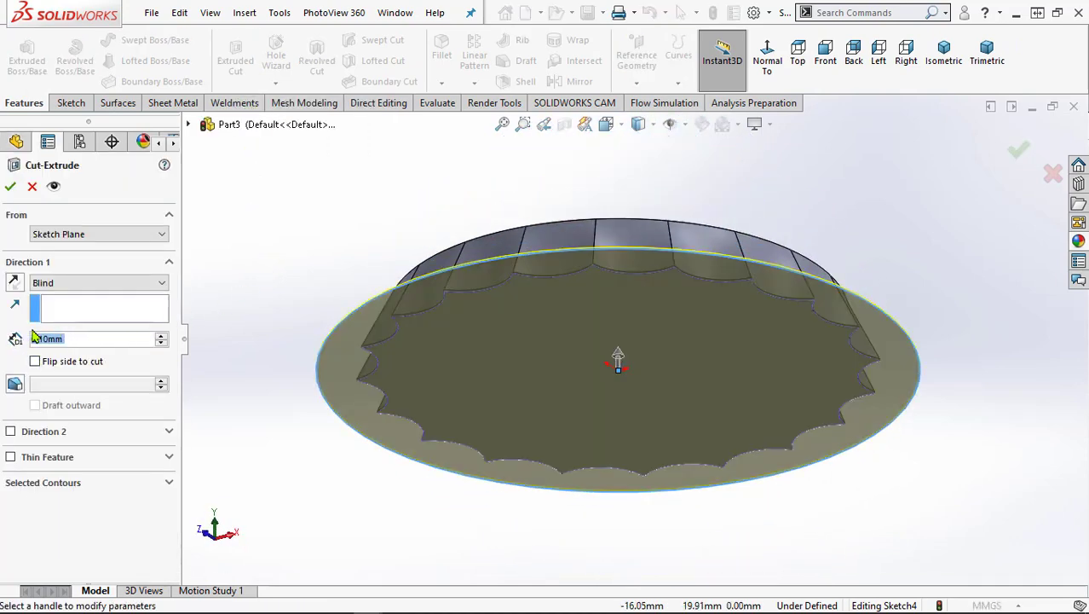
pyautogui.click(12, 189)
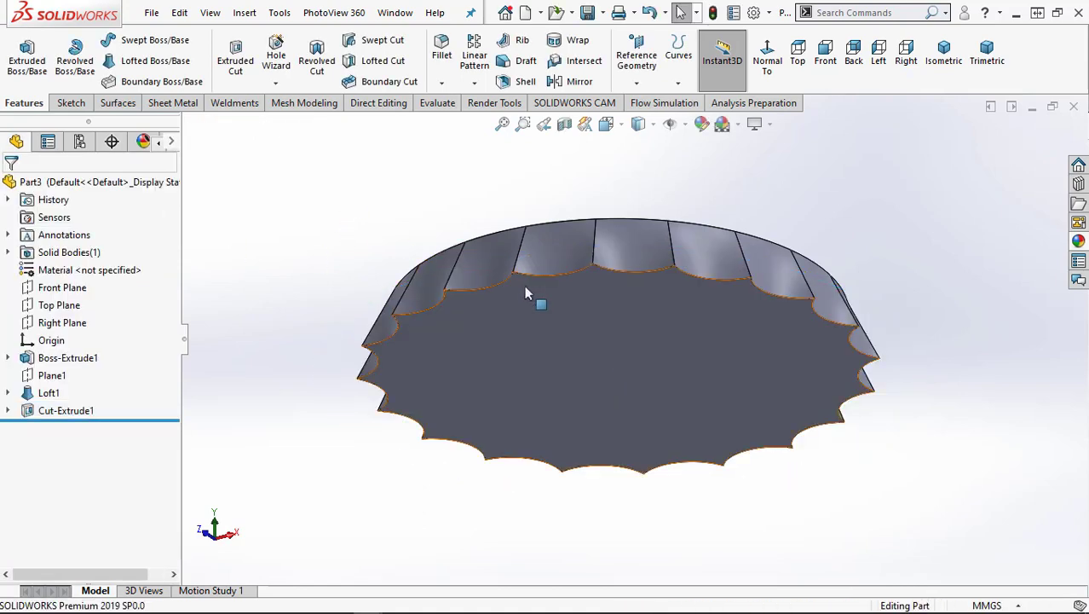
# - Create reference plane Plane2 at a 3.50 mm offset from the cap's flat top face
pyautogui.scroll(-3, 526, 286)
pyautogui.scroll(-3, 530, 289)
pyautogui.scroll(2, 584, 296)
pyautogui.scroll(2, 591, 321)
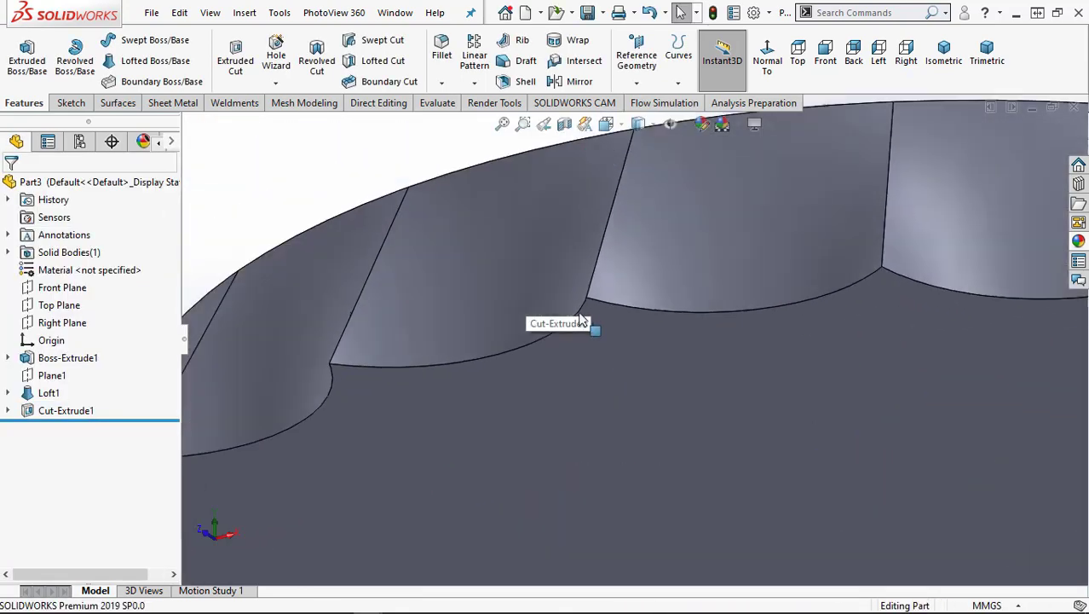
pyautogui.scroll(3, 622, 358)
pyautogui.scroll(3, 655, 395)
pyautogui.moveTo(904, 496); pyautogui.dragTo(735, 607, button='middle')
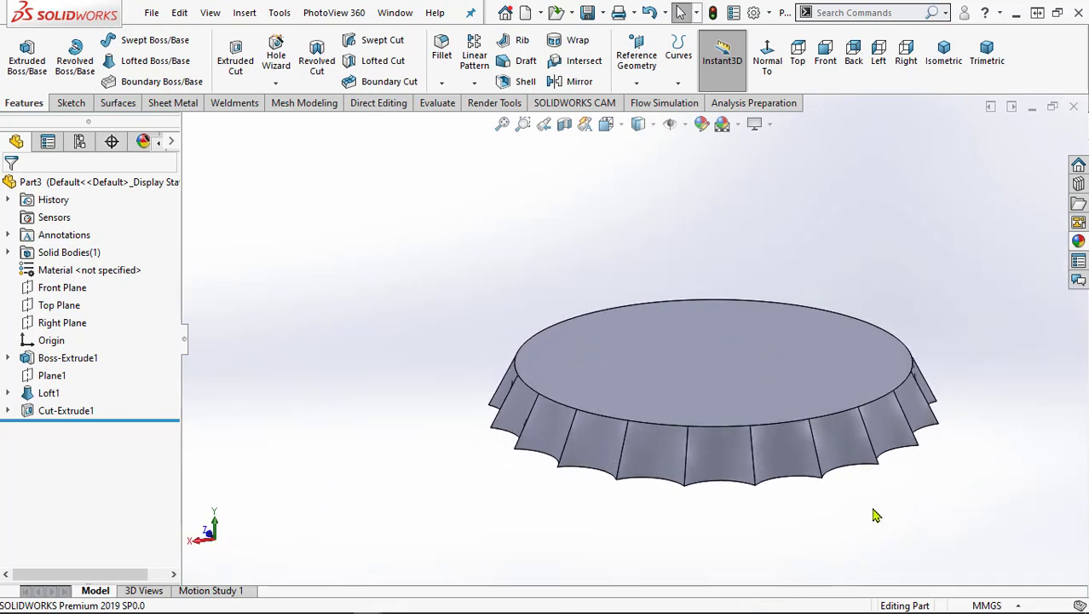
pyautogui.moveTo(876, 515); pyautogui.dragTo(855, 491, button='middle')
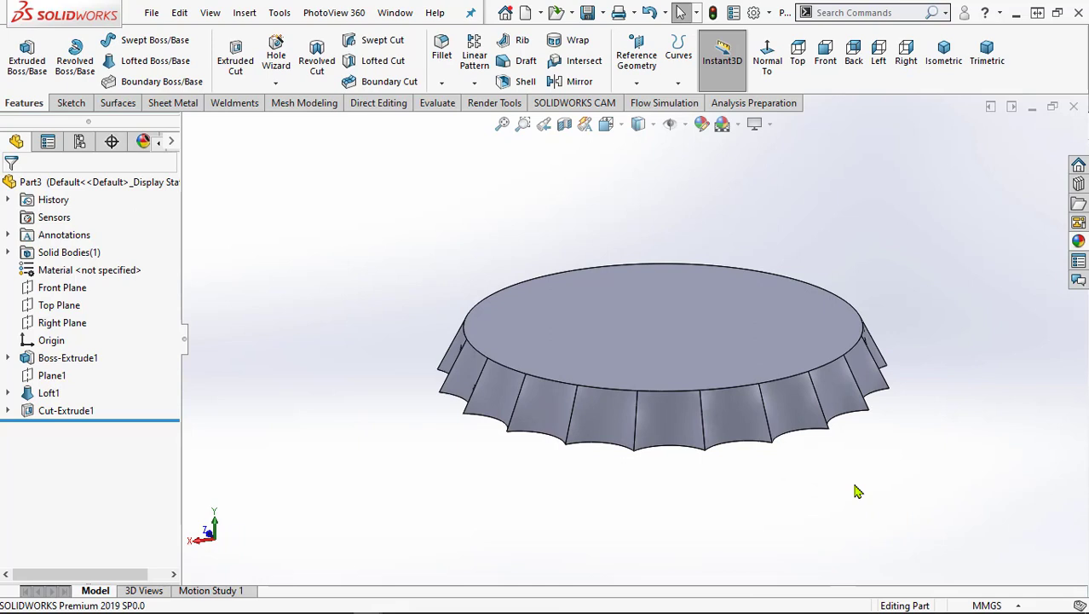
pyautogui.click(663, 315)
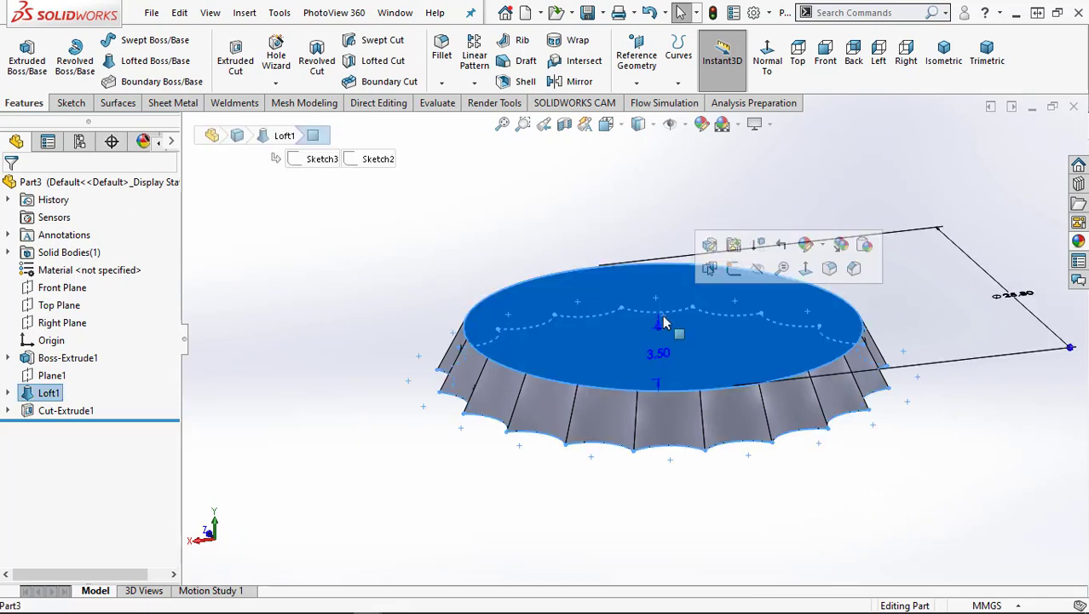
pyautogui.click(635, 68)
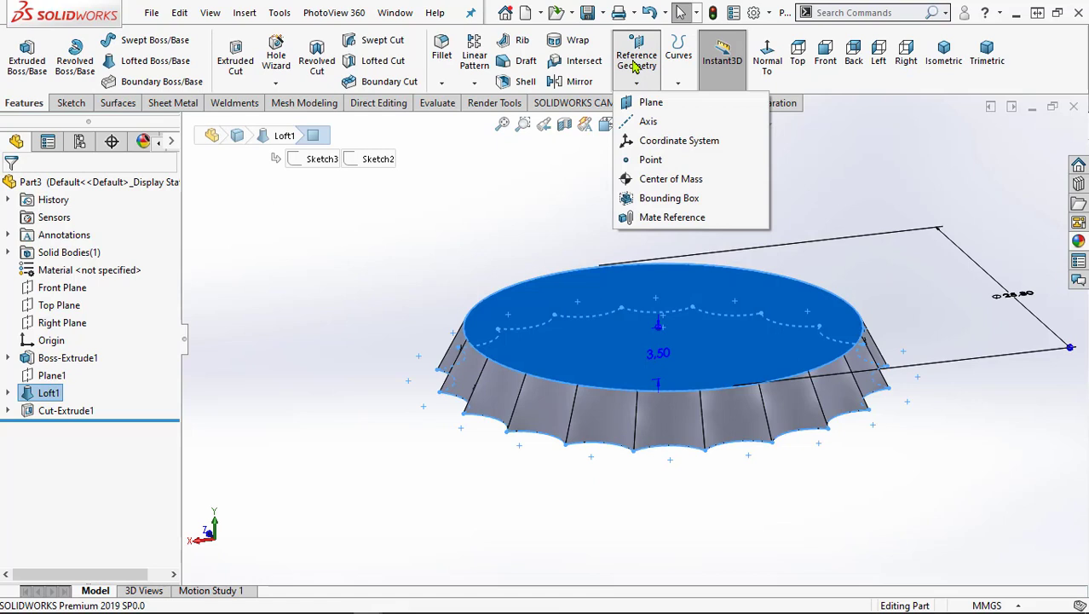
pyautogui.click(650, 102)
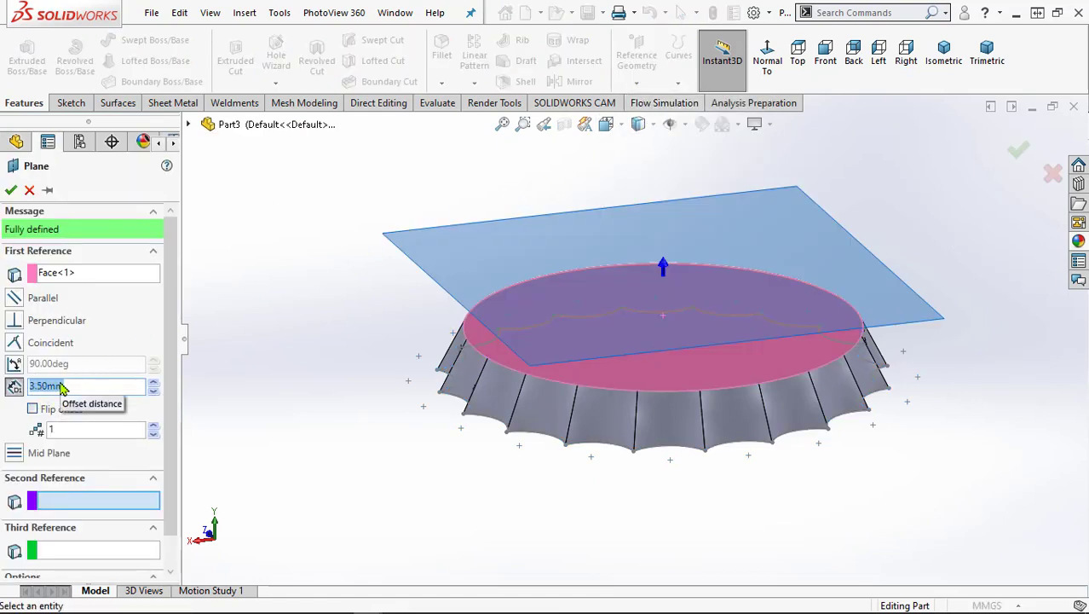
pyautogui.click(10, 189)
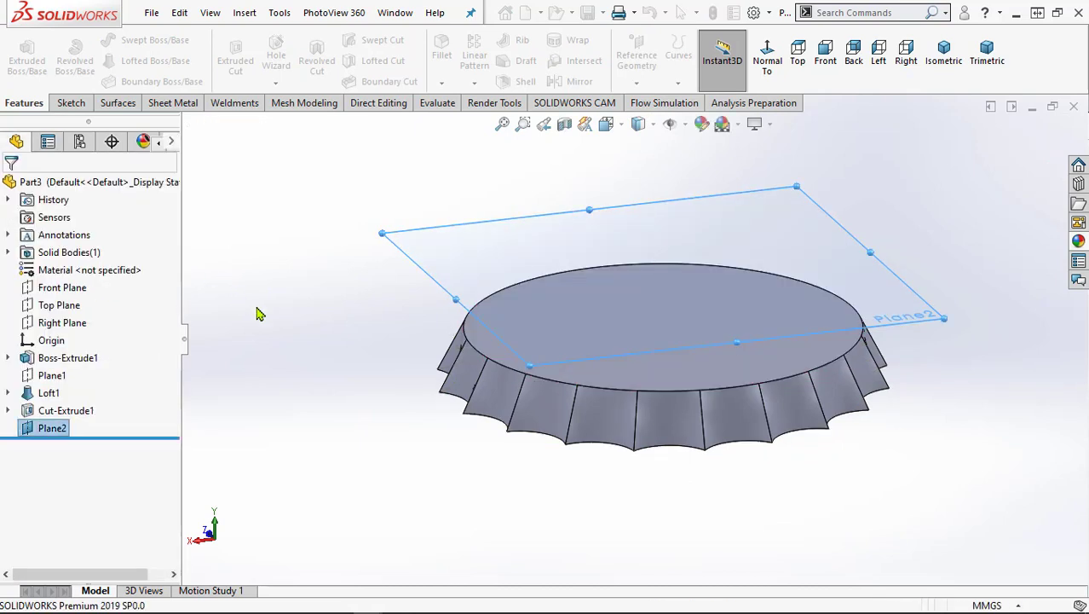
pyautogui.click(431, 255)
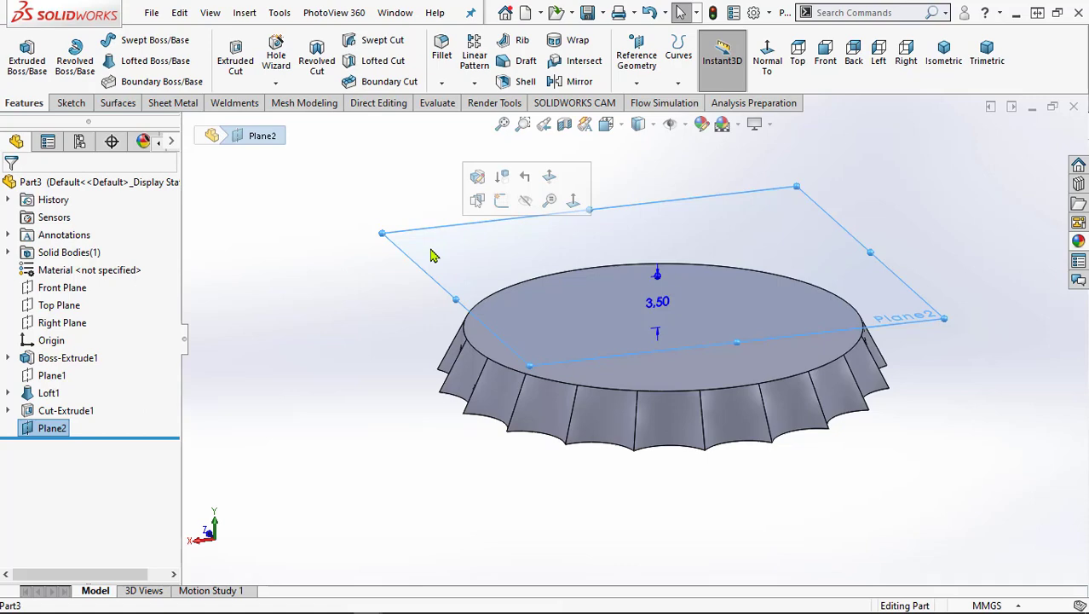
# - Sketch a circle on Plane2 centred on the origin, sized inside the top face
pyautogui.click(500, 202)
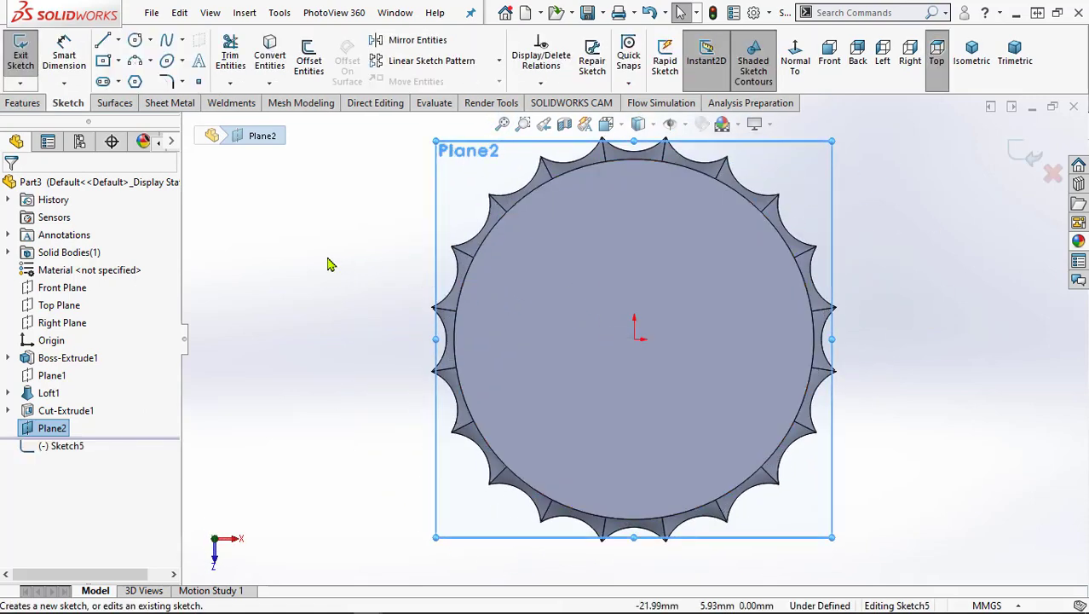
pyautogui.click(136, 41)
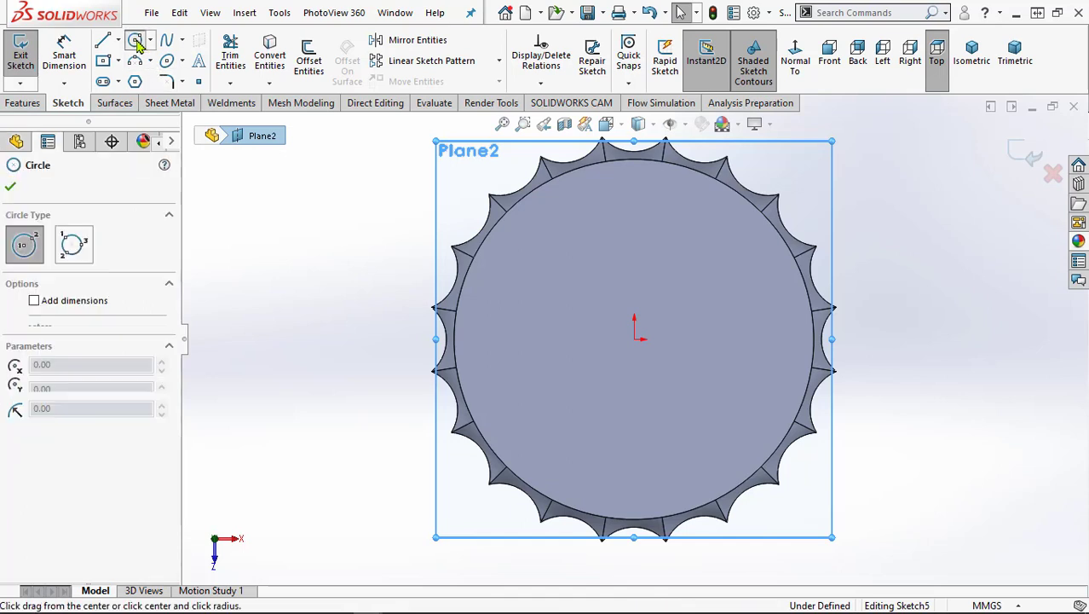
pyautogui.click(635, 340)
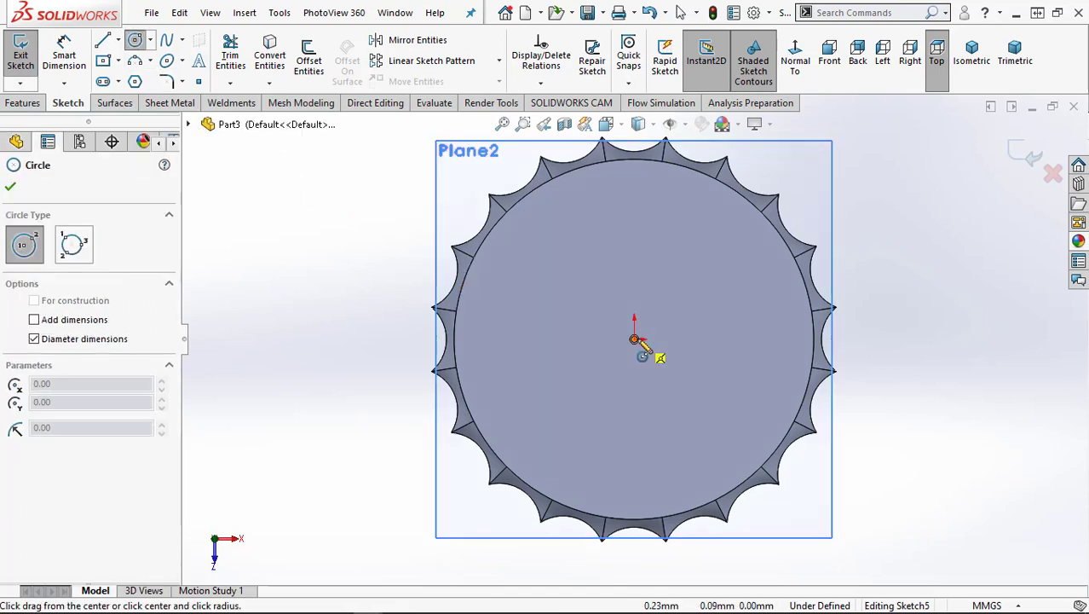
pyautogui.click(494, 279)
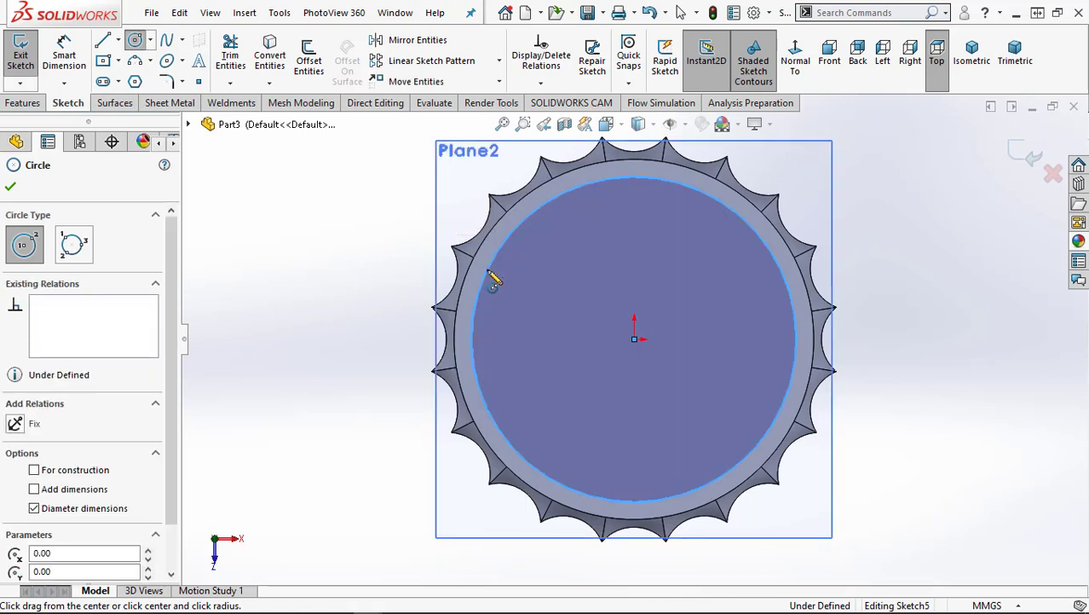
# - Dimension the circle's diameter to 25.80 mm and close Sketch5
pyautogui.click(64, 55)
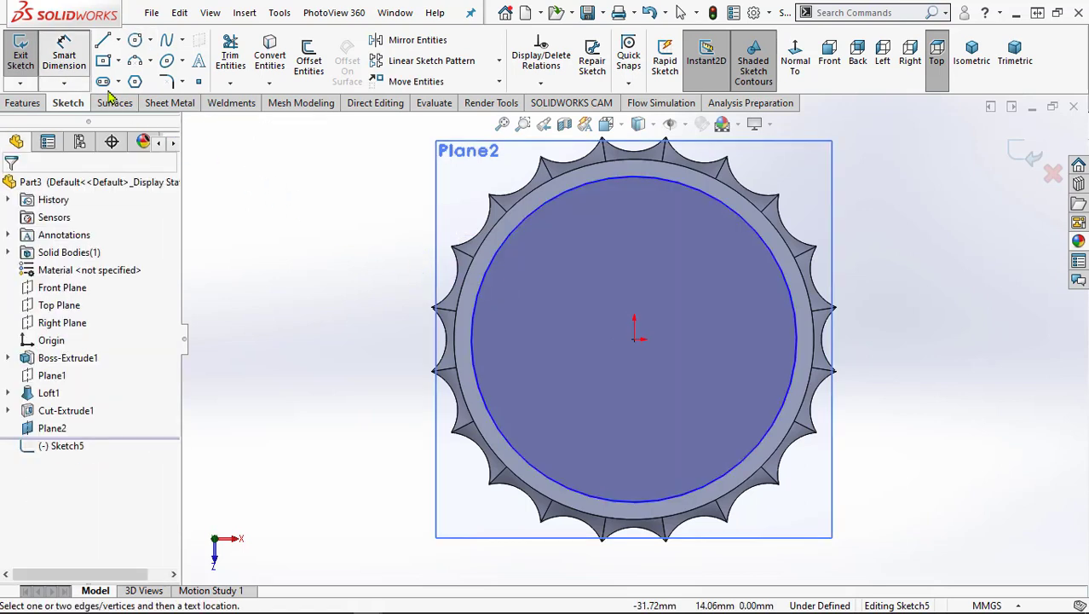
pyautogui.click(475, 352)
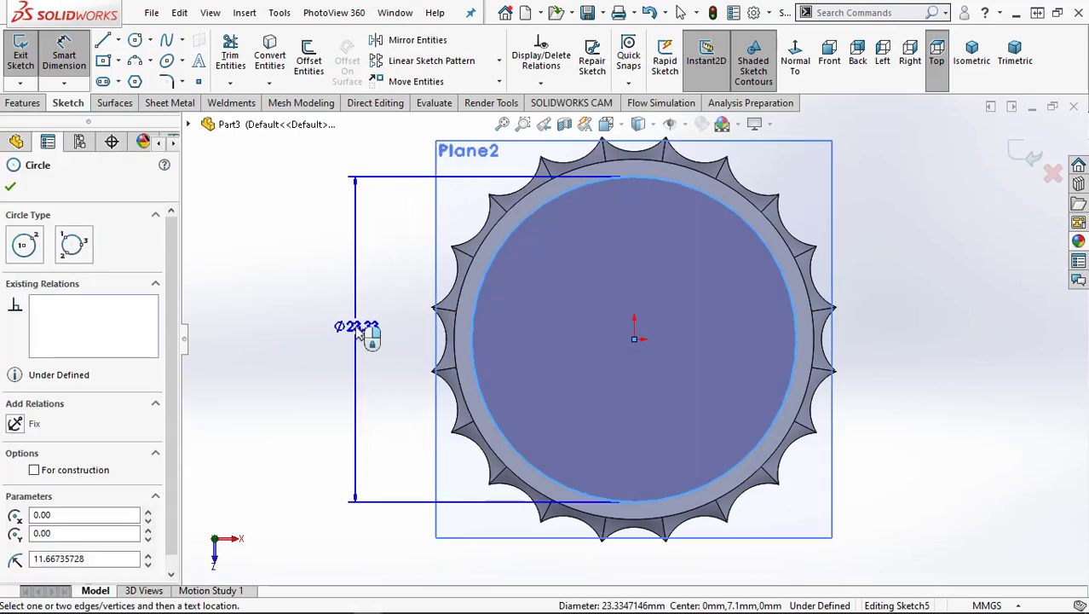
pyautogui.click(358, 331)
pyautogui.click(358, 331)
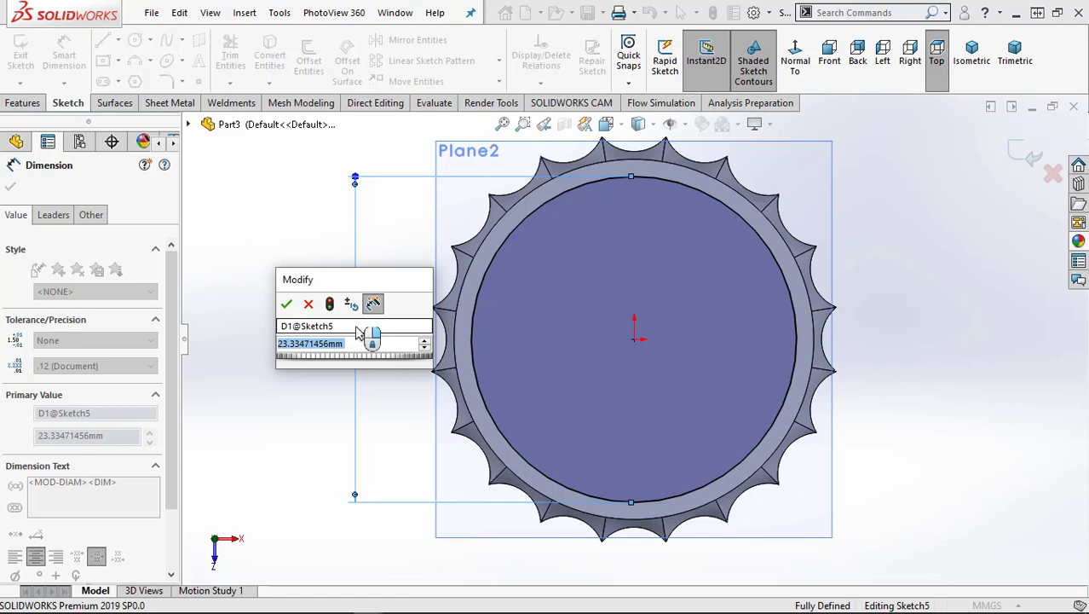
pyautogui.write('25')
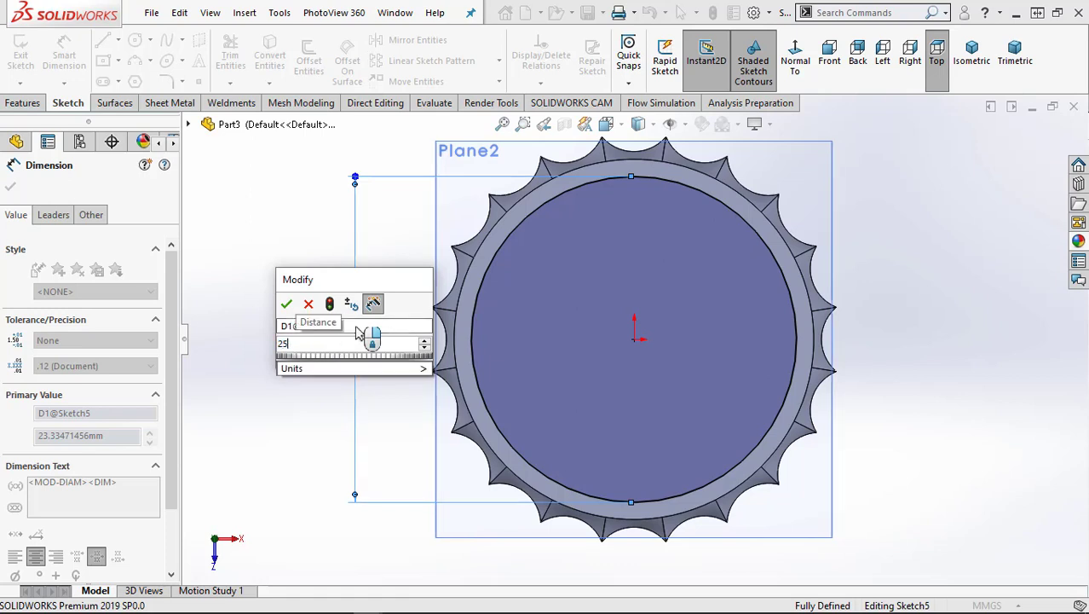
pyautogui.write('.')
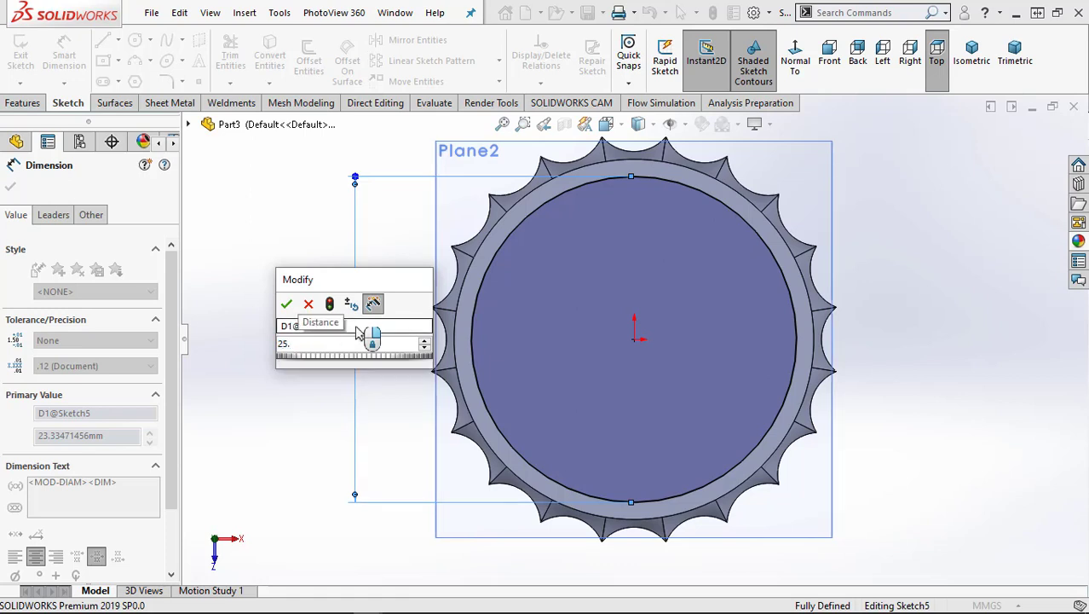
pyautogui.write('8')
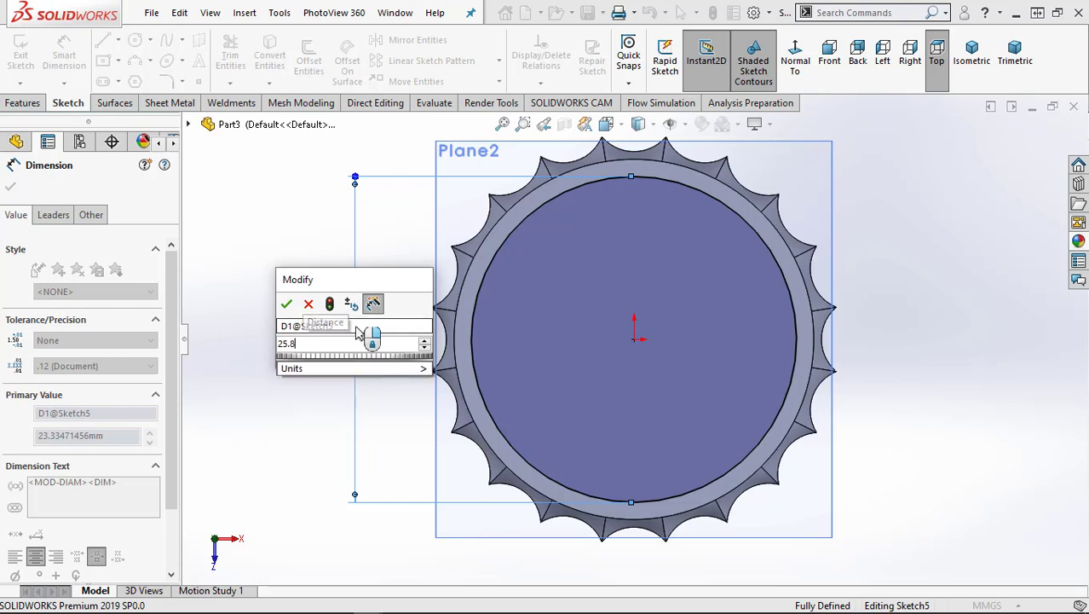
pyautogui.click(288, 305)
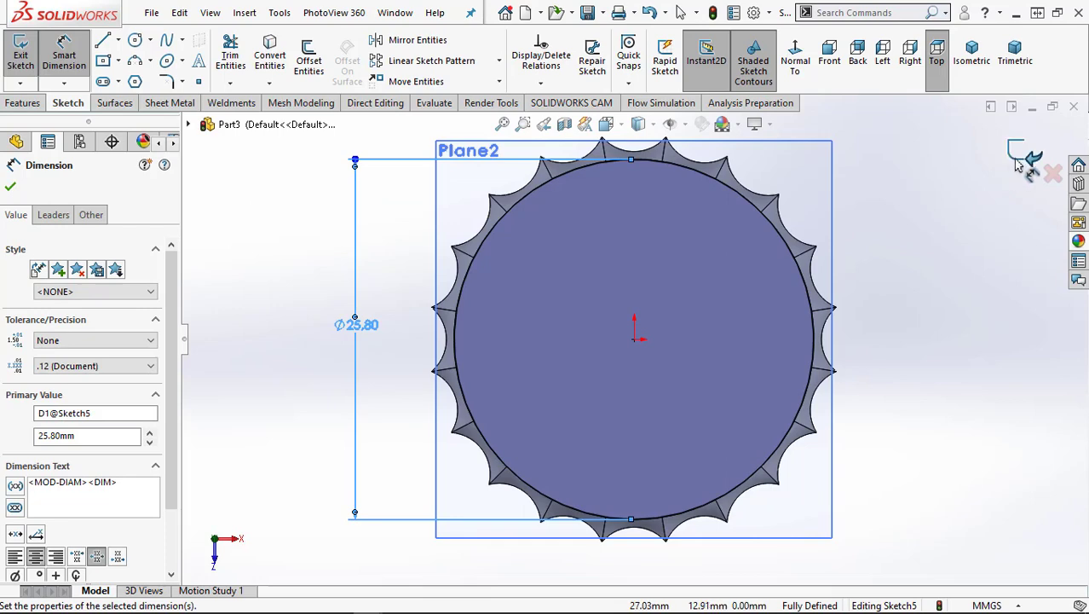
pyautogui.click(1017, 165)
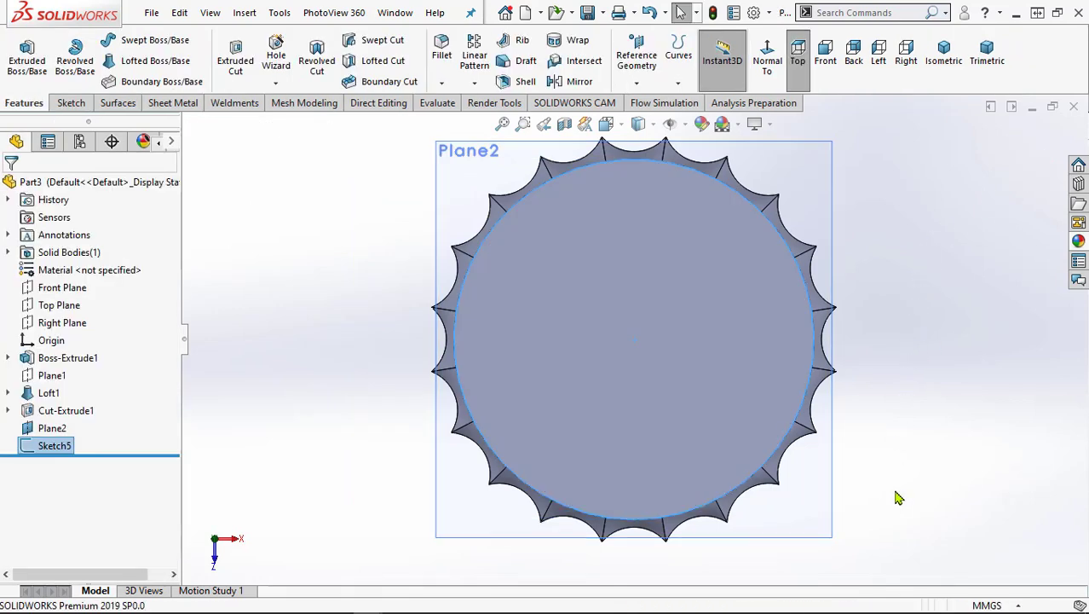
# - Create Loft2 using the cap's top face and the Sketch5 circle as its two profiles
pyautogui.moveTo(898, 497); pyautogui.dragTo(808, 272, button='middle')
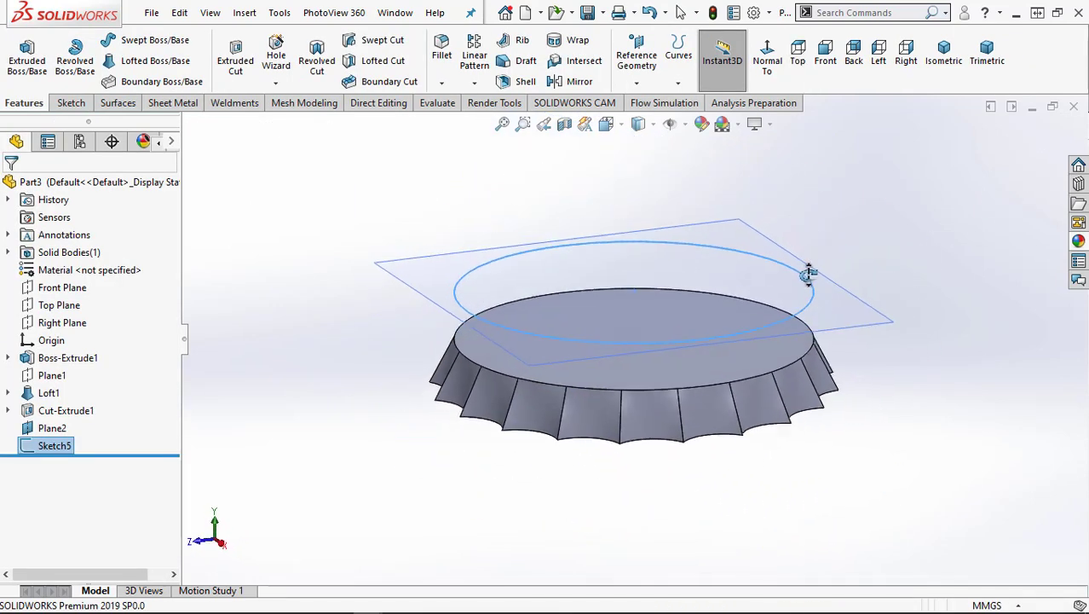
pyautogui.scroll(-2, 686, 393)
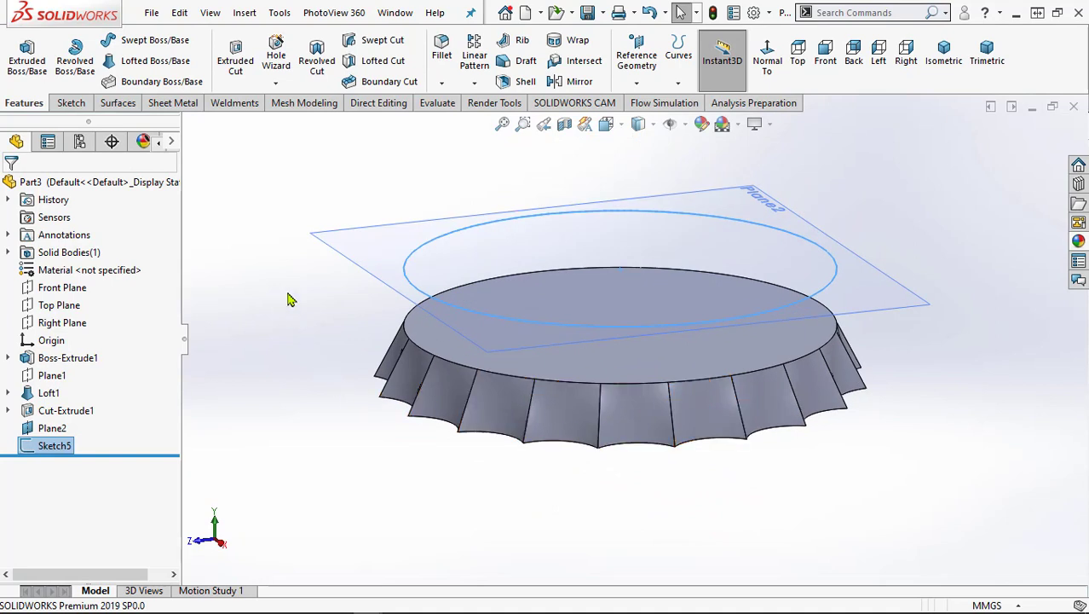
pyautogui.click(159, 65)
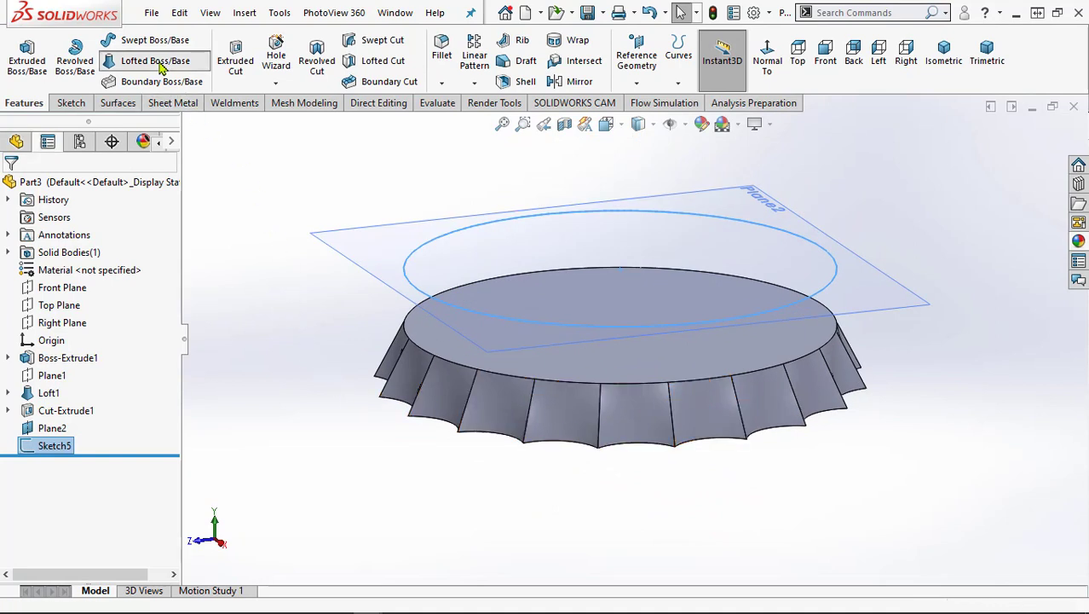
pyautogui.click(159, 66)
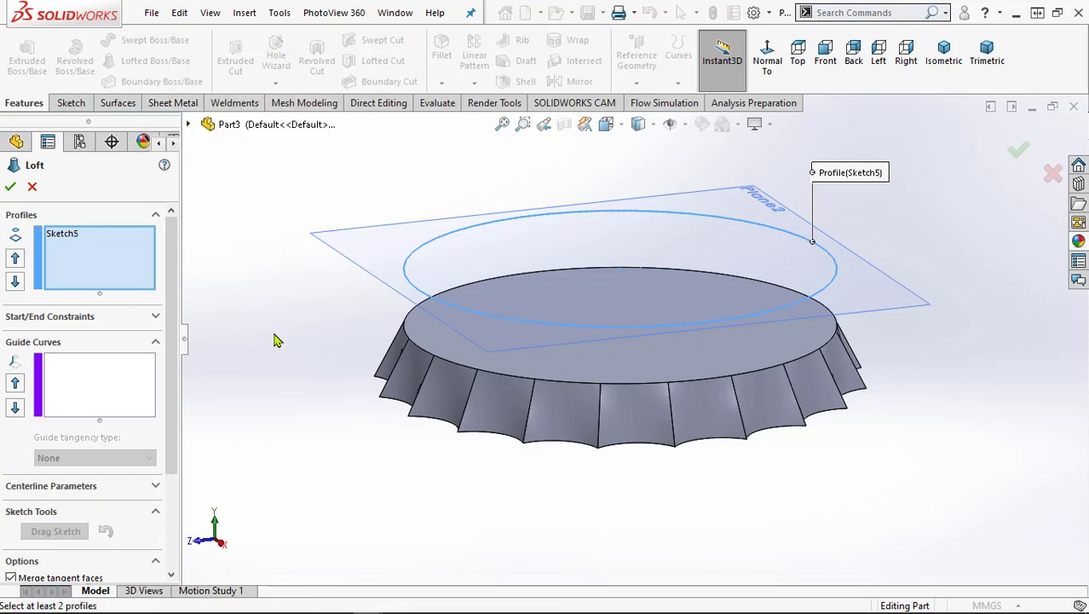
pyautogui.rightClick(97, 246)
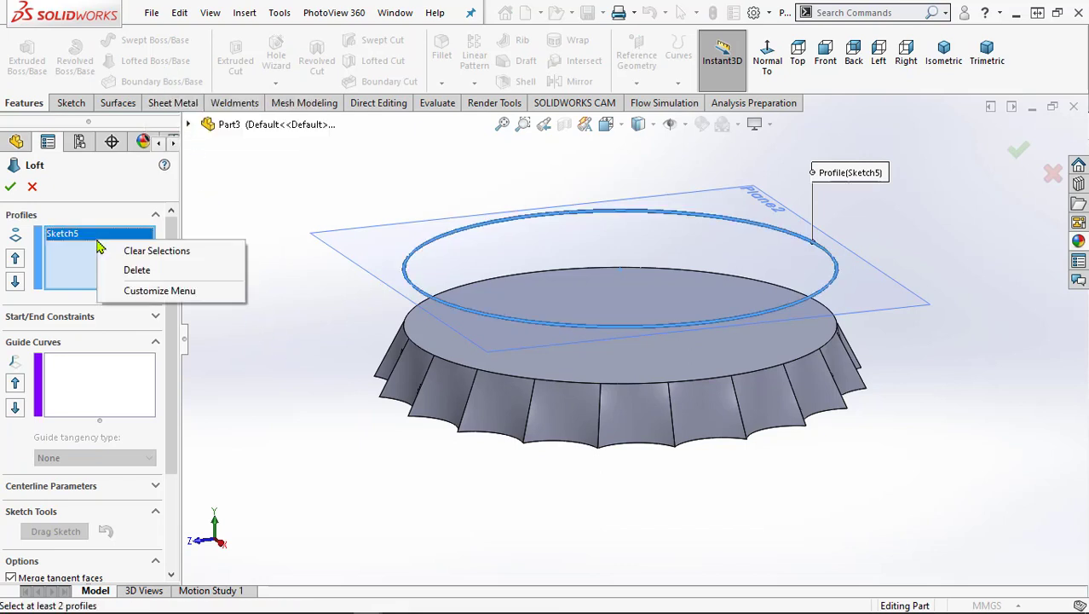
pyautogui.click(140, 253)
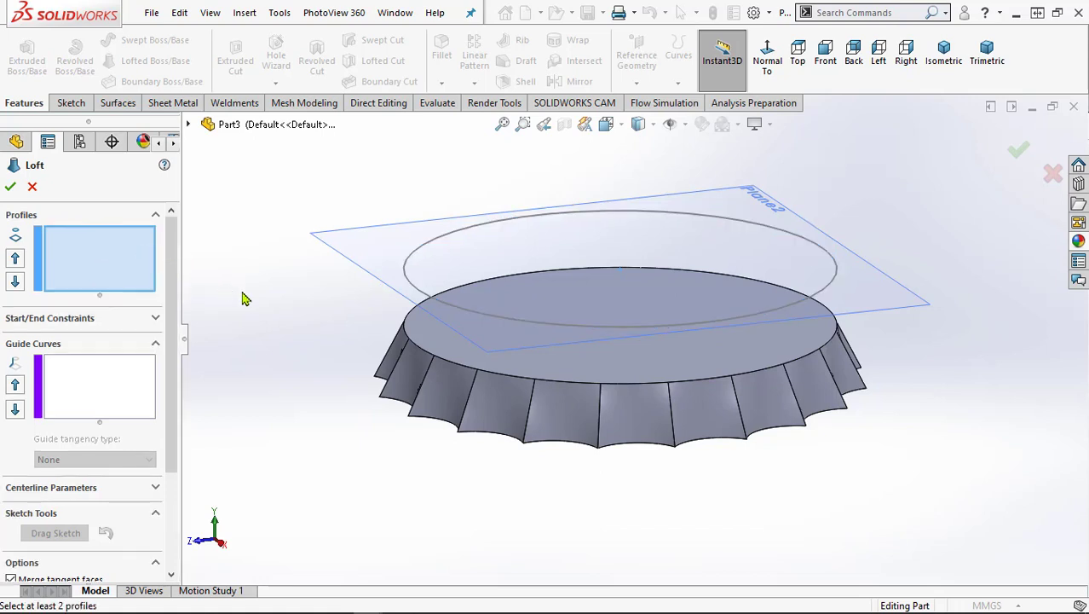
pyautogui.click(422, 341)
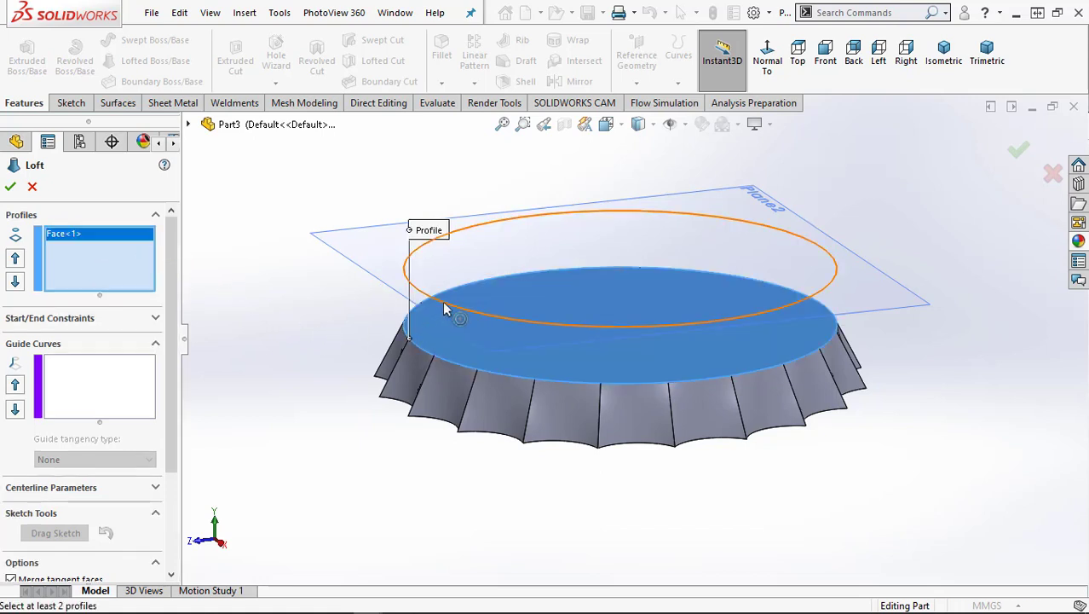
pyautogui.click(451, 308)
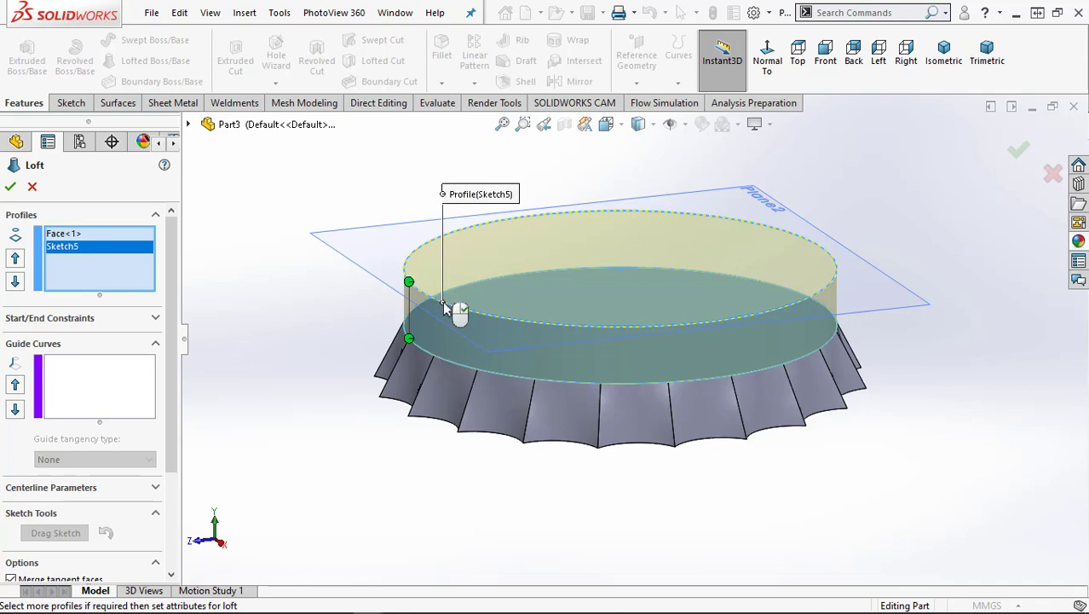
pyautogui.click(12, 191)
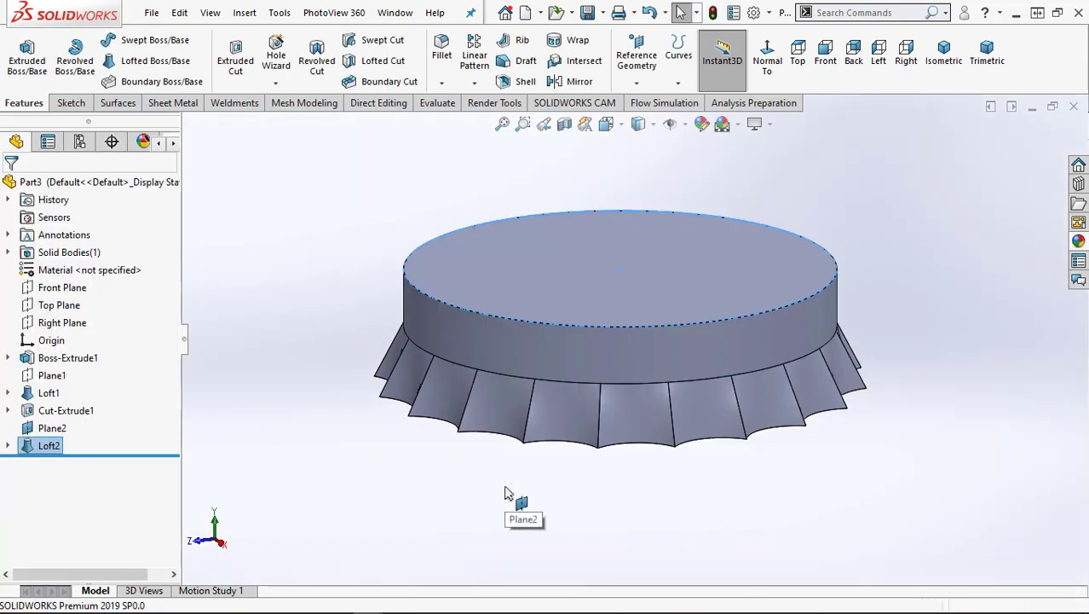
pyautogui.click(513, 493)
# - Add Fillet1, a 3 mm fillet on the crown's top circular edge
pyautogui.scroll(1, 733, 490)
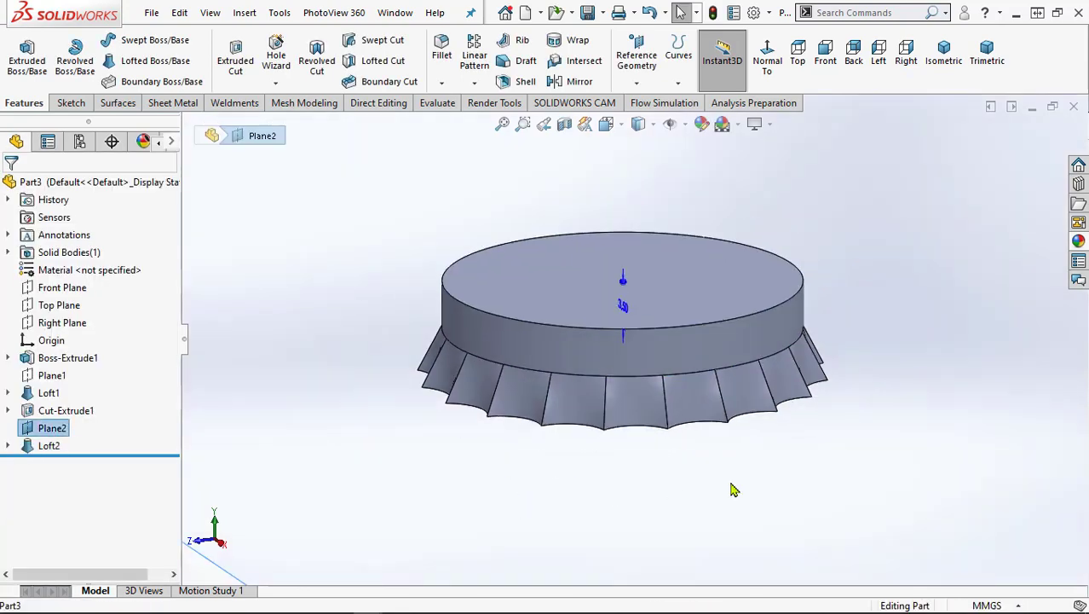
pyautogui.click(441, 50)
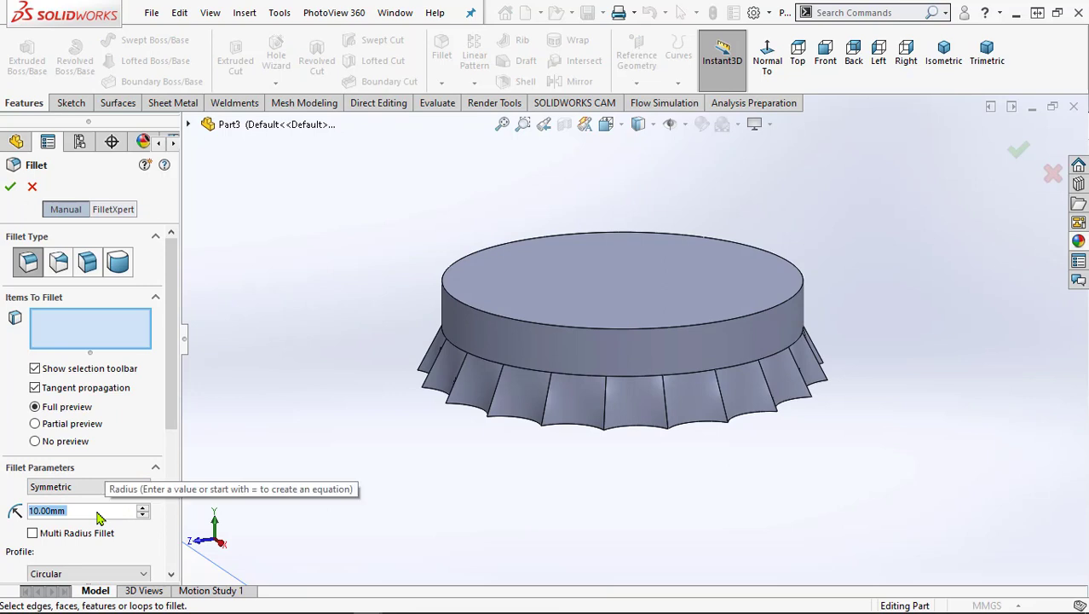
pyautogui.write('3')
pyautogui.press('Return')
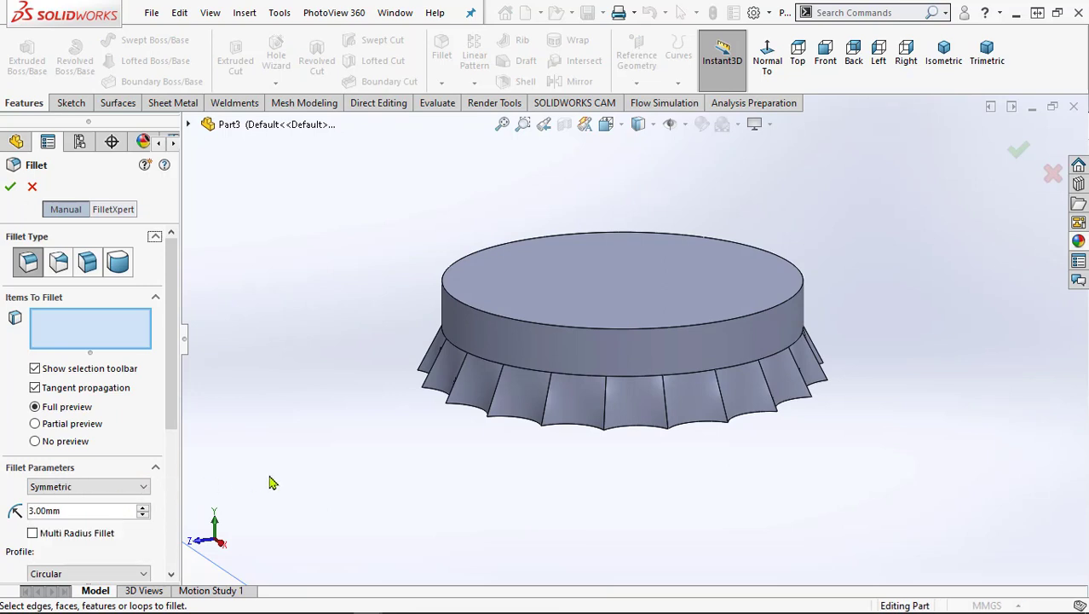
pyautogui.click(484, 315)
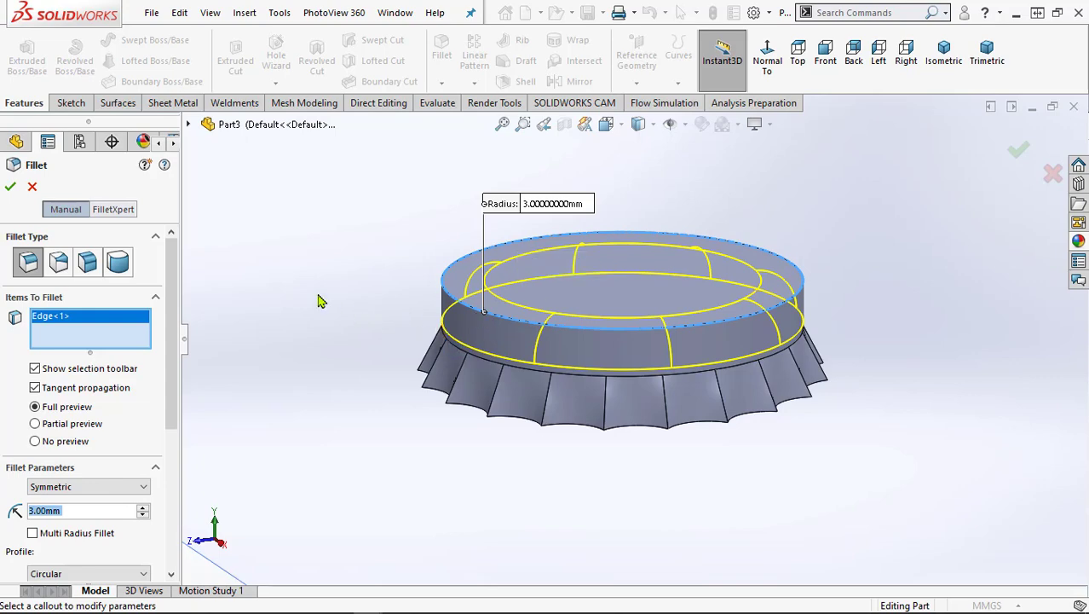
pyautogui.click(12, 188)
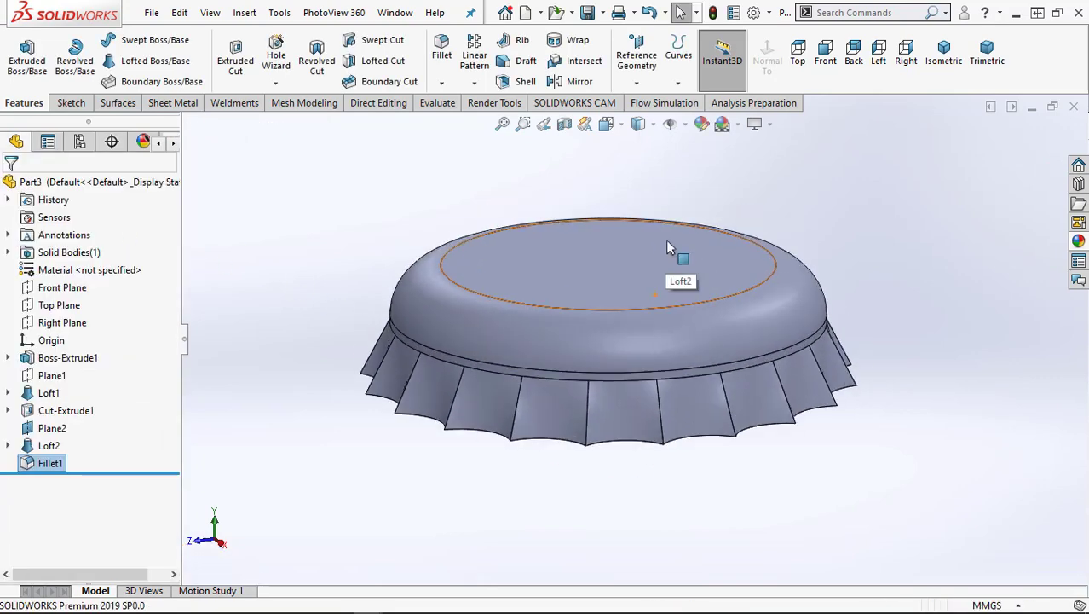
pyautogui.moveTo(801, 409)
pyautogui.mouseDown(button='middle')
pyautogui.moveTo(802, 493)
pyautogui.moveTo(707, 393)
pyautogui.moveTo(698, 342)
pyautogui.moveTo(716, 467)
pyautogui.mouseUp(button='middle')
# - Clear the selection and start a new fillet at its default 1.00 mm radius
pyautogui.moveTo(717, 504); pyautogui.dragTo(717, 500, button='middle')
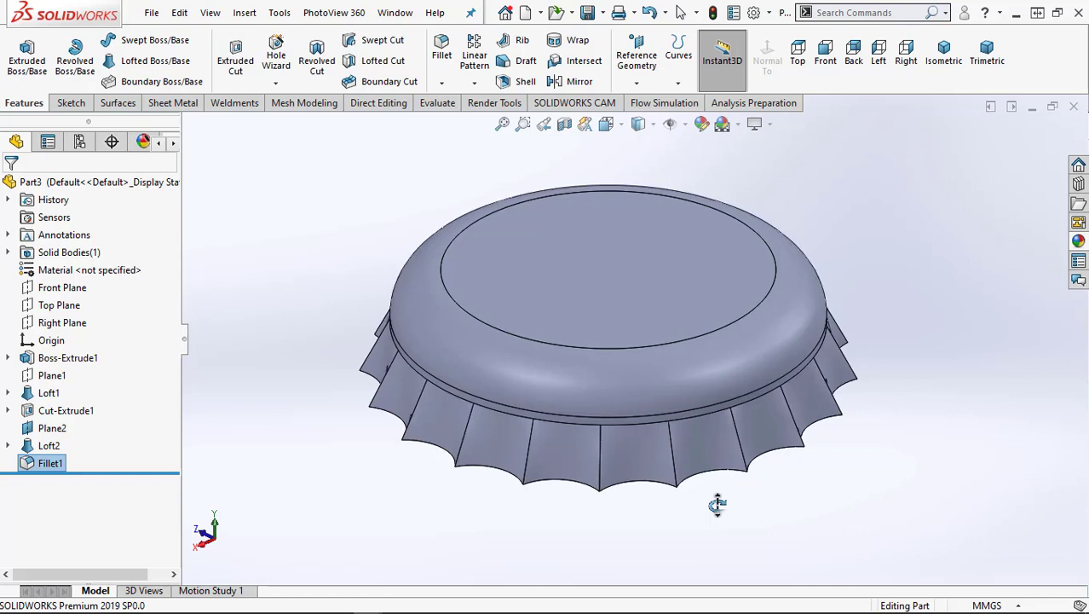
pyautogui.click(765, 554)
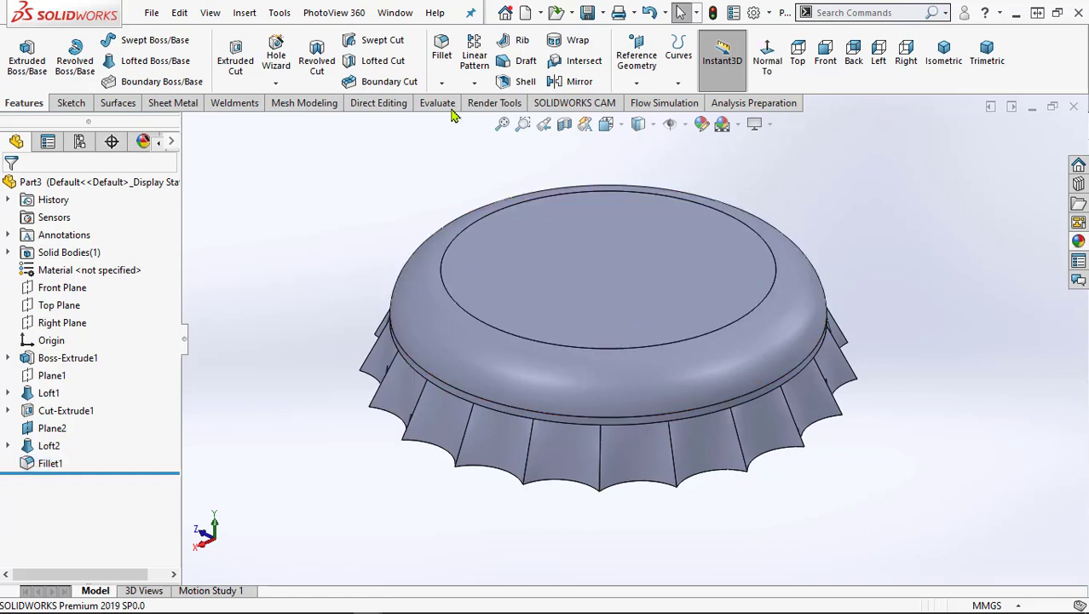
pyautogui.click(442, 55)
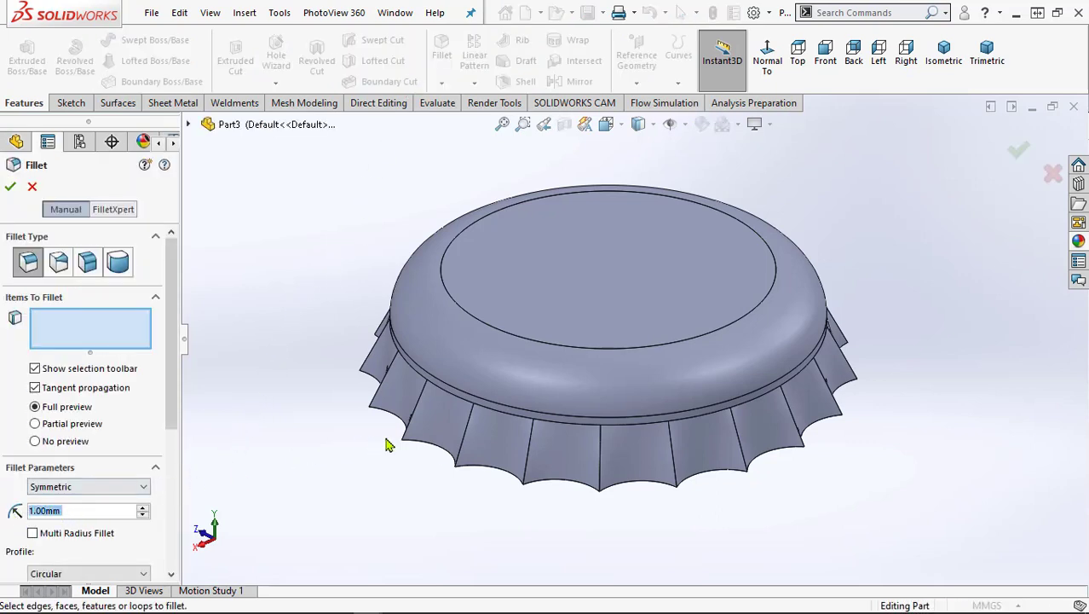
# - Fillet all 20 connected skirt ridge edges at 1 mm as Fillet3
pyautogui.click(463, 442)
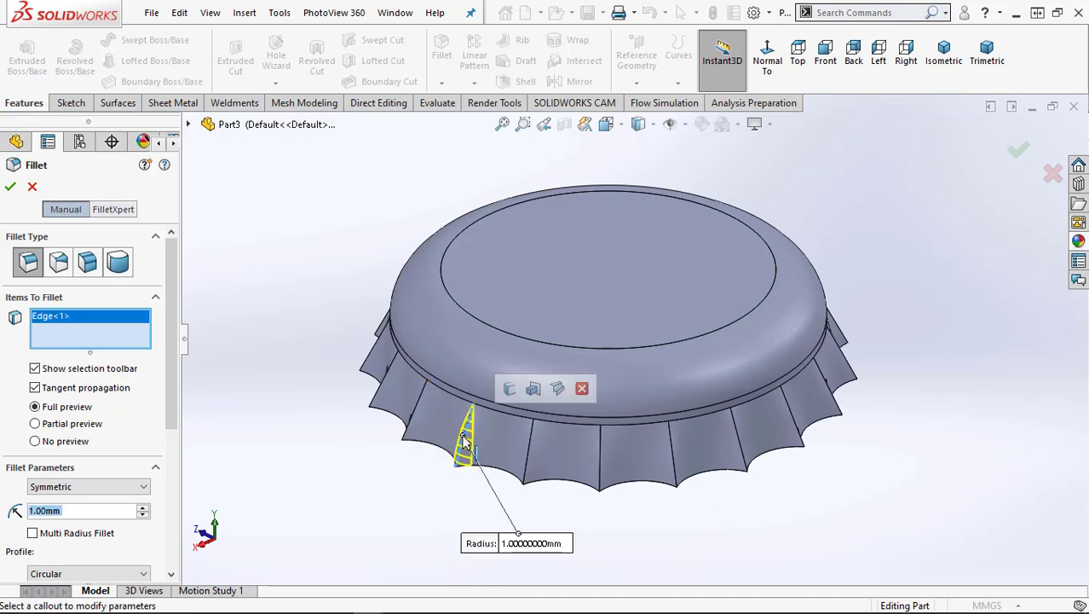
pyautogui.click(509, 389)
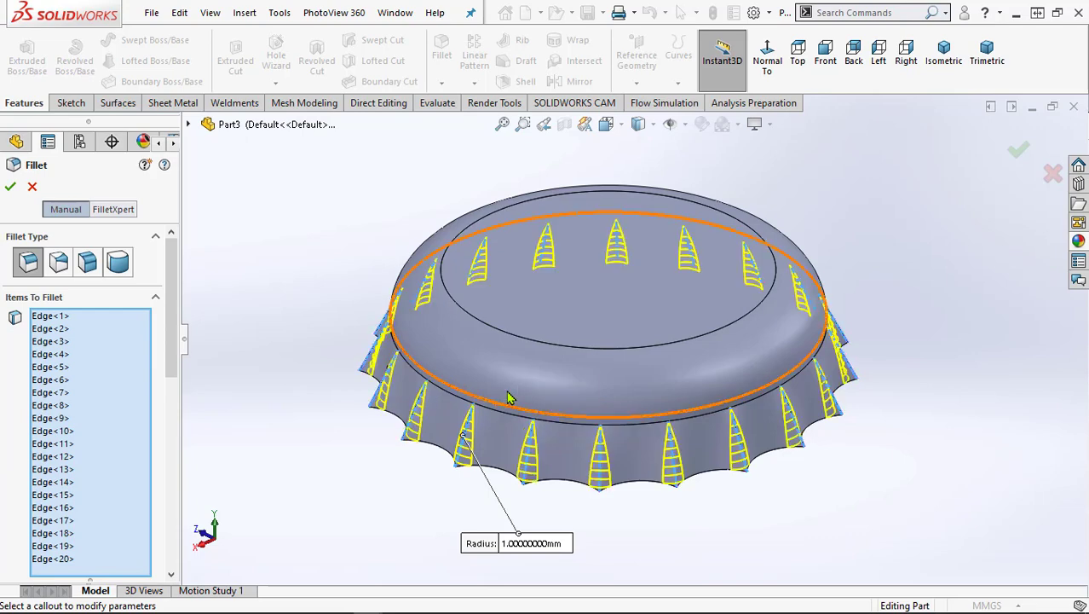
pyautogui.click(10, 189)
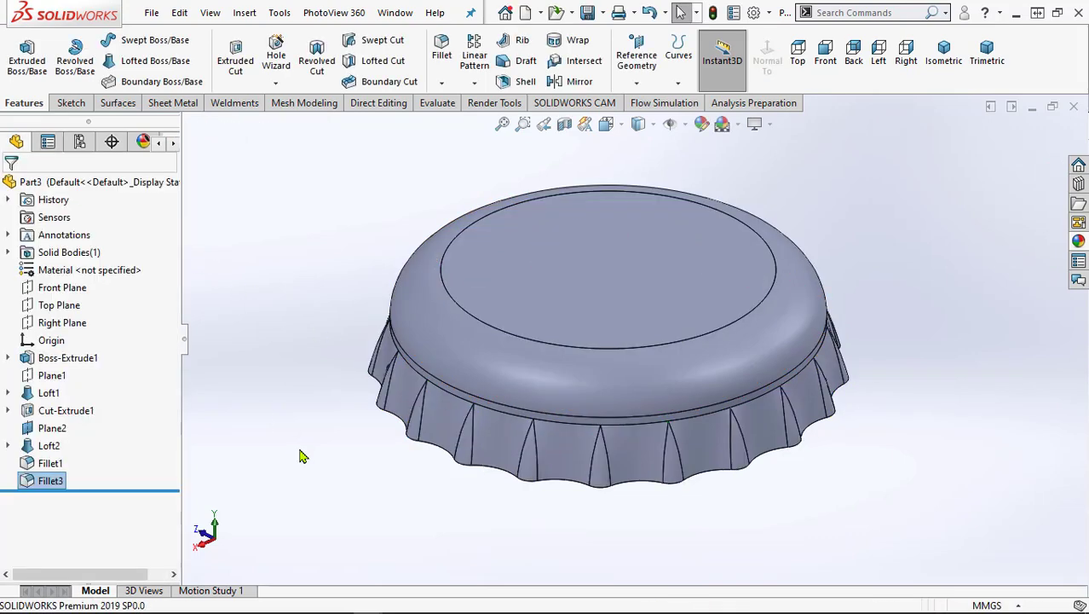
pyautogui.moveTo(669, 539)
pyautogui.mouseDown(button='middle')
pyautogui.moveTo(601, 339)
pyautogui.moveTo(584, 344)
pyautogui.moveTo(528, 433)
pyautogui.moveTo(516, 496)
pyautogui.moveTo(545, 508)
pyautogui.moveTo(579, 467)
pyautogui.moveTo(578, 396)
pyautogui.mouseUp(button='middle')
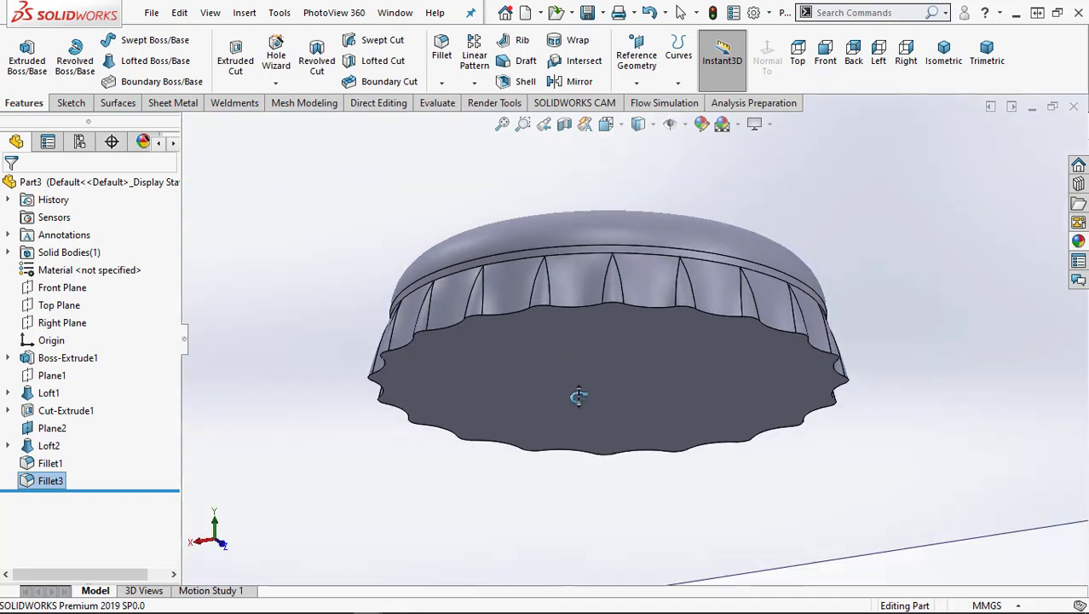
# - Shell the cap from its bottom face with 0.5 mm walls, then zoom out to view it
pyautogui.click(520, 82)
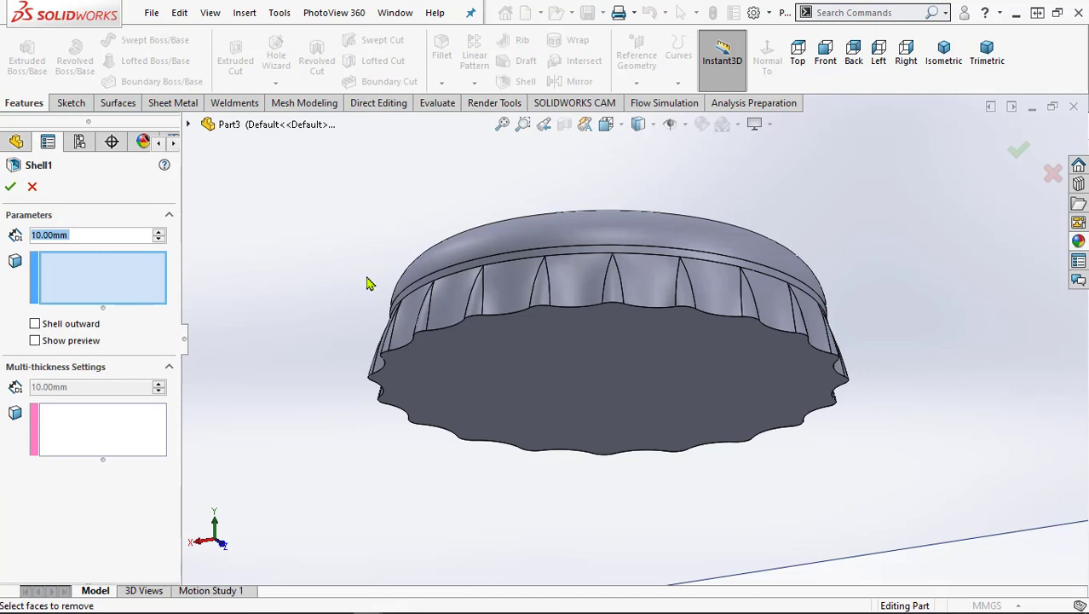
pyautogui.click(507, 377)
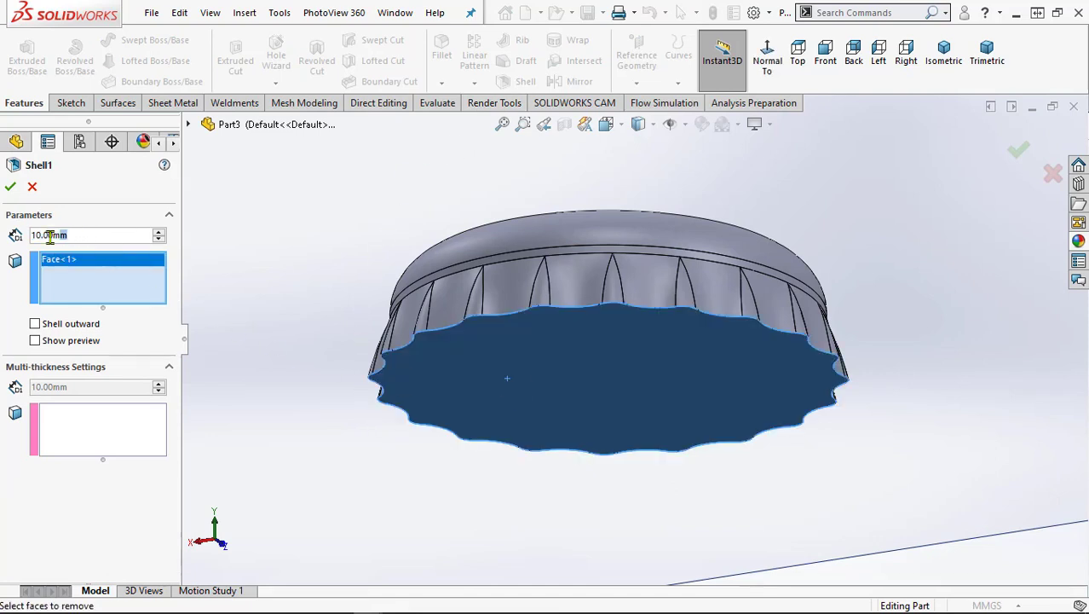
pyautogui.write('0.')
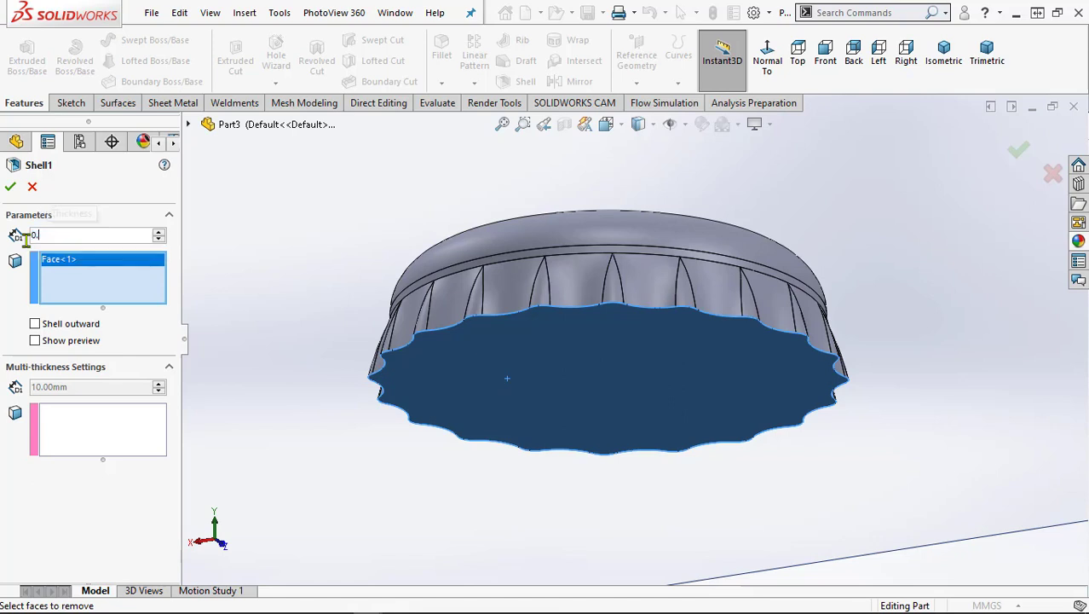
pyautogui.write('5')
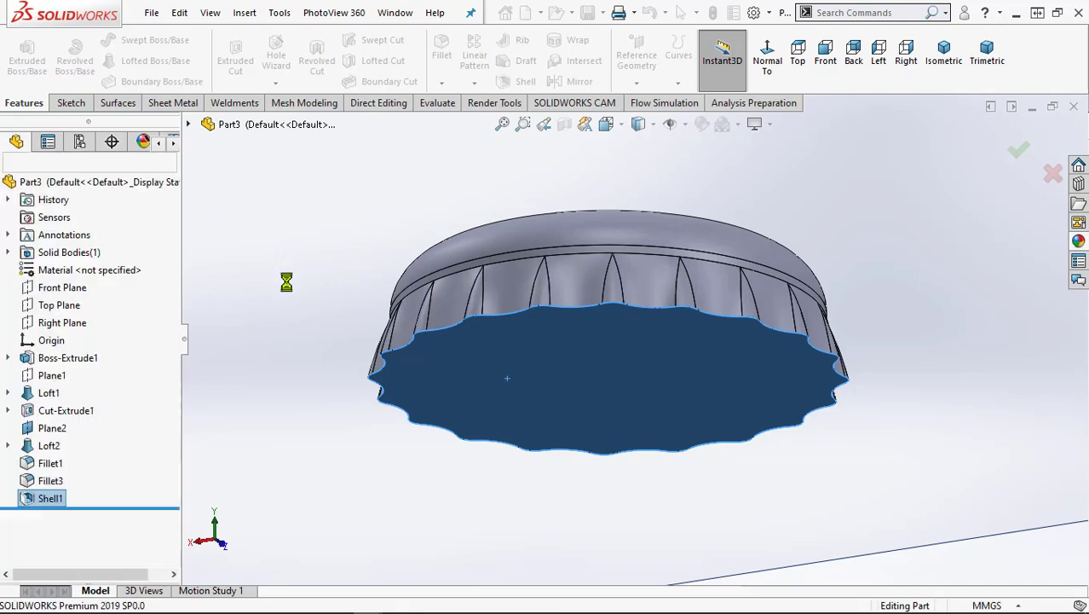
pyautogui.scroll(3, 628, 456)
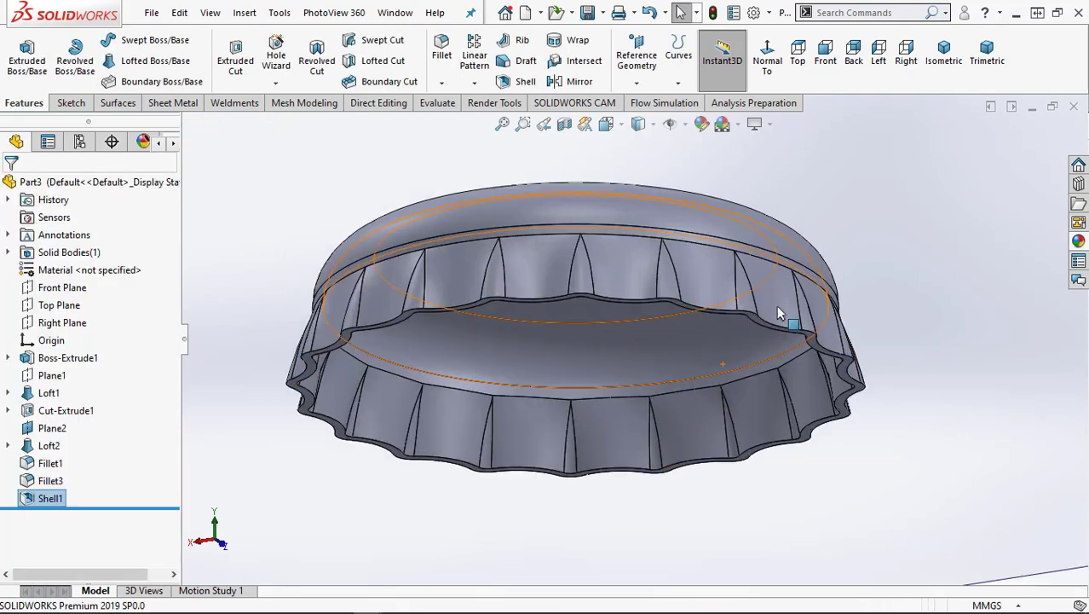
pyautogui.moveTo(777, 305)
pyautogui.mouseDown(button='middle')
pyautogui.moveTo(738, 317)
pyautogui.moveTo(726, 509)
pyautogui.moveTo(874, 560)
pyautogui.mouseUp(button='middle')
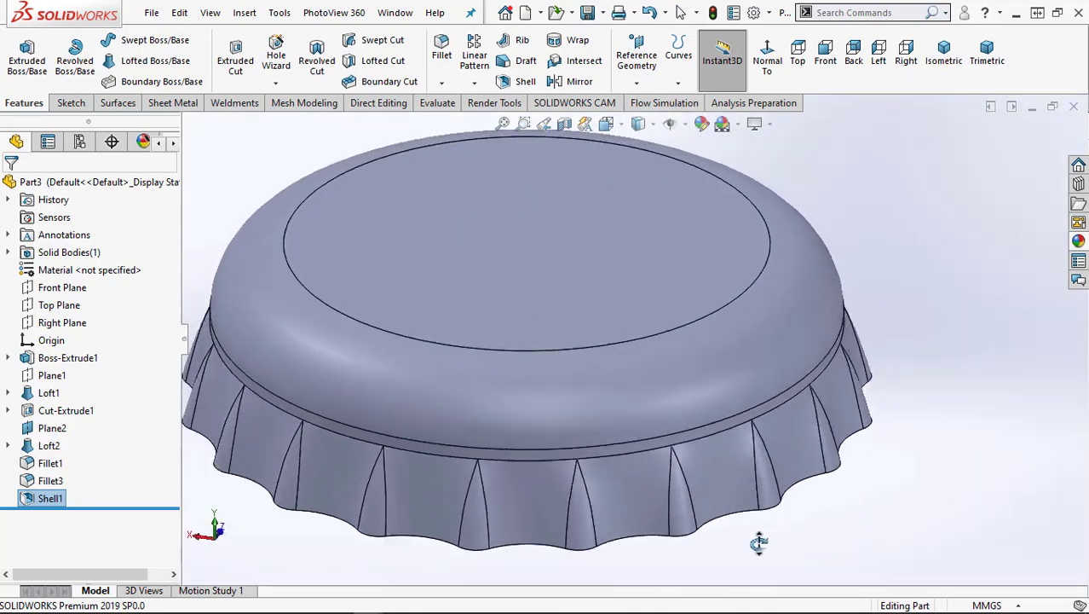
pyautogui.scroll(-3, 874, 560)
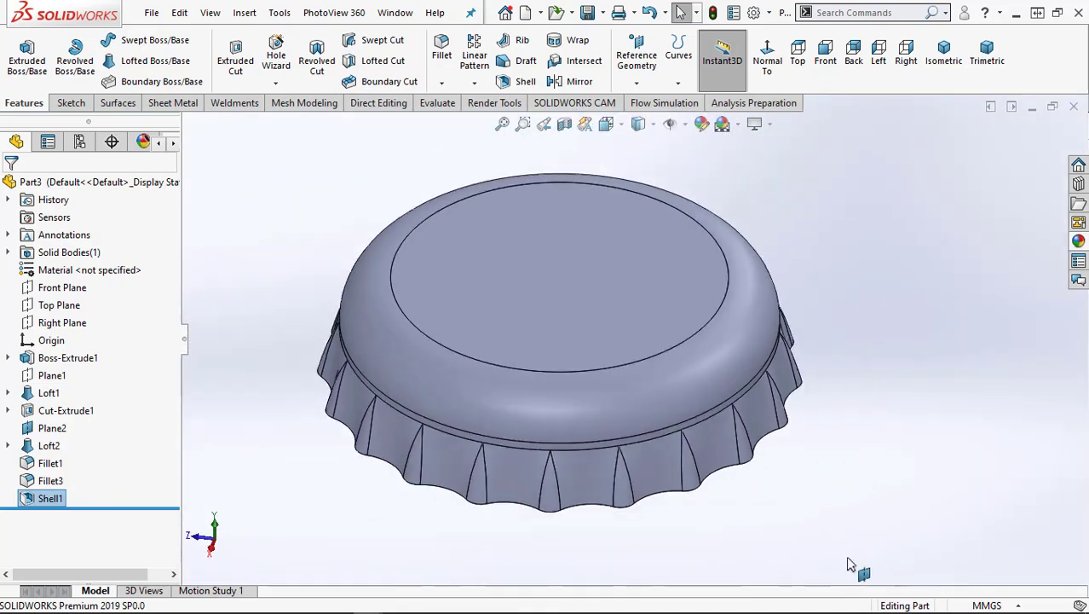
pyautogui.moveTo(768, 499); pyautogui.dragTo(746, 483, button='middle')
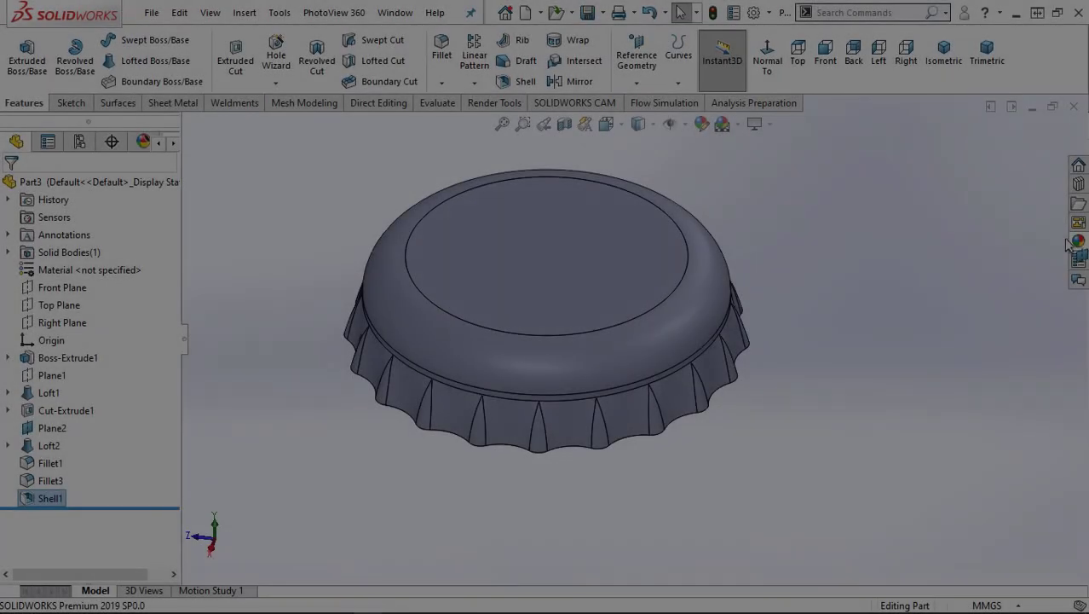
# - Drop the Registered Trade Mark decal onto the cap's top face and browse for a new image
pyautogui.click(1078, 244)
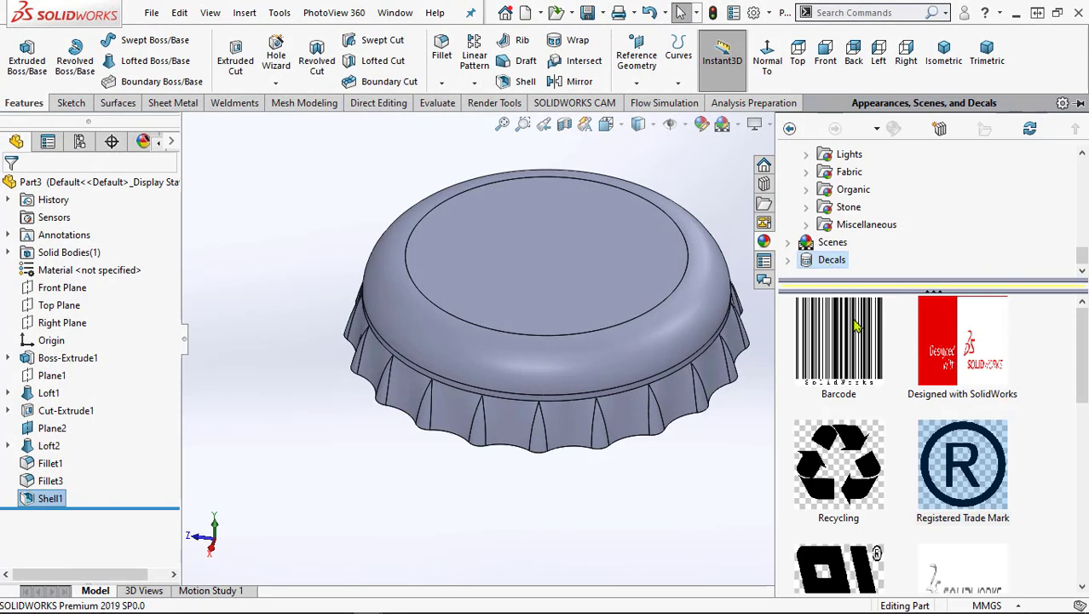
pyautogui.moveTo(992, 486); pyautogui.dragTo(597, 279)
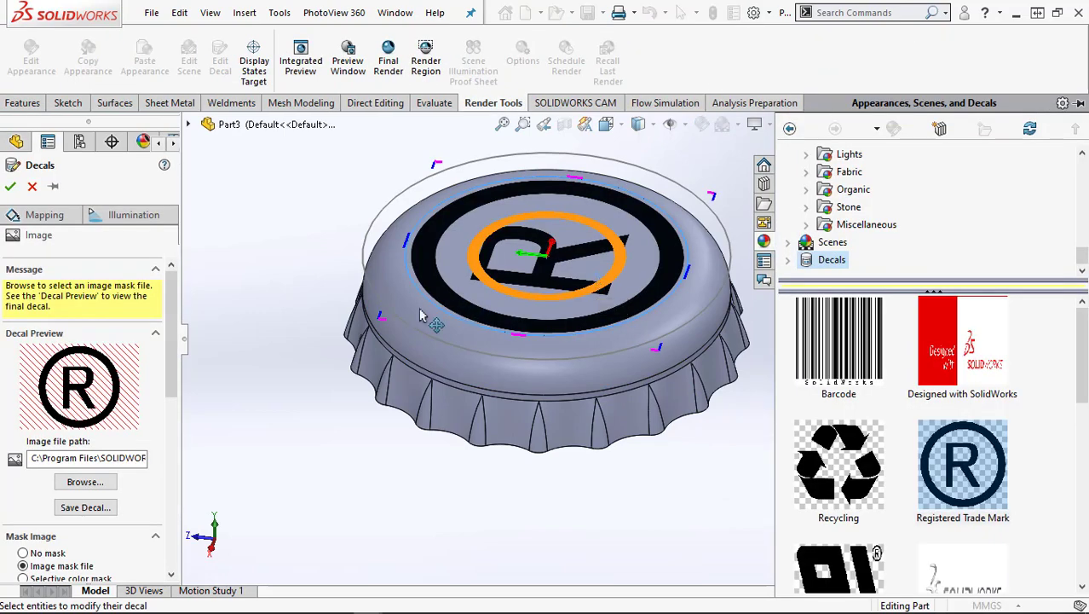
pyautogui.click(94, 484)
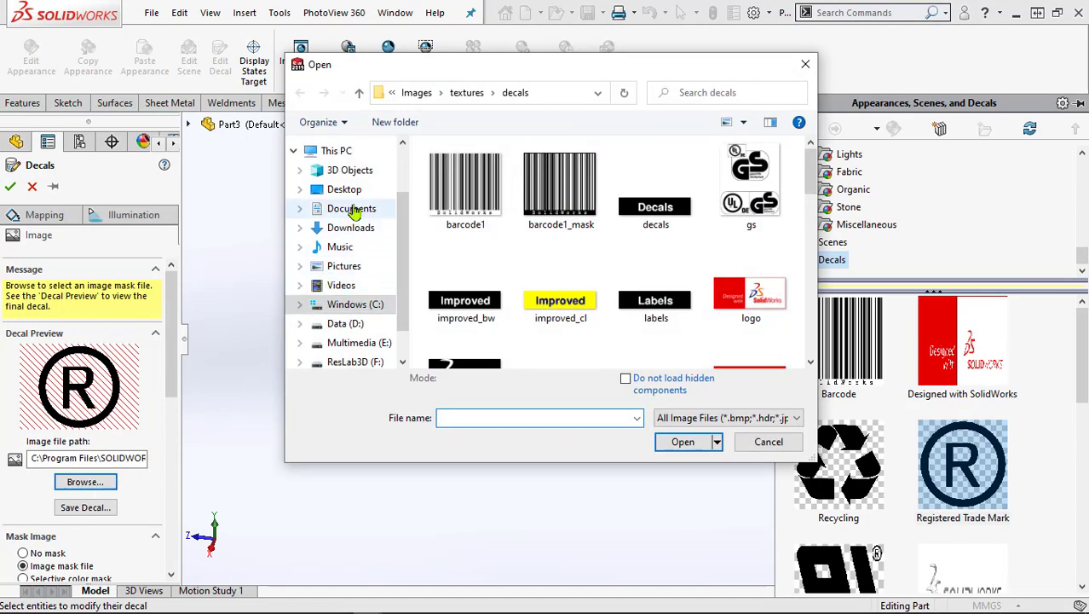
# - Load pepsi.png from the Desktop as the decal's image
pyautogui.click(353, 193)
pyautogui.click(450, 417)
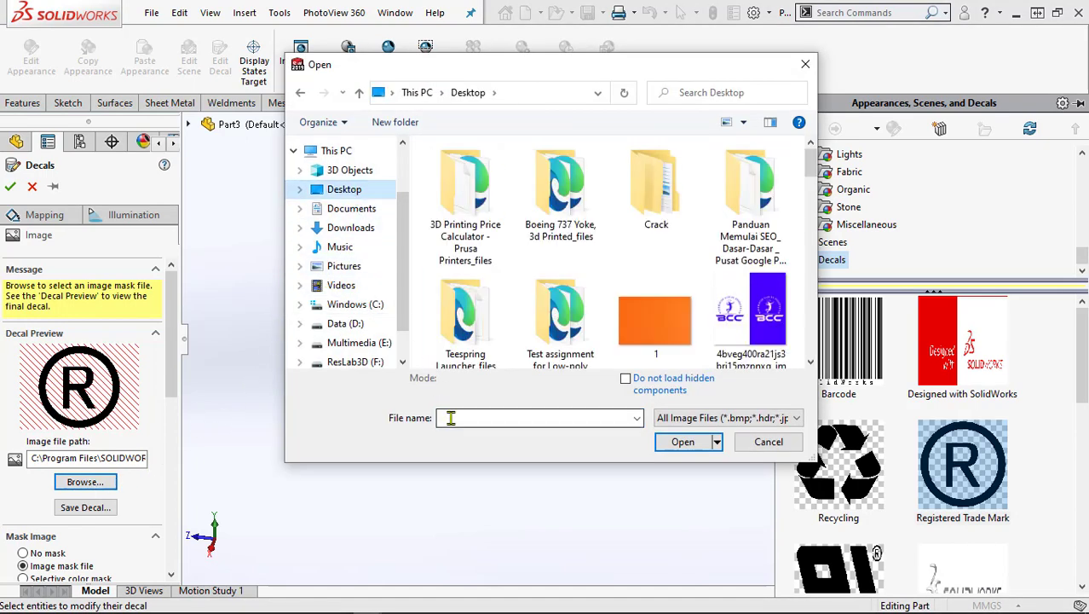
pyautogui.write('pep')
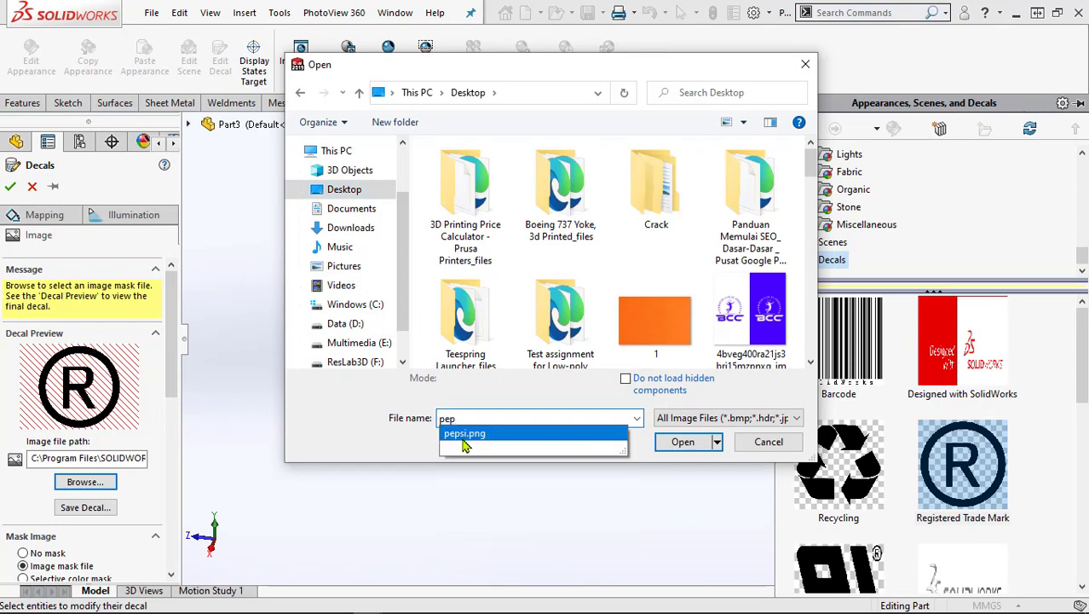
pyautogui.click(464, 435)
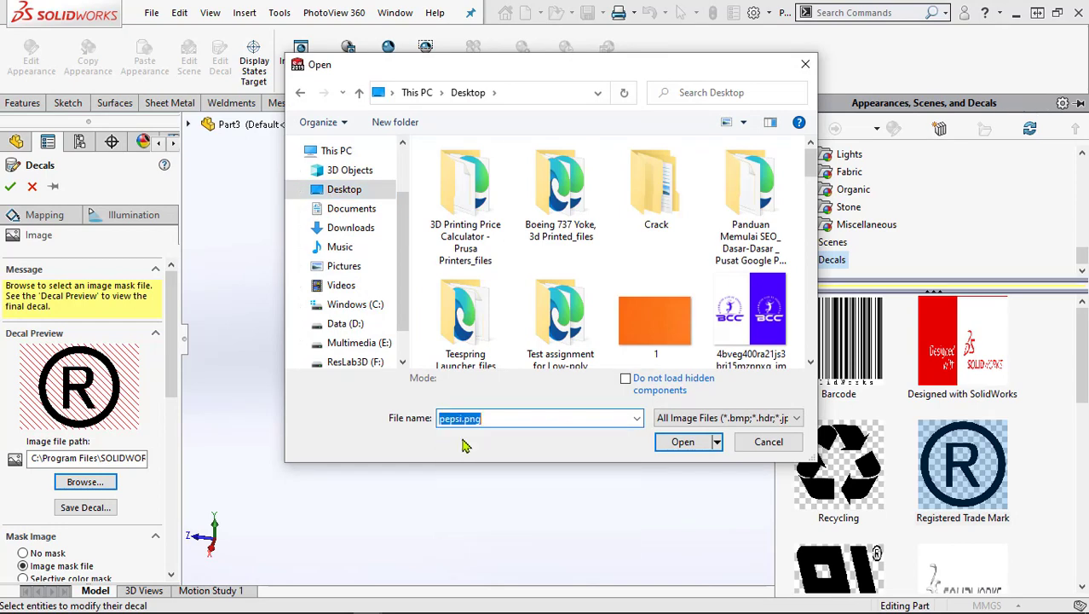
pyautogui.click(674, 442)
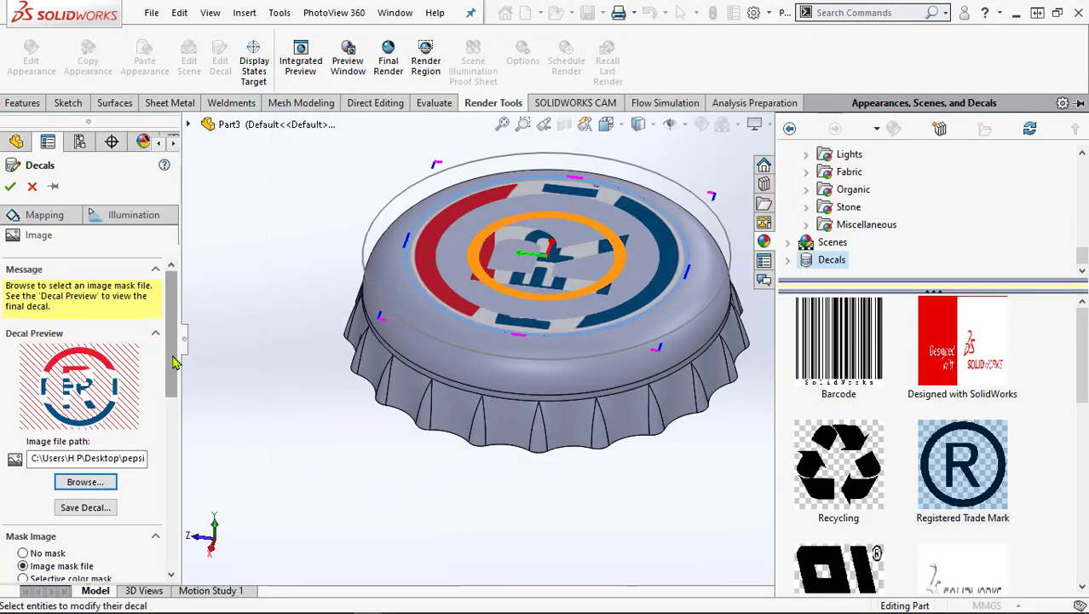
# - Set the decal Mask Image to No mask so the whole Pepsi logo shows, then accept the decal
pyautogui.scroll(-4, 92, 409)
pyautogui.click(48, 415)
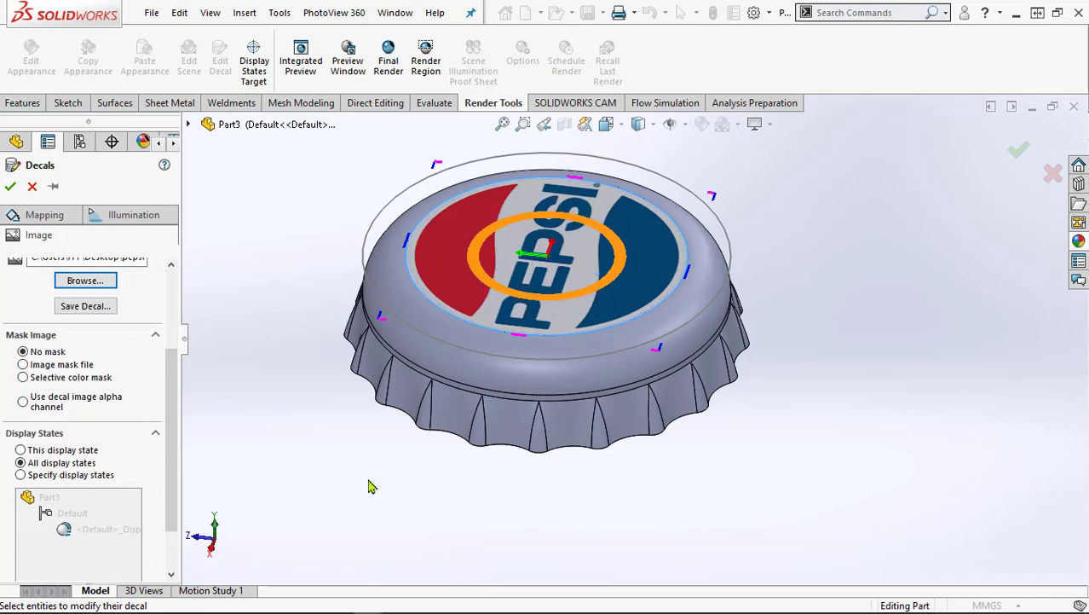
pyautogui.scroll(-5, 511, 383)
pyautogui.moveTo(512, 384)
pyautogui.mouseDown(button='middle')
pyautogui.moveTo(574, 440)
pyautogui.moveTo(590, 367)
pyautogui.mouseUp(button='middle')
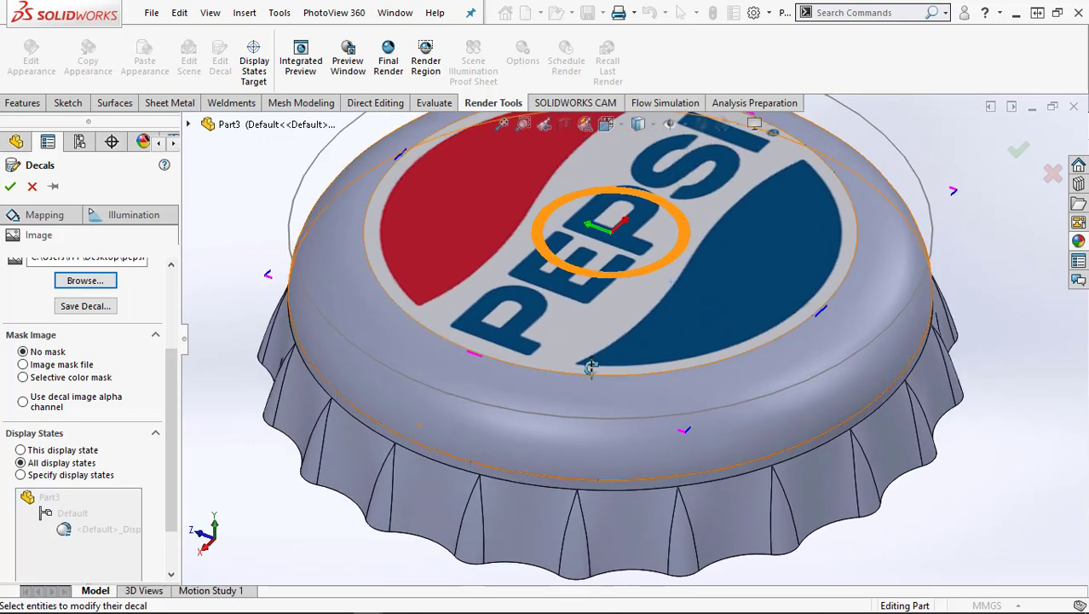
pyautogui.click(10, 187)
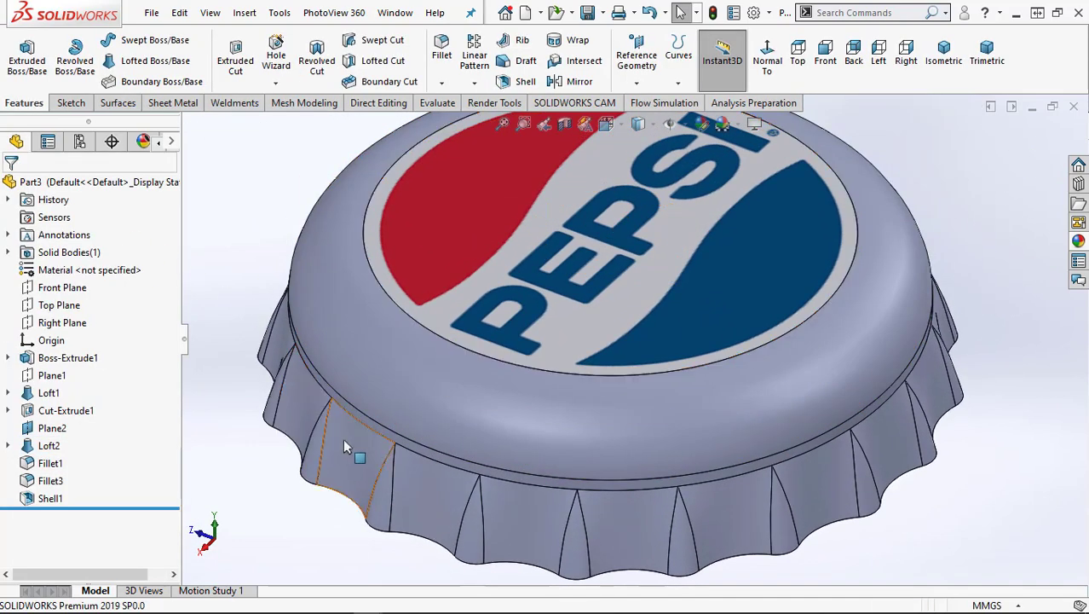
pyautogui.press('f')
pyautogui.click(861, 444)
# - Apply brushed zinc from the Metal > Zinc appearances to the entire cap body
pyautogui.scroll(-2, 859, 388)
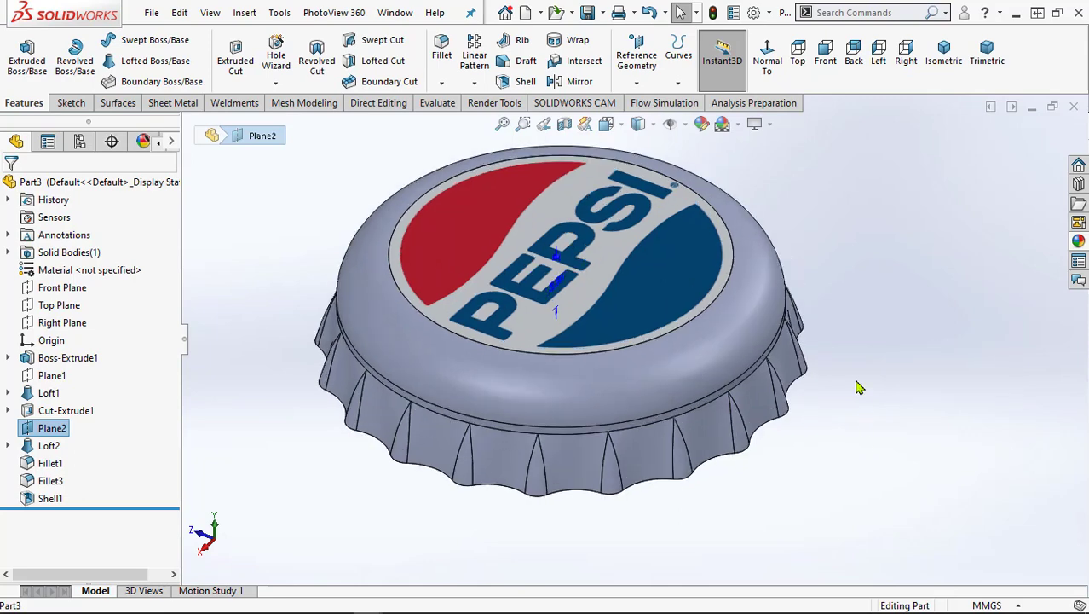
pyautogui.moveTo(844, 297)
pyautogui.mouseDown(button='middle')
pyautogui.moveTo(822, 330)
pyautogui.moveTo(855, 342)
pyautogui.mouseUp(button='middle')
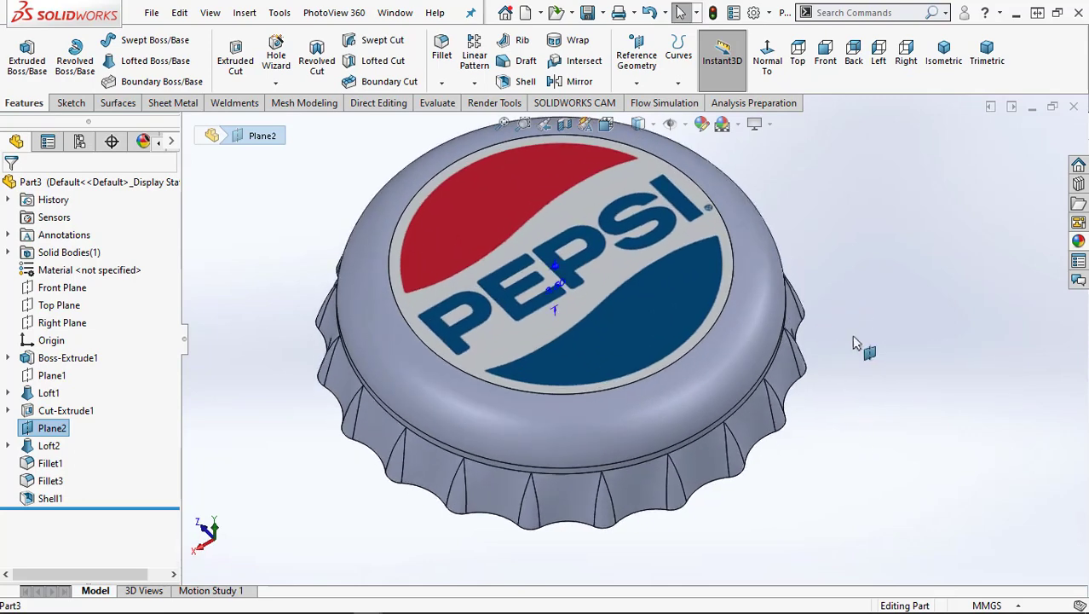
pyautogui.click(1077, 243)
pyautogui.scroll(3, 852, 230)
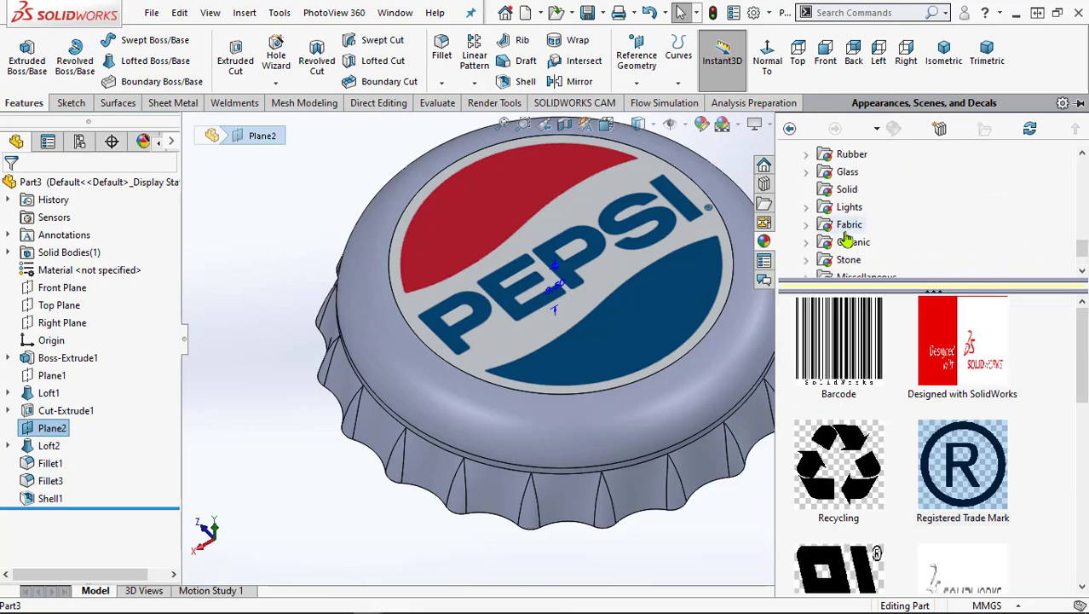
pyautogui.scroll(3, 846, 240)
pyautogui.scroll(2, 846, 238)
pyautogui.scroll(3, 847, 234)
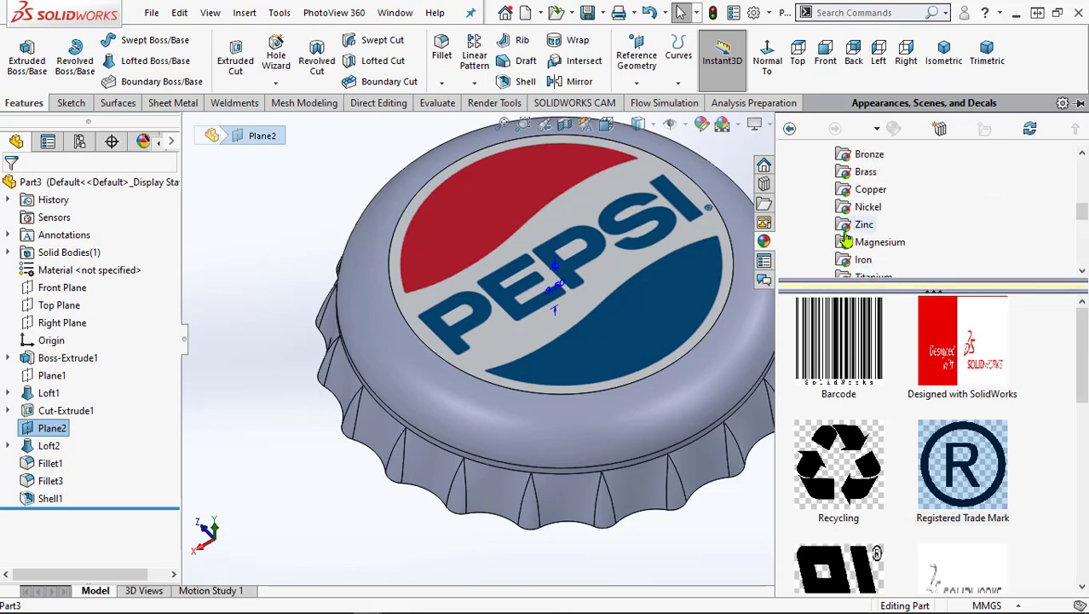
pyautogui.scroll(3, 853, 213)
pyautogui.scroll(1, 859, 206)
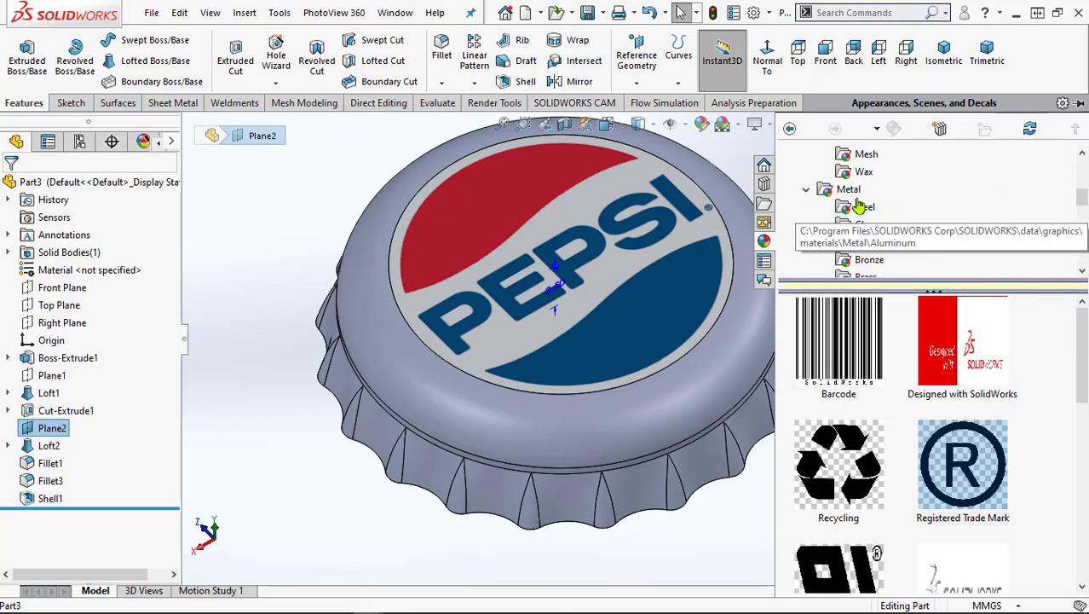
pyautogui.click(856, 193)
pyautogui.scroll(-2, 885, 225)
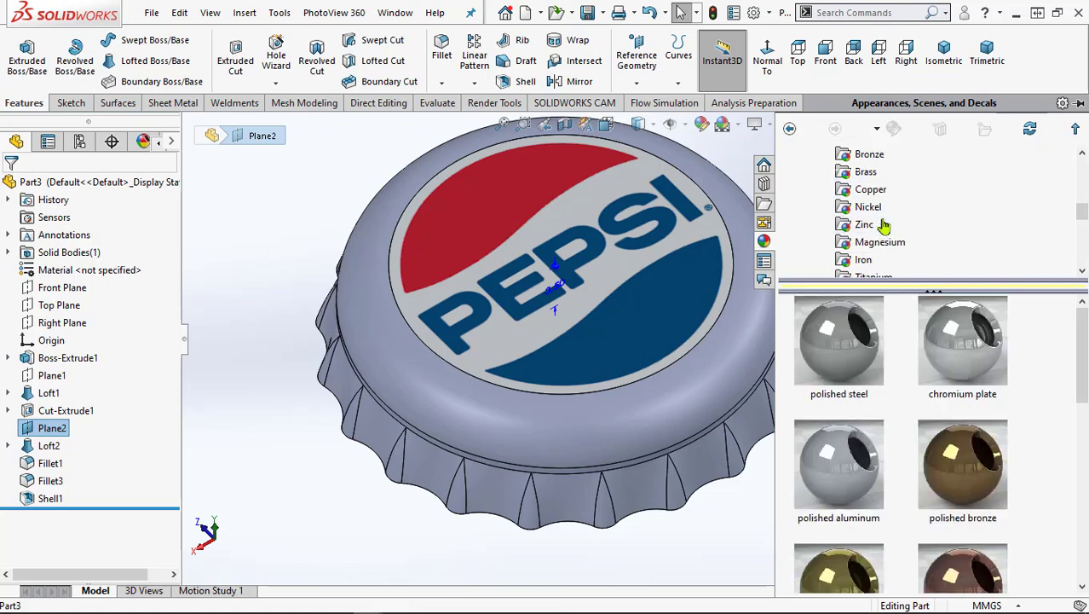
pyautogui.click(863, 226)
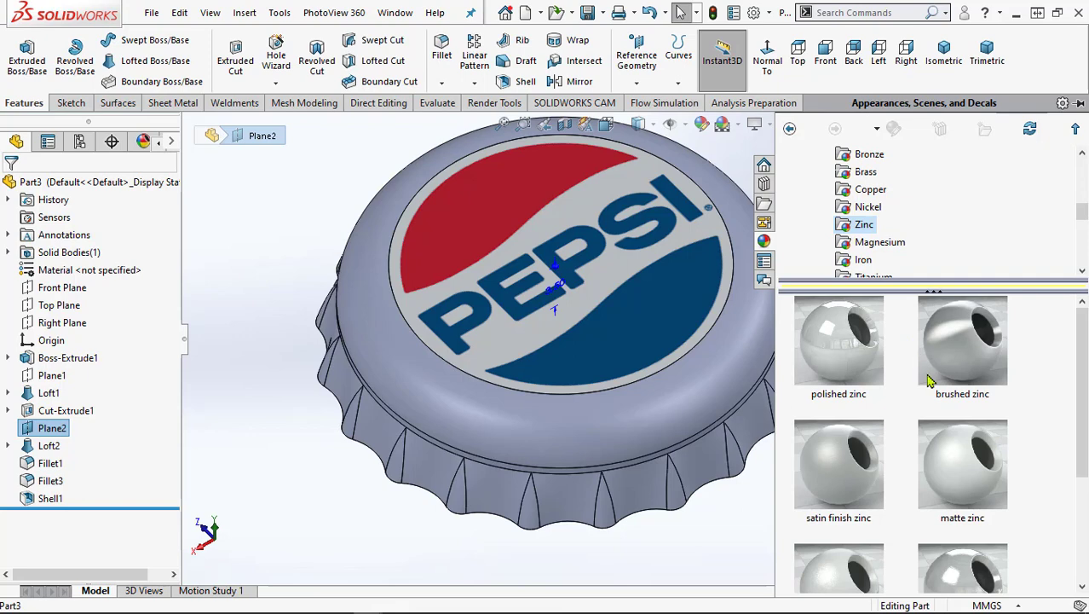
pyautogui.moveTo(959, 368); pyautogui.dragTo(688, 430)
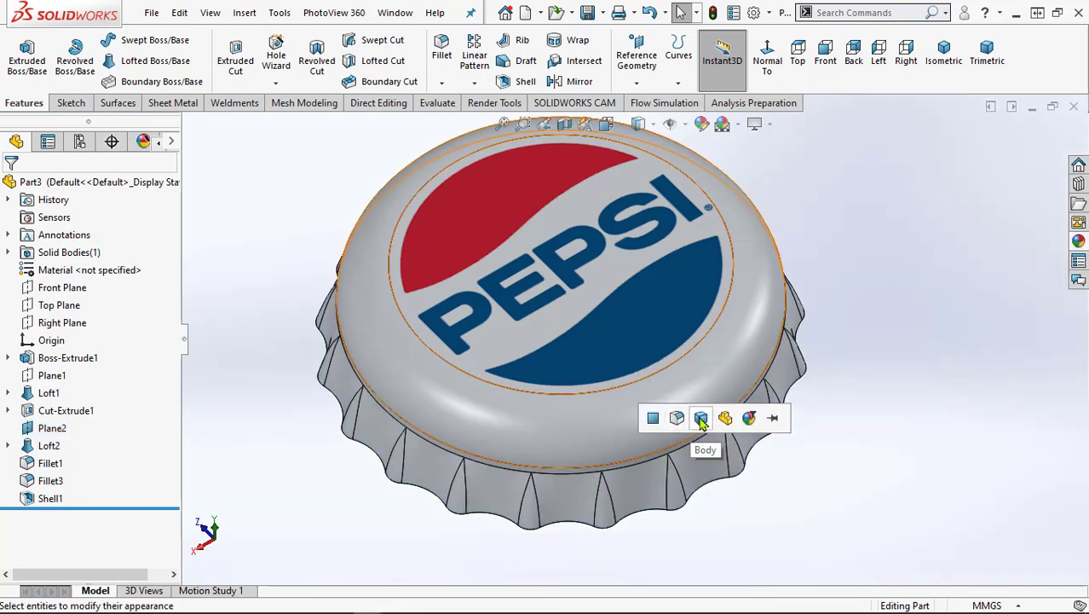
pyautogui.click(724, 417)
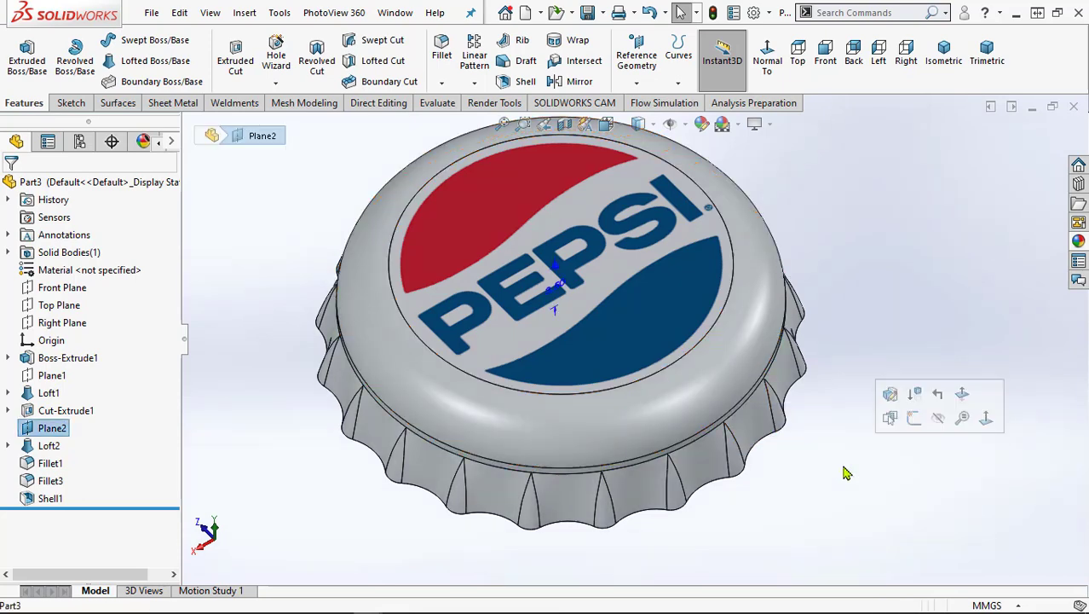
# - Hide Plane2 in the view
pyautogui.moveTo(804, 496)
pyautogui.mouseDown(button='middle')
pyautogui.moveTo(715, 314)
pyautogui.moveTo(725, 433)
pyautogui.mouseUp(button='middle')
pyautogui.scroll(2, 724, 450)
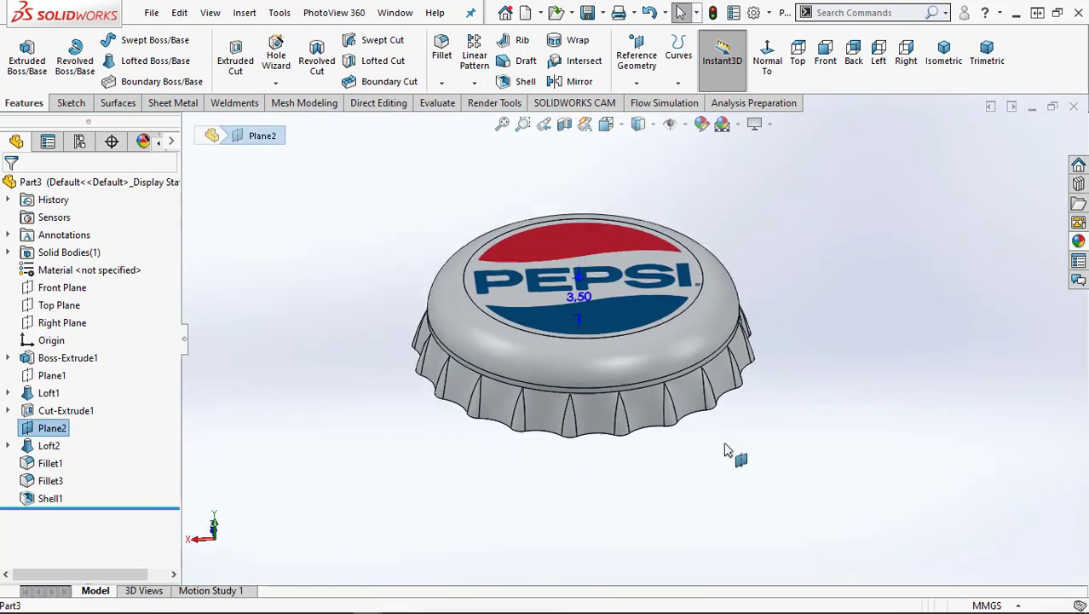
pyautogui.scroll(2, 725, 450)
pyautogui.scroll(2, 725, 450)
pyautogui.click(795, 389)
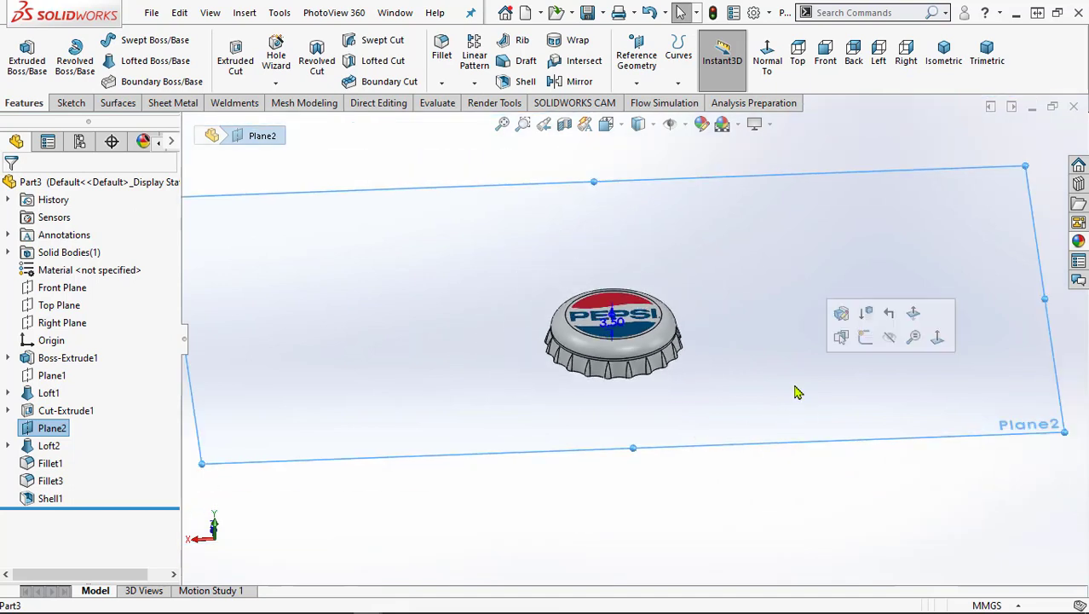
pyautogui.click(887, 340)
# - Switch the display style to Shaded without edges and orbit to inspect the finished cap
pyautogui.scroll(-3, 694, 287)
pyautogui.scroll(-1, 695, 287)
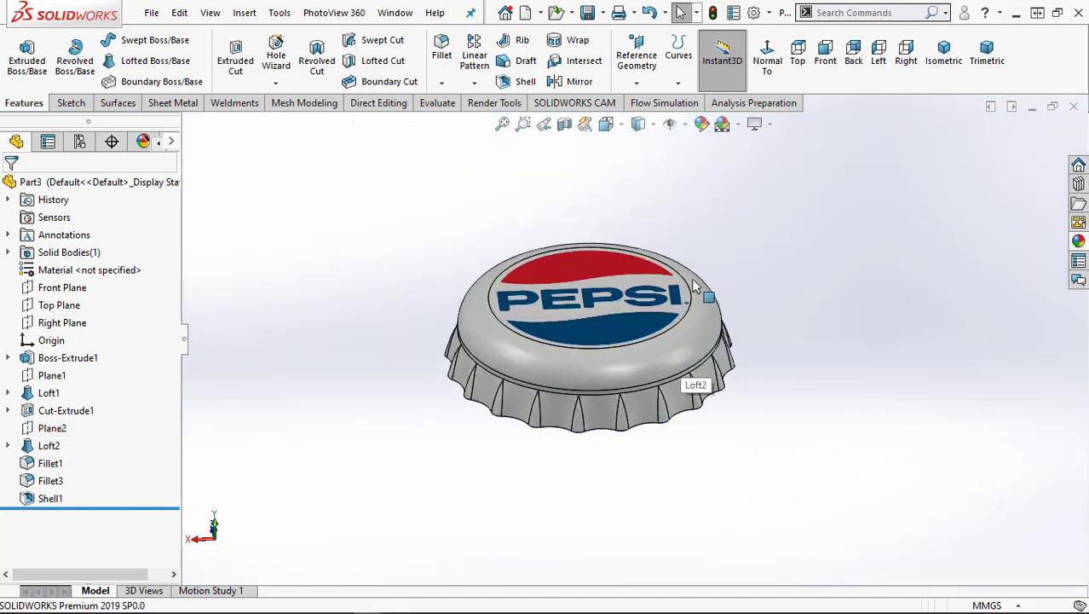
pyautogui.click(652, 124)
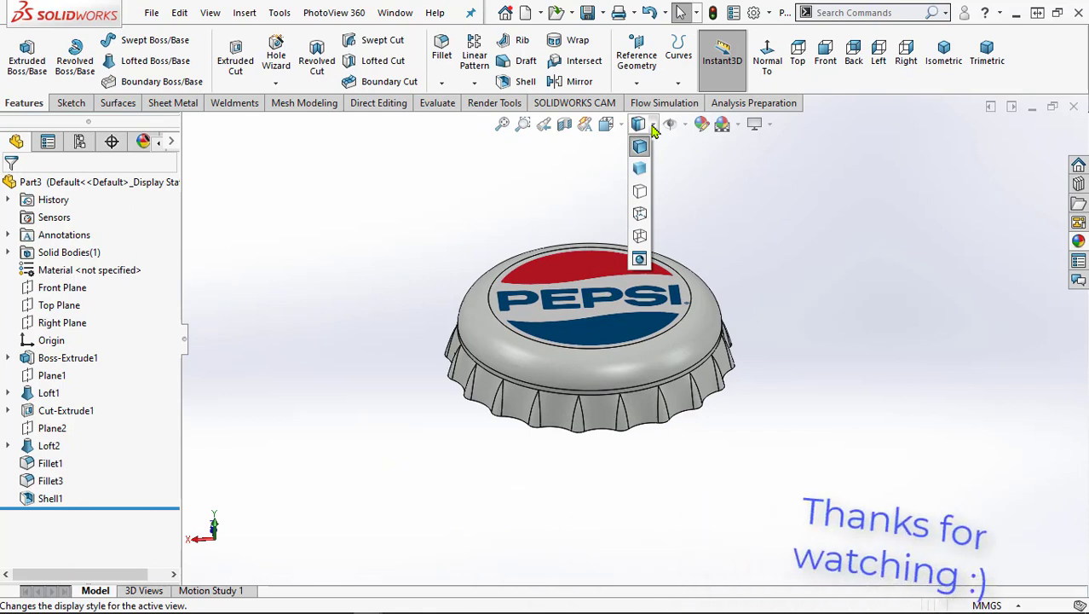
pyautogui.click(641, 171)
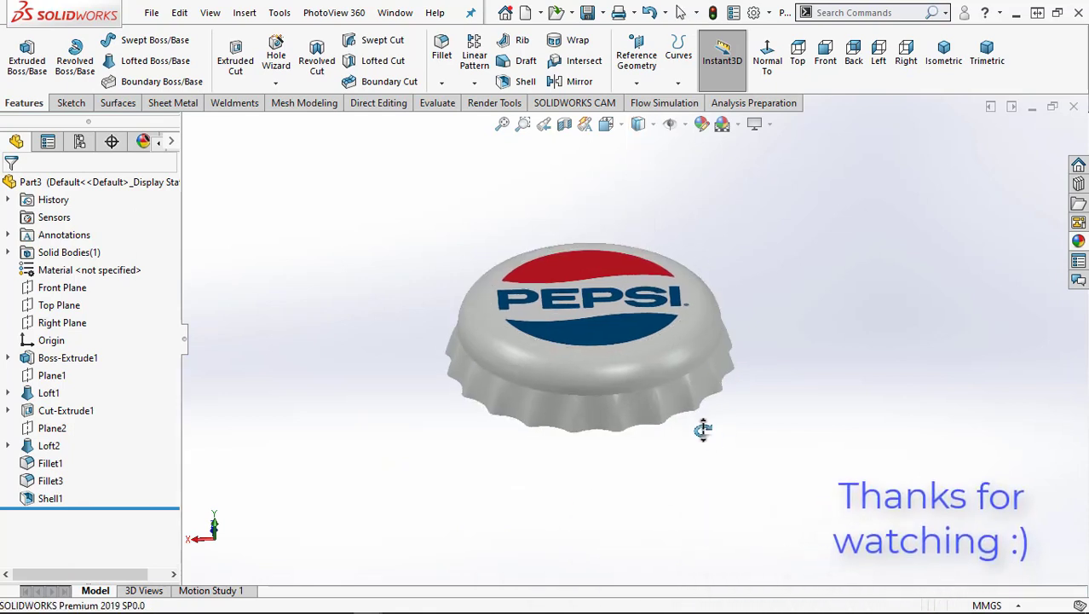
pyautogui.moveTo(704, 430)
pyautogui.mouseDown(button='middle')
pyautogui.moveTo(636, 324)
pyautogui.moveTo(618, 309)
pyautogui.moveTo(571, 312)
pyautogui.moveTo(559, 385)
pyautogui.moveTo(584, 423)
pyautogui.moveTo(663, 455)
pyautogui.moveTo(685, 480)
pyautogui.moveTo(707, 462)
pyautogui.moveTo(761, 356)
pyautogui.moveTo(756, 267)
pyautogui.moveTo(737, 385)
pyautogui.mouseUp(button='middle')
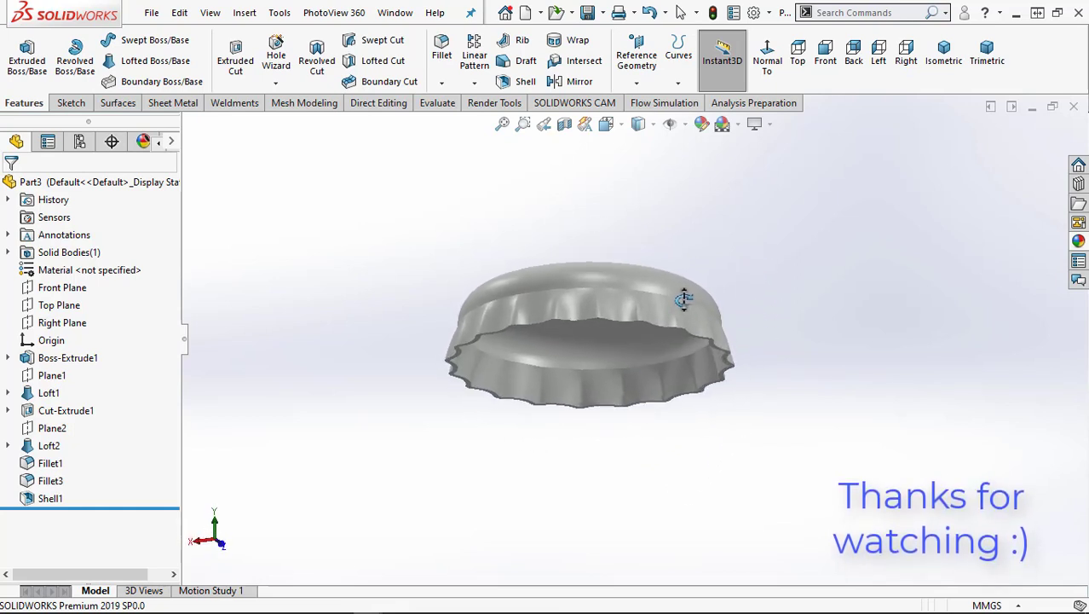
pyautogui.moveTo(683, 298)
pyautogui.mouseDown(button='middle')
pyautogui.moveTo(654, 240)
pyautogui.moveTo(673, 357)
pyautogui.mouseUp(button='middle')
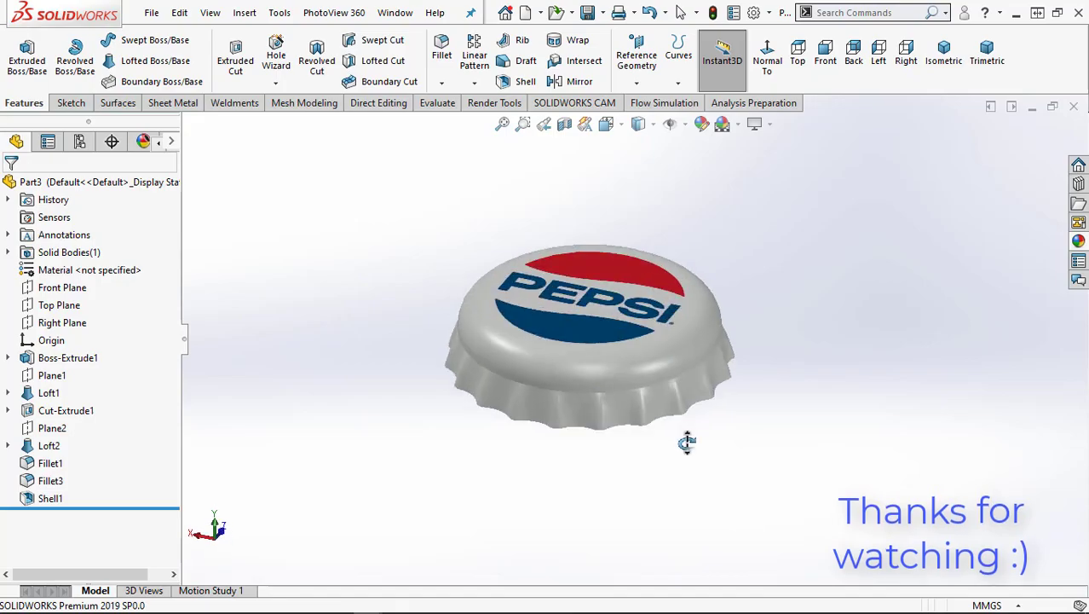